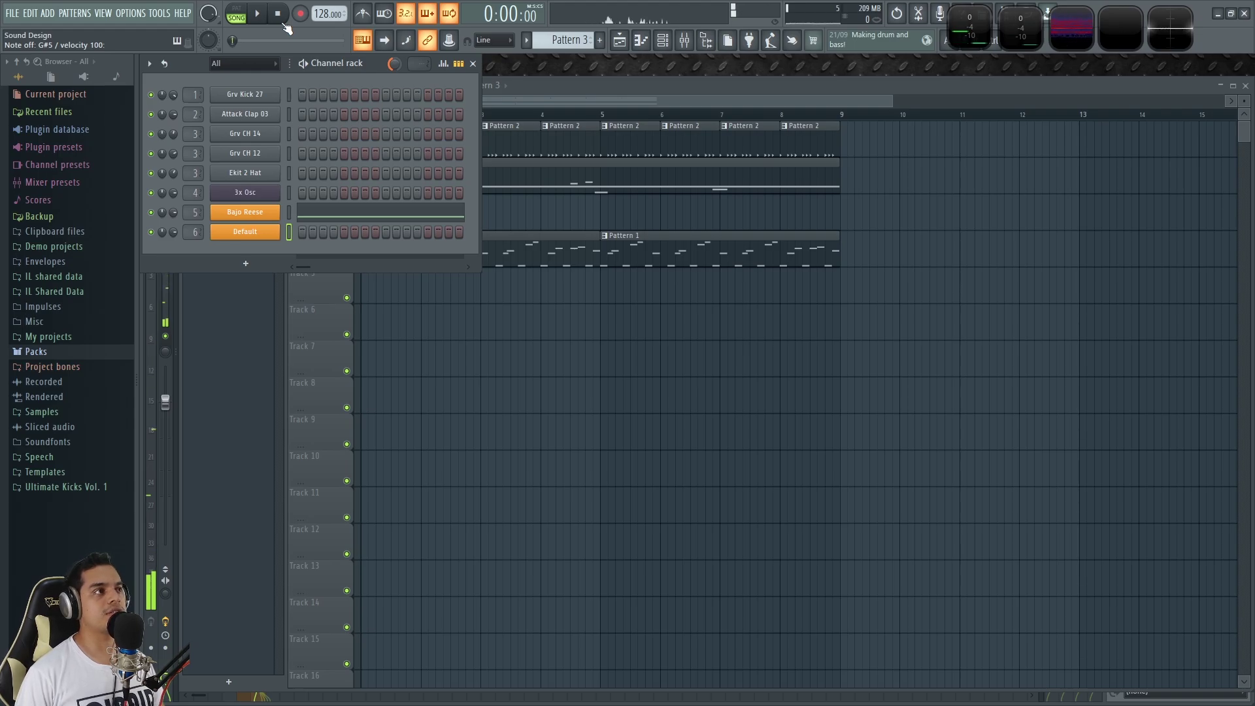
Play back the song while examining Pattern 1's lead notes in the piano roll, and stop playback.
{"action": "left_click", "coordinate": [265, 18]}
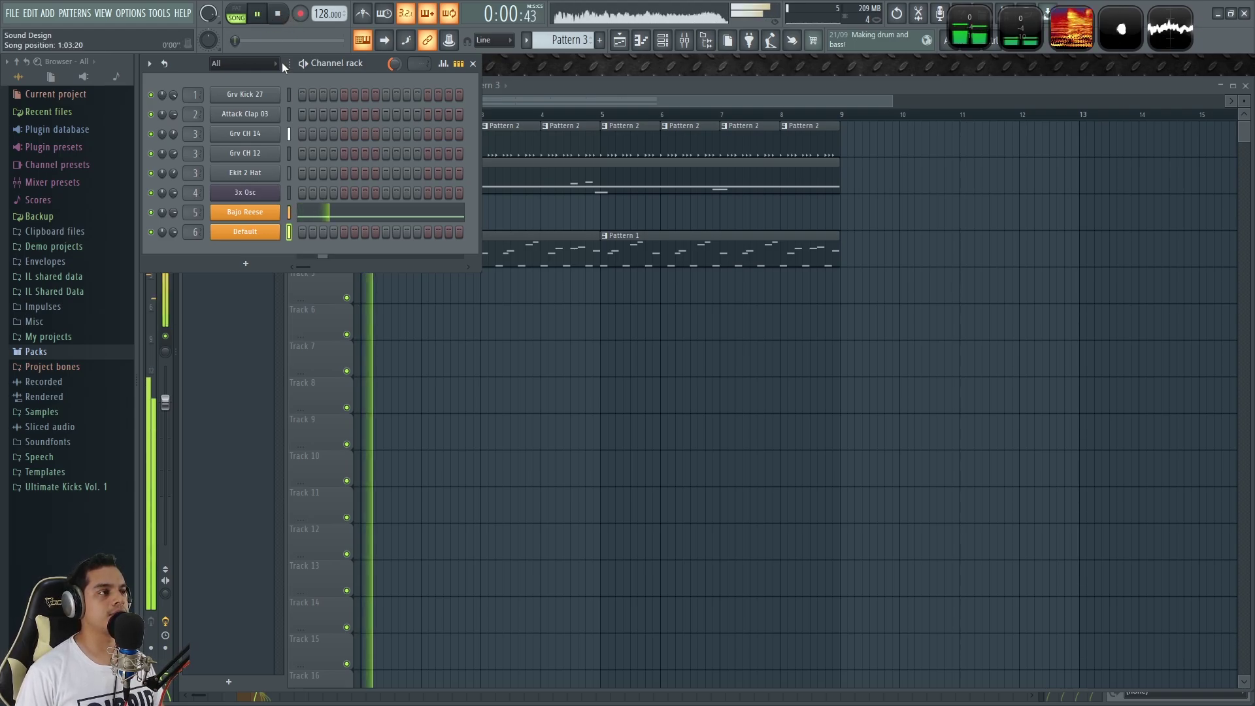
{"action": "left_click", "coordinate": [523, 341]}
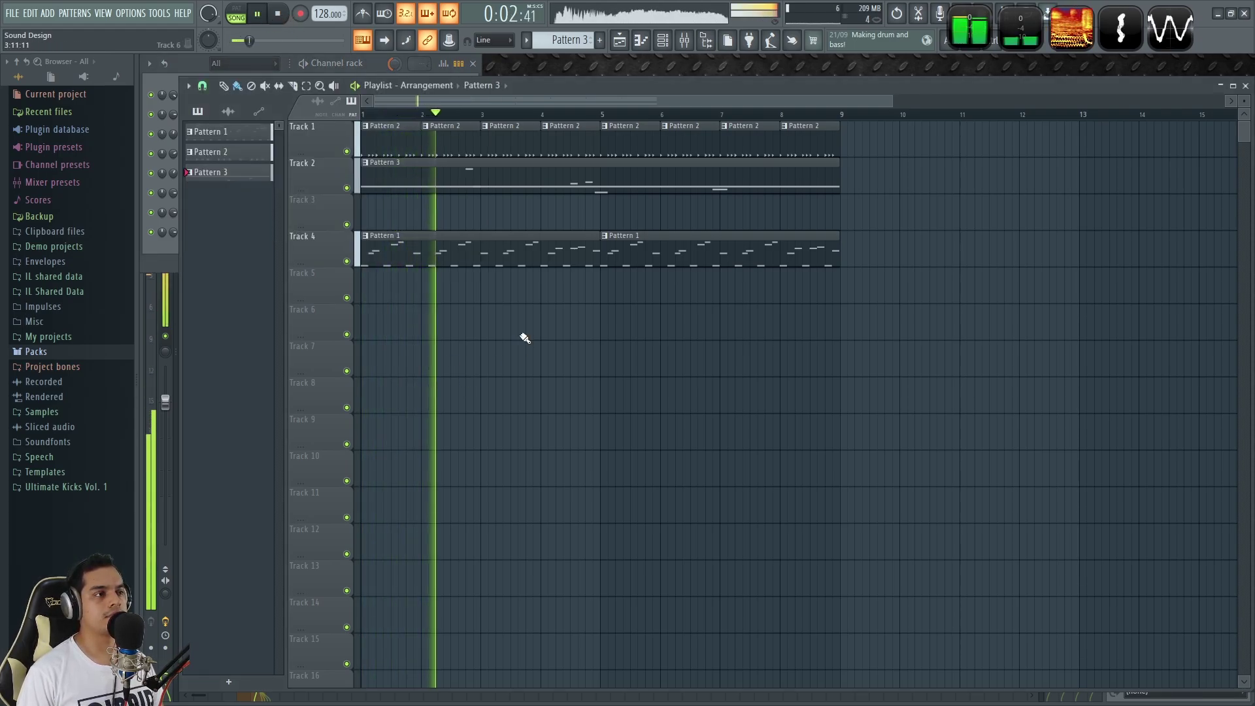
{"action": "double_click", "coordinate": [482, 249]}
{"action": "scroll", "coordinate": [391, 255], "scroll_direction": "up", "scroll_amount": 4}
{"action": "scroll", "coordinate": [389, 252], "scroll_direction": "down", "scroll_amount": 3, "text": "ctrl"}
{"action": "scroll", "coordinate": [333, 272], "scroll_direction": "down", "scroll_amount": 2}
{"action": "left_click_drag", "start_coordinate": [391, 471], "coordinate": [385, 512]}
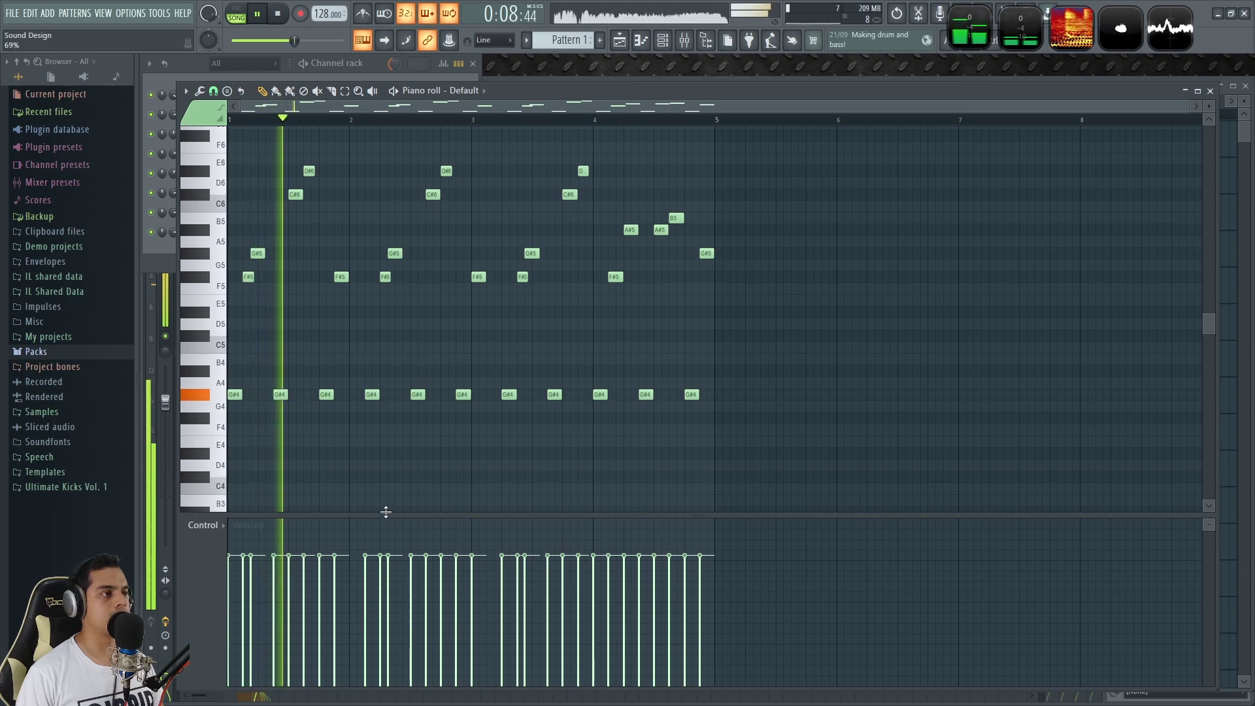
{"action": "scroll", "coordinate": [356, 350], "scroll_direction": "up", "scroll_amount": 4}
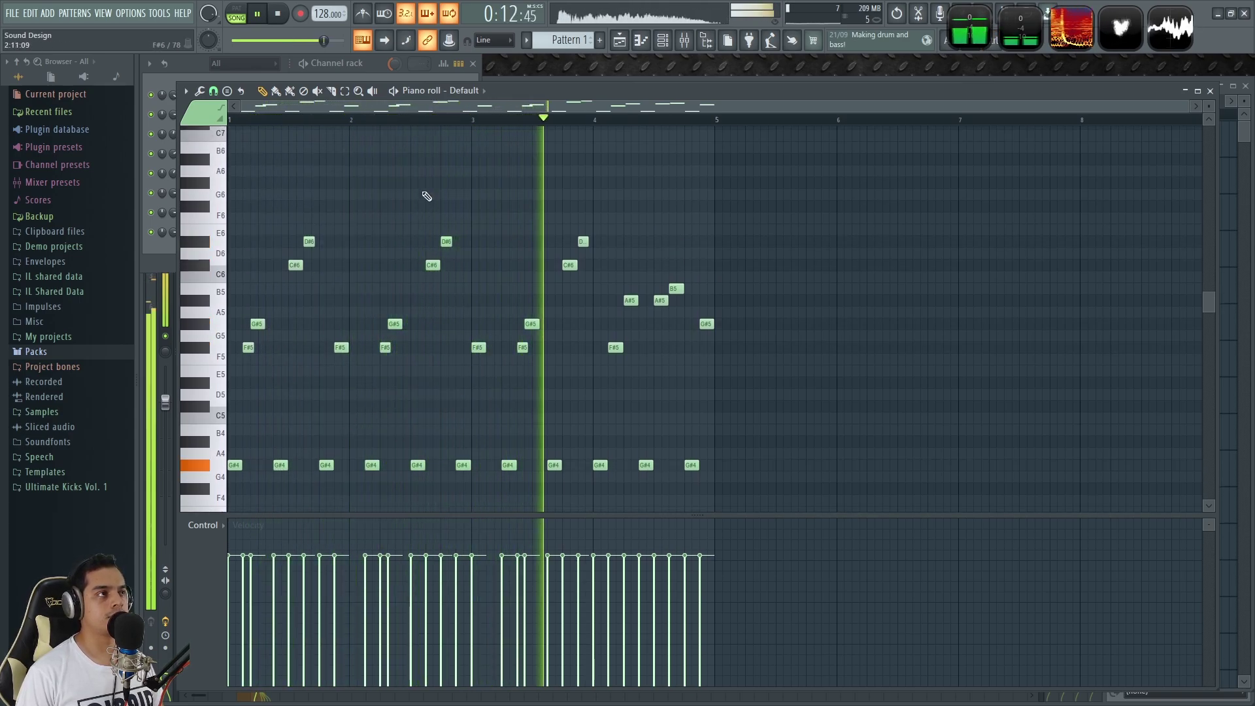
{"action": "left_click", "coordinate": [280, 15]}
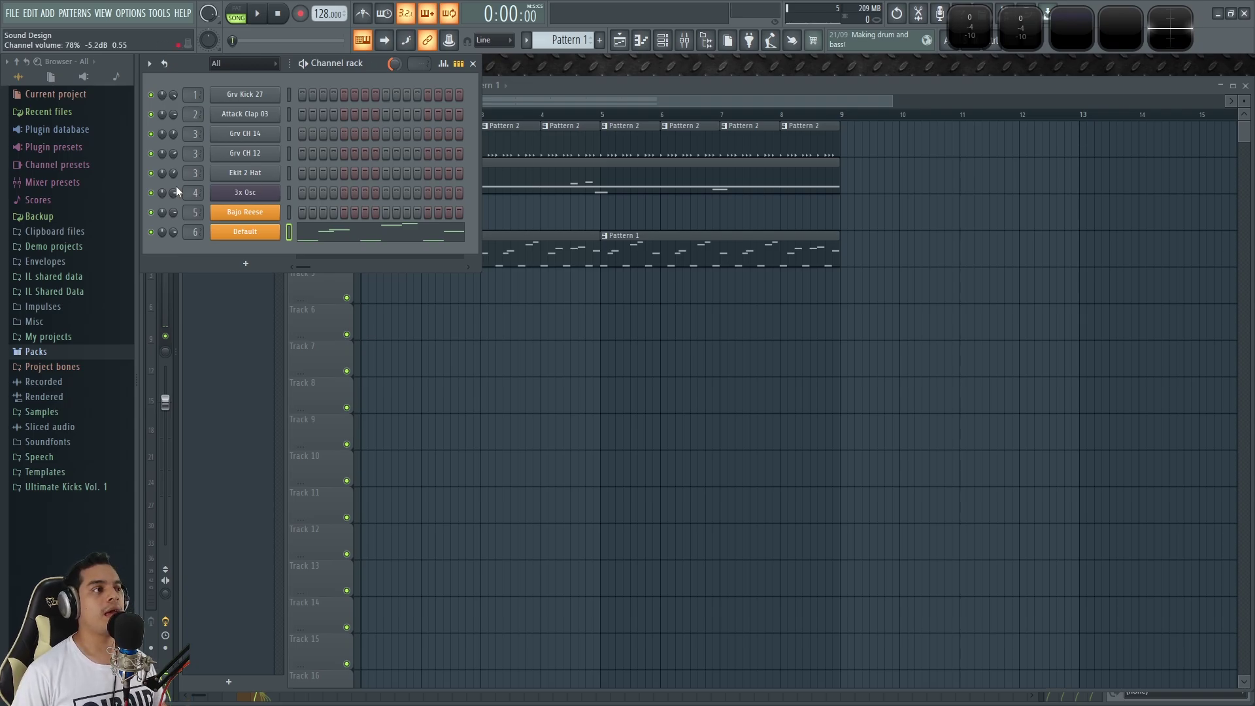
Open the Default channel's Sytrus synth, show operator 1 and audition a note.
{"action": "left_click", "coordinate": [245, 232]}
{"action": "left_click_drag", "start_coordinate": [445, 222], "coordinate": [433, 89]}
{"action": "left_click_drag", "start_coordinate": [886, 425], "coordinate": [1068, 605]}
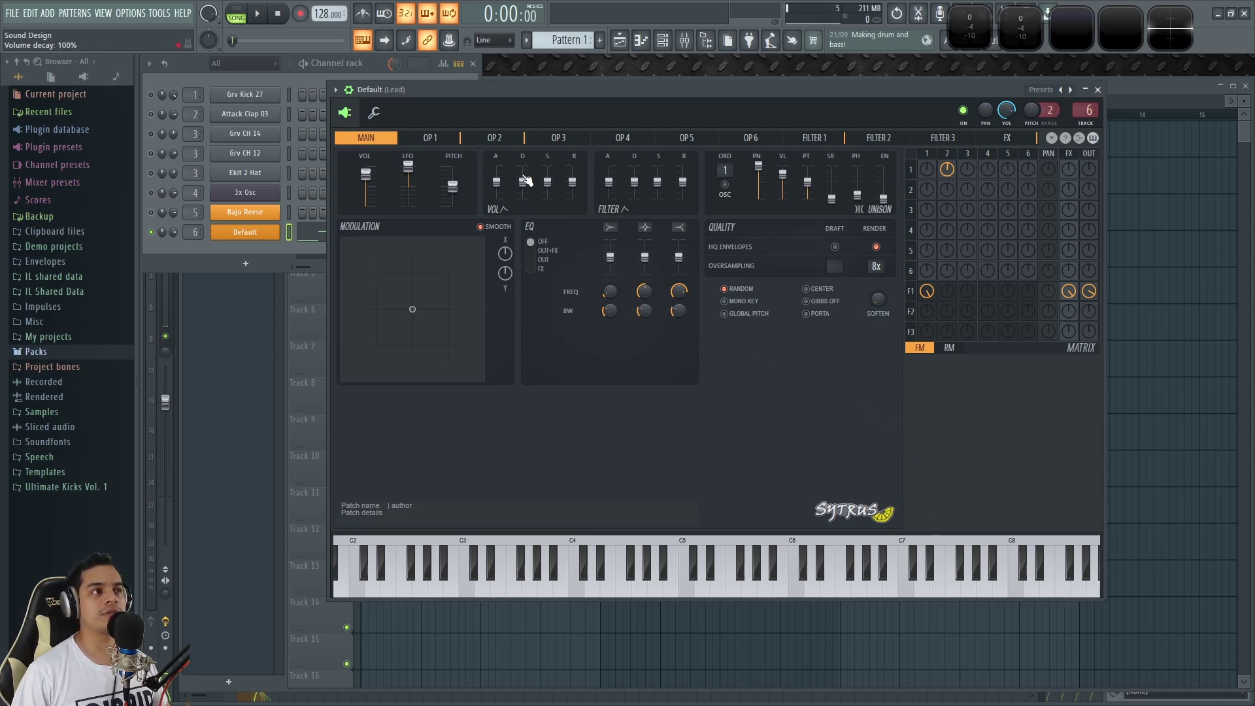
{"action": "left_click_drag", "start_coordinate": [495, 89], "coordinate": [484, 95]}
{"action": "left_click", "coordinate": [419, 143]}
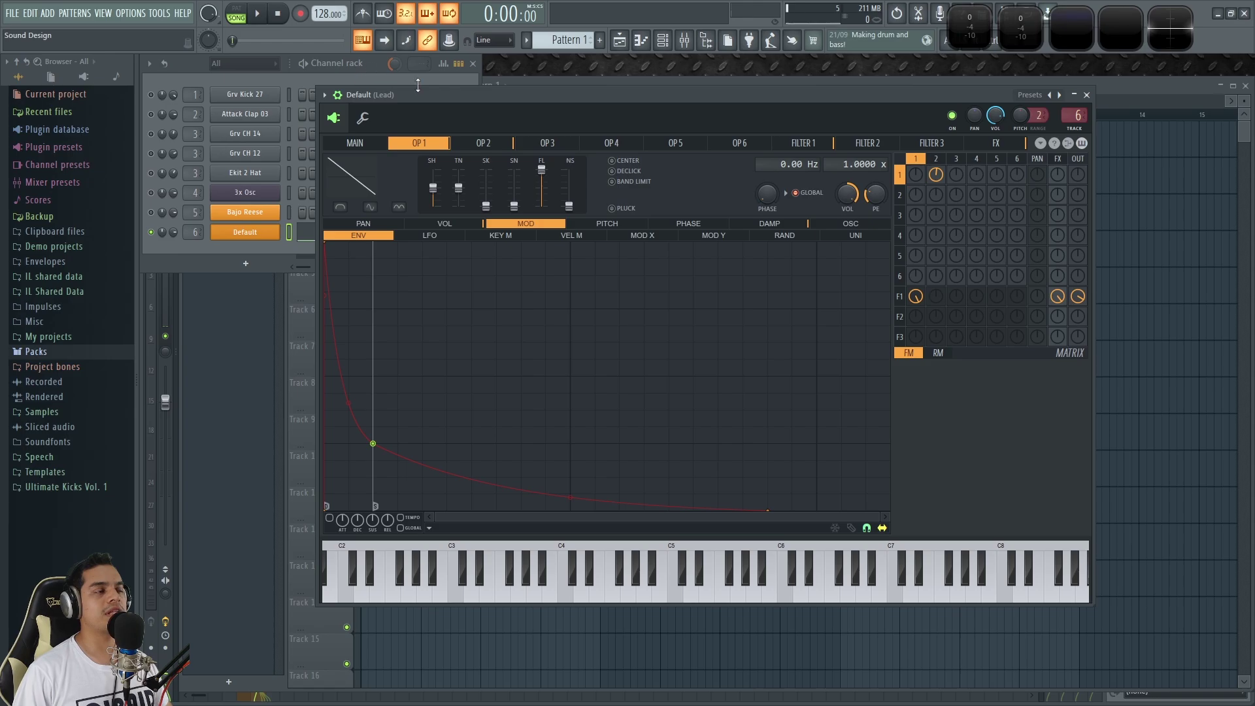
{"action": "key", "text": "v"}
{"action": "key", "text": "v"}
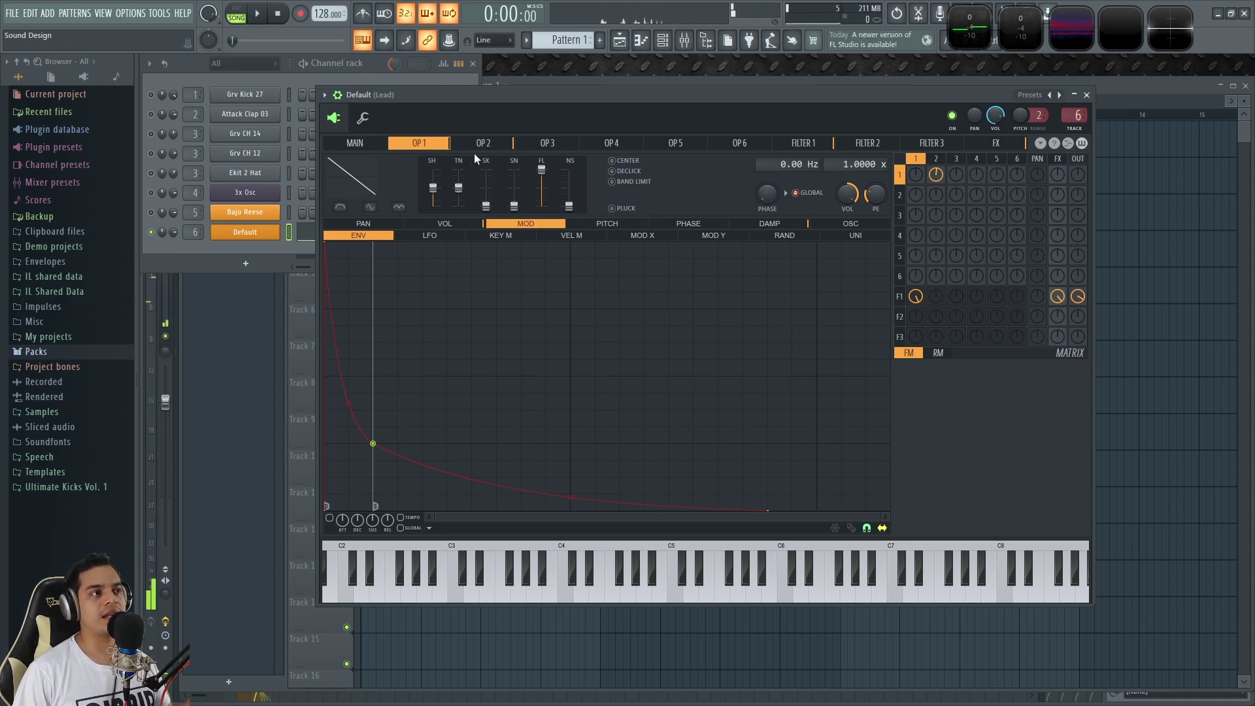
Compare operator 2's modulation envelope with operator 1's and audition notes.
{"action": "left_click", "coordinate": [489, 143]}
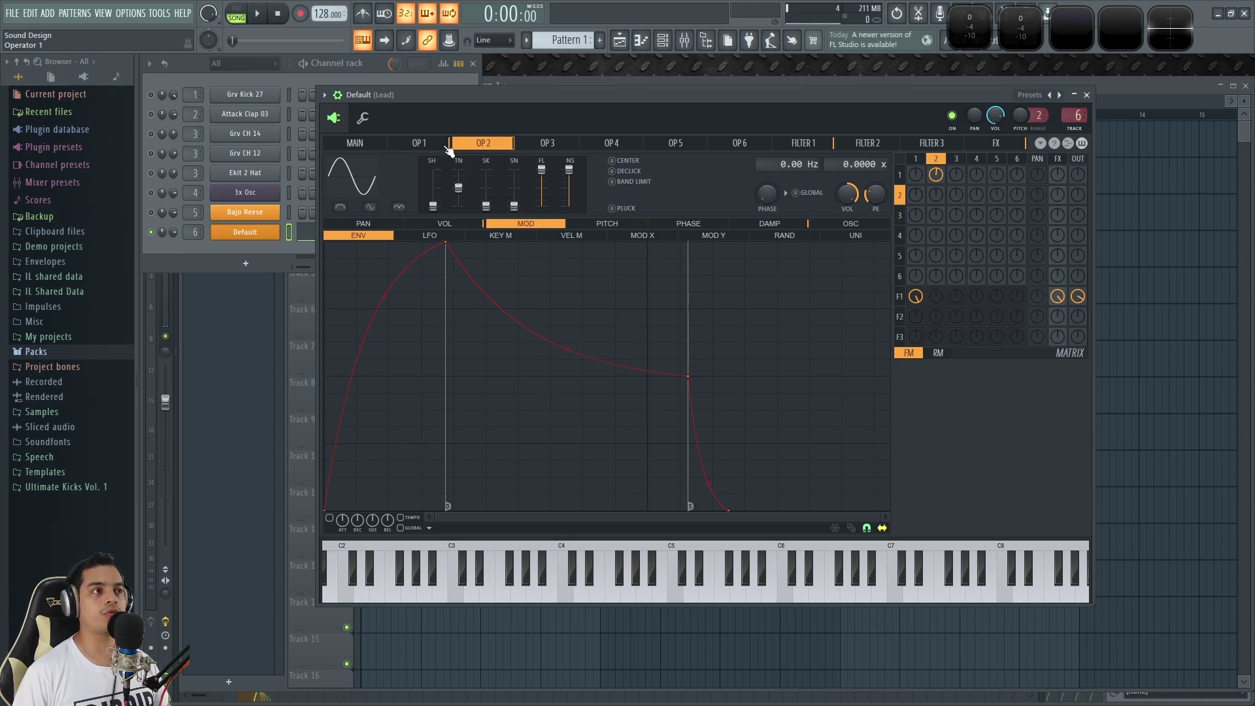
{"action": "left_click", "coordinate": [448, 146]}
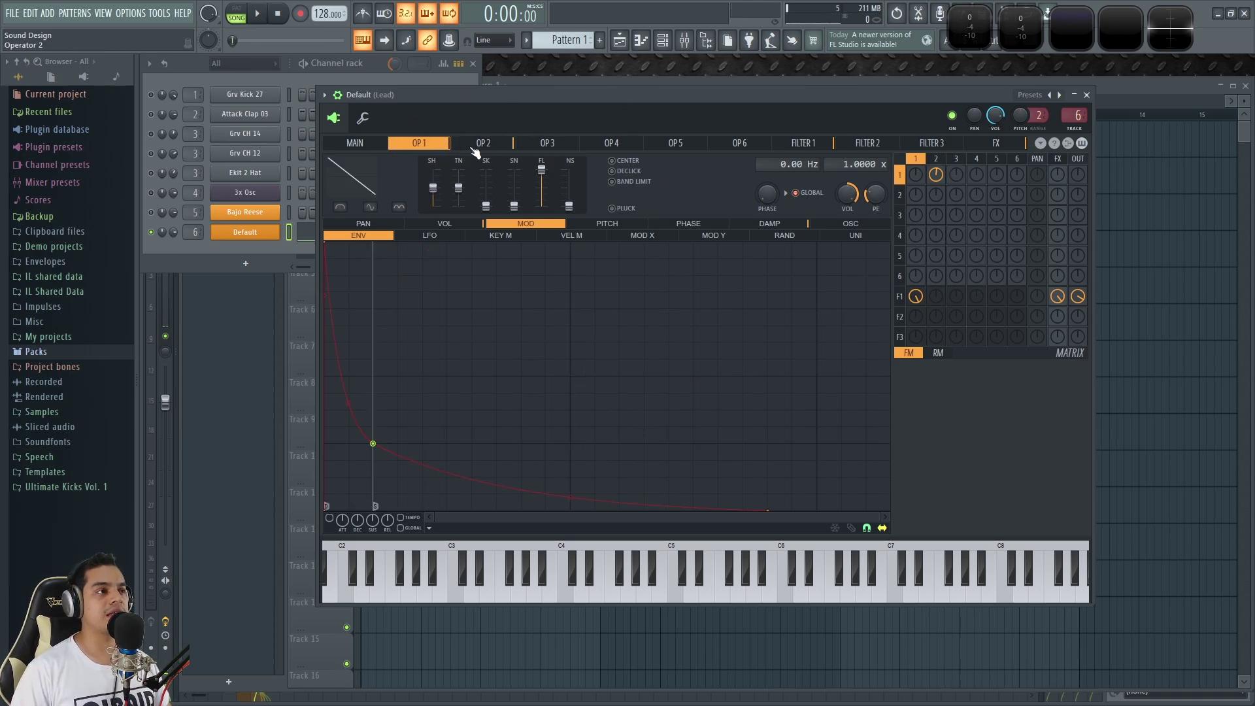
{"action": "key", "text": "e"}
{"action": "key", "text": "c"}
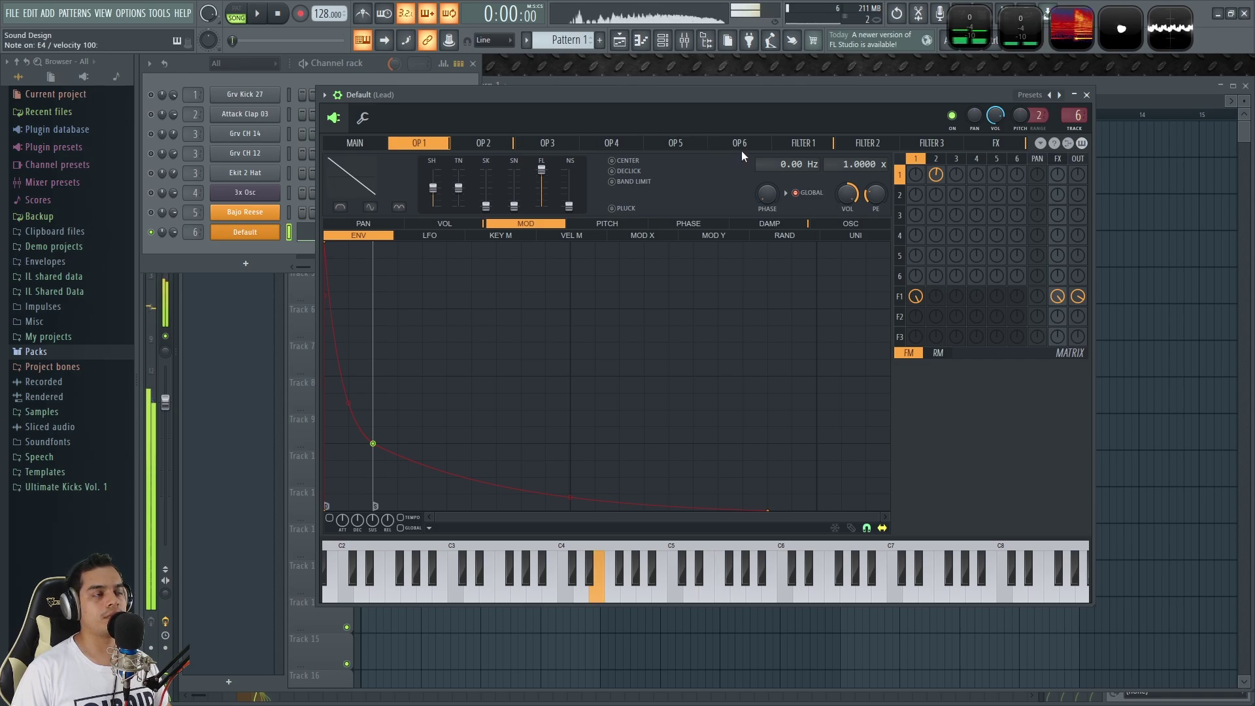
Route the Default channel to the Master track and mute filter 1's FX and output sends in the matrix.
{"action": "scroll", "coordinate": [1074, 115], "scroll_direction": "down", "scroll_amount": 6}
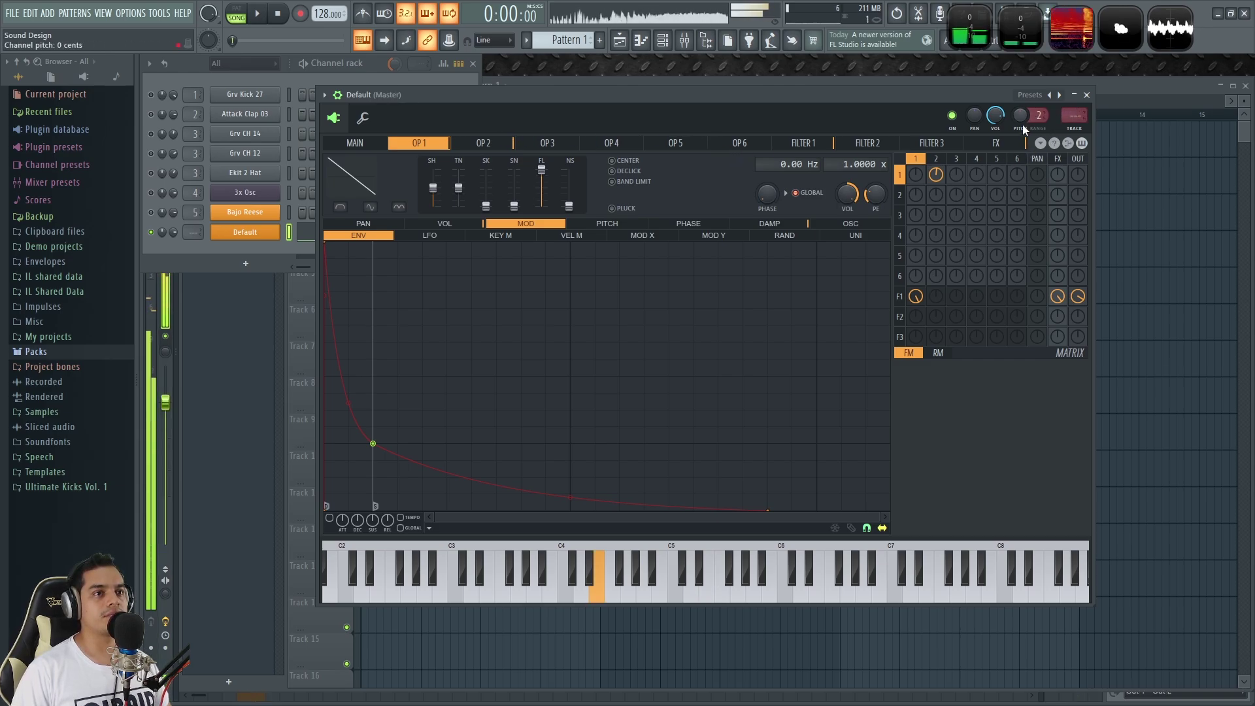
{"action": "left_click", "coordinate": [1078, 296]}
{"action": "left_click", "coordinate": [1058, 296]}
Raise operator 1's direct output send and audition its raw sound with operator 2's modulation of it muted.
{"action": "left_click_drag", "start_coordinate": [1091, 183], "coordinate": [1086, 157]}
{"action": "key", "text": "c"}
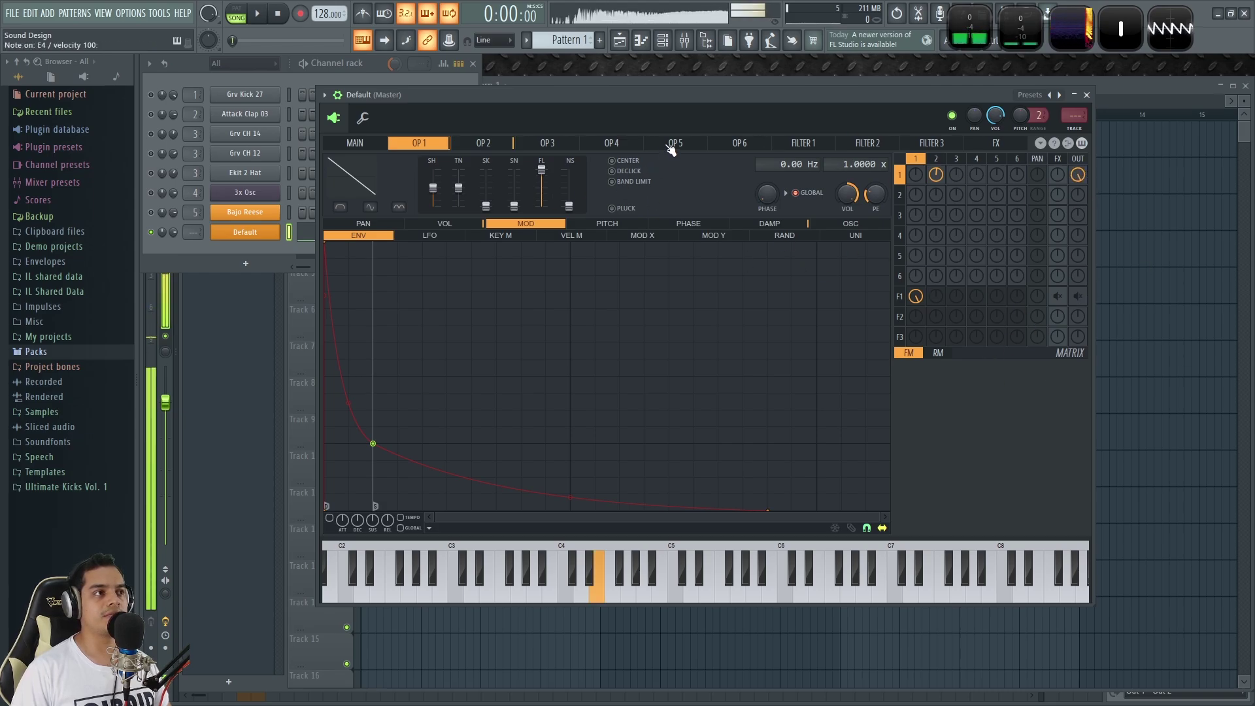
{"action": "key", "text": "t"}
{"action": "key", "text": "e"}
{"action": "key", "text": "c"}
{"action": "left_click", "coordinate": [936, 174]}
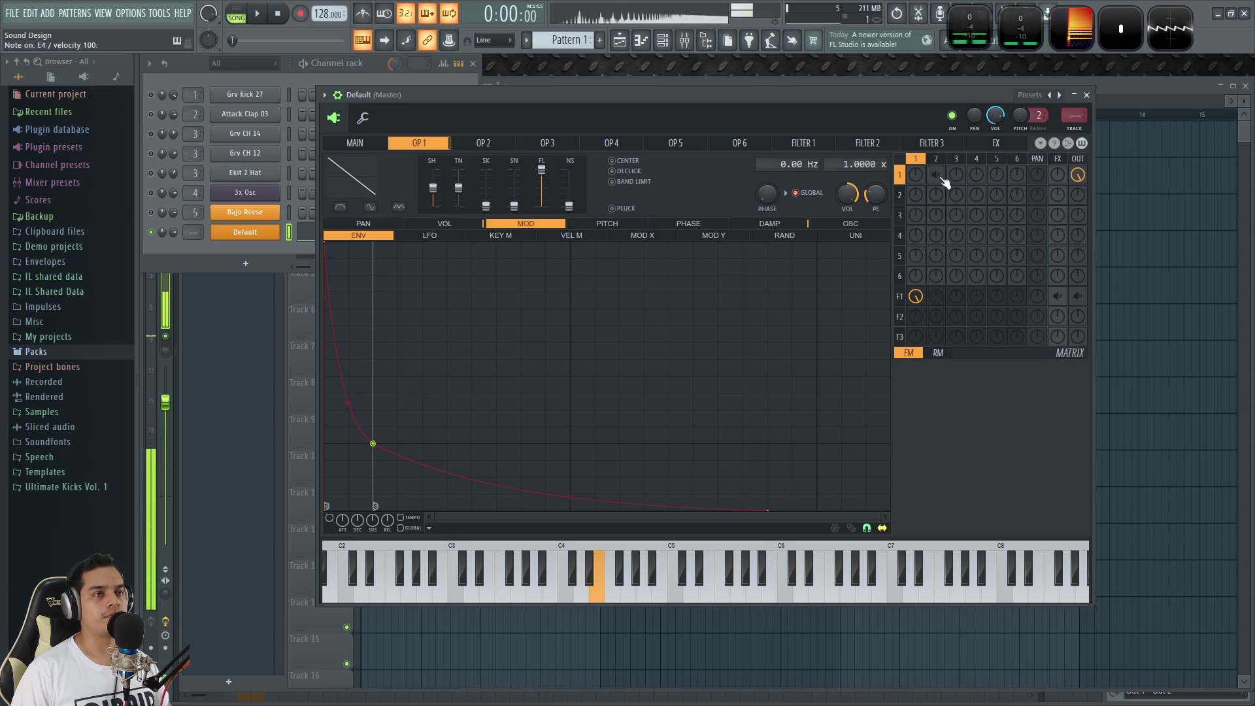
Open the Wave Candy spectrum display and arrange it beside the synth window.
{"action": "left_click", "coordinate": [1065, 33]}
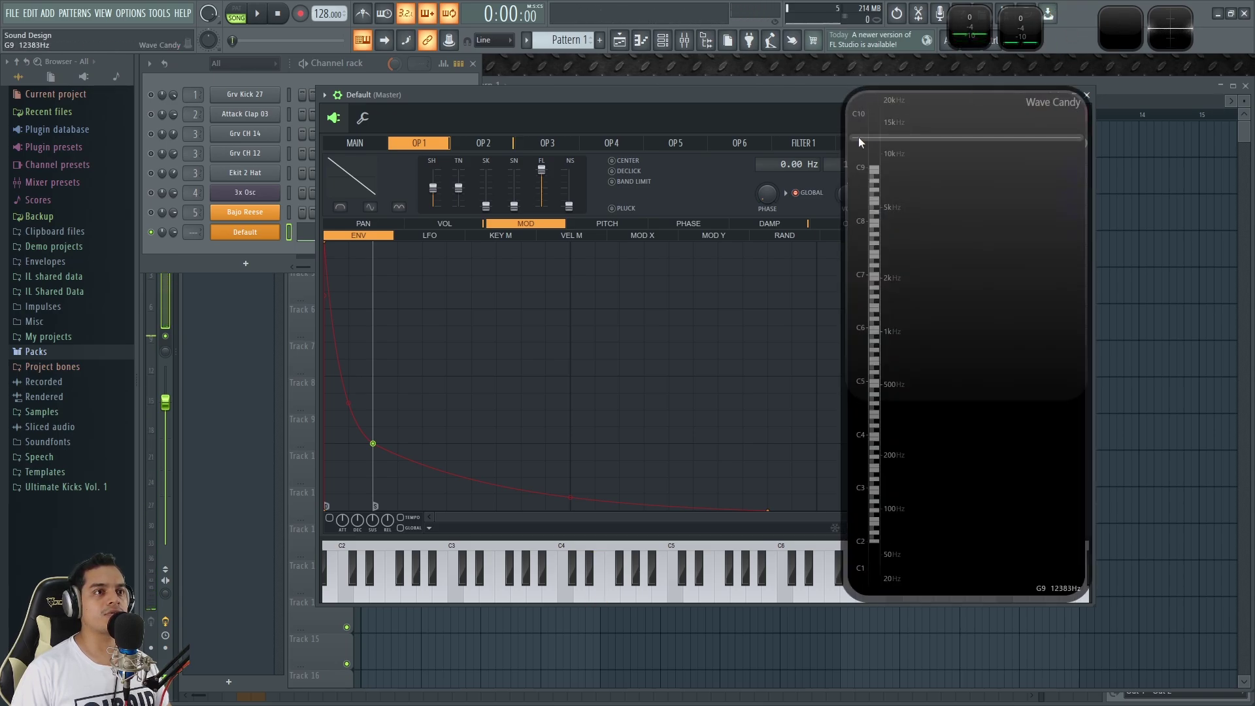
{"action": "left_click_drag", "start_coordinate": [749, 97], "coordinate": [697, 110]}
{"action": "left_click_drag", "start_coordinate": [986, 229], "coordinate": [1119, 256]}
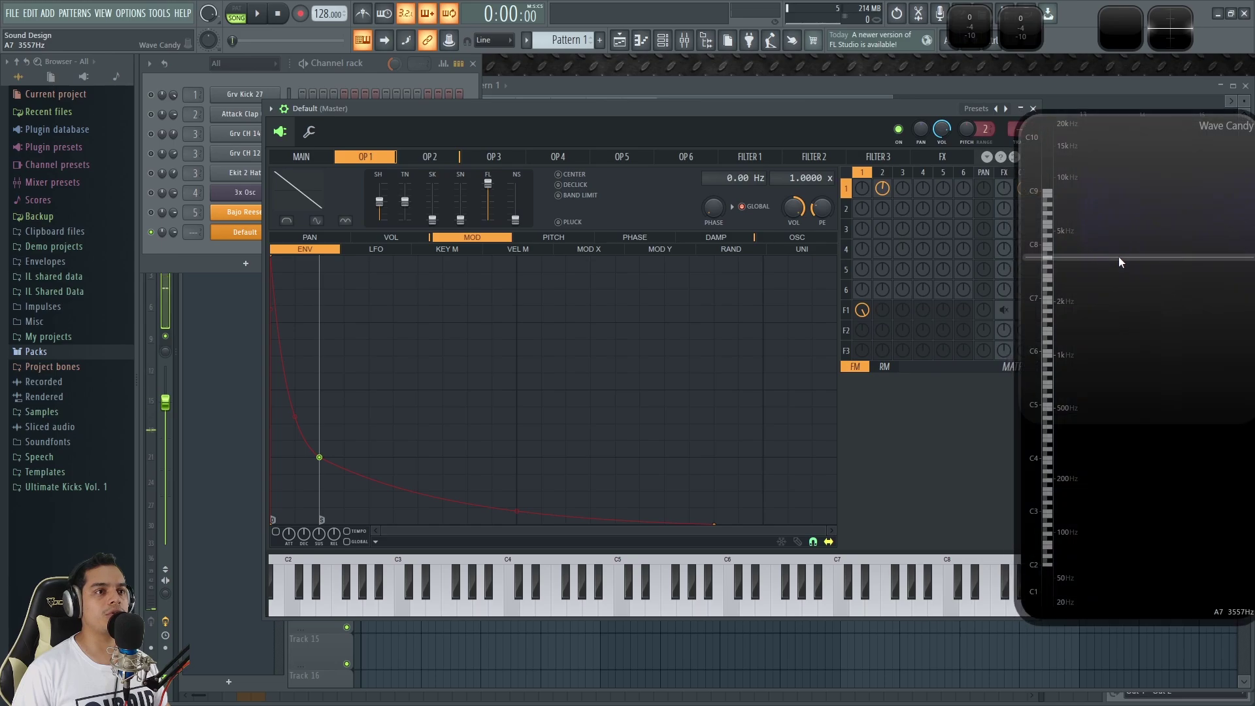
{"action": "left_click_drag", "start_coordinate": [865, 112], "coordinate": [841, 114]}
{"action": "left_click_drag", "start_coordinate": [1155, 218], "coordinate": [1124, 214]}
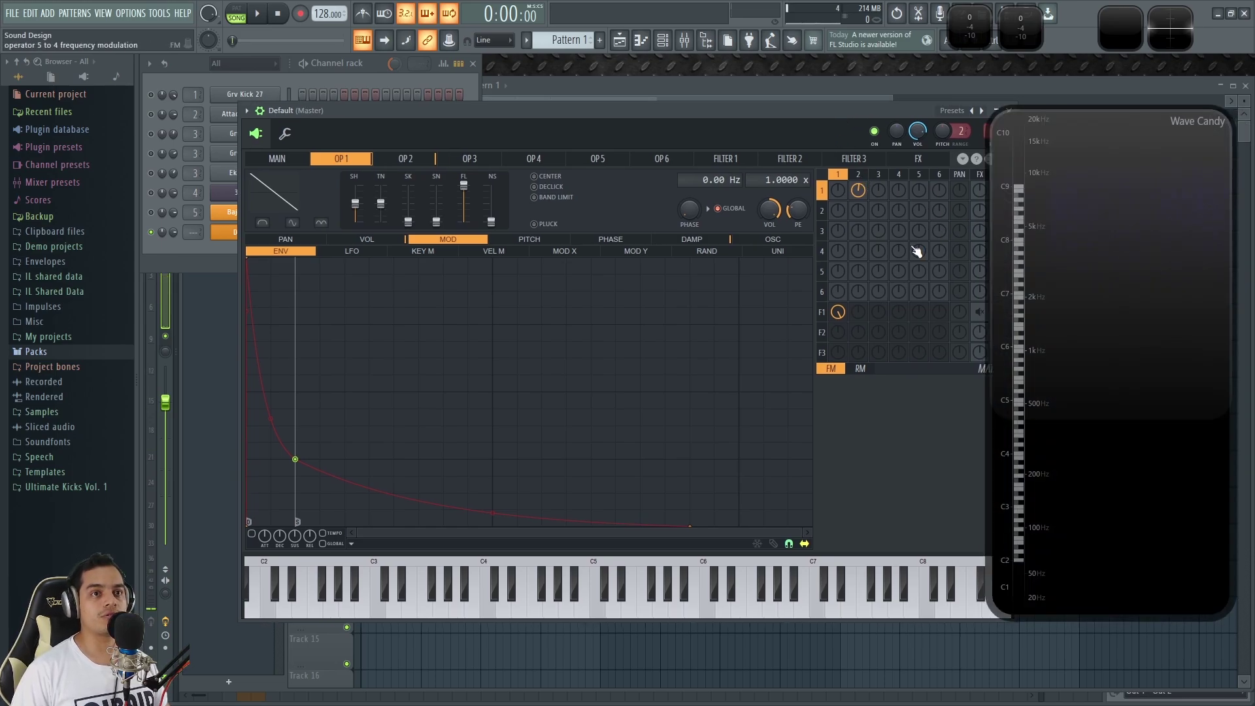
Audition notes with operator 2's frequency modulation of operator 1 on and off, and leave that modulation muted.
{"action": "key", "text": "z"}
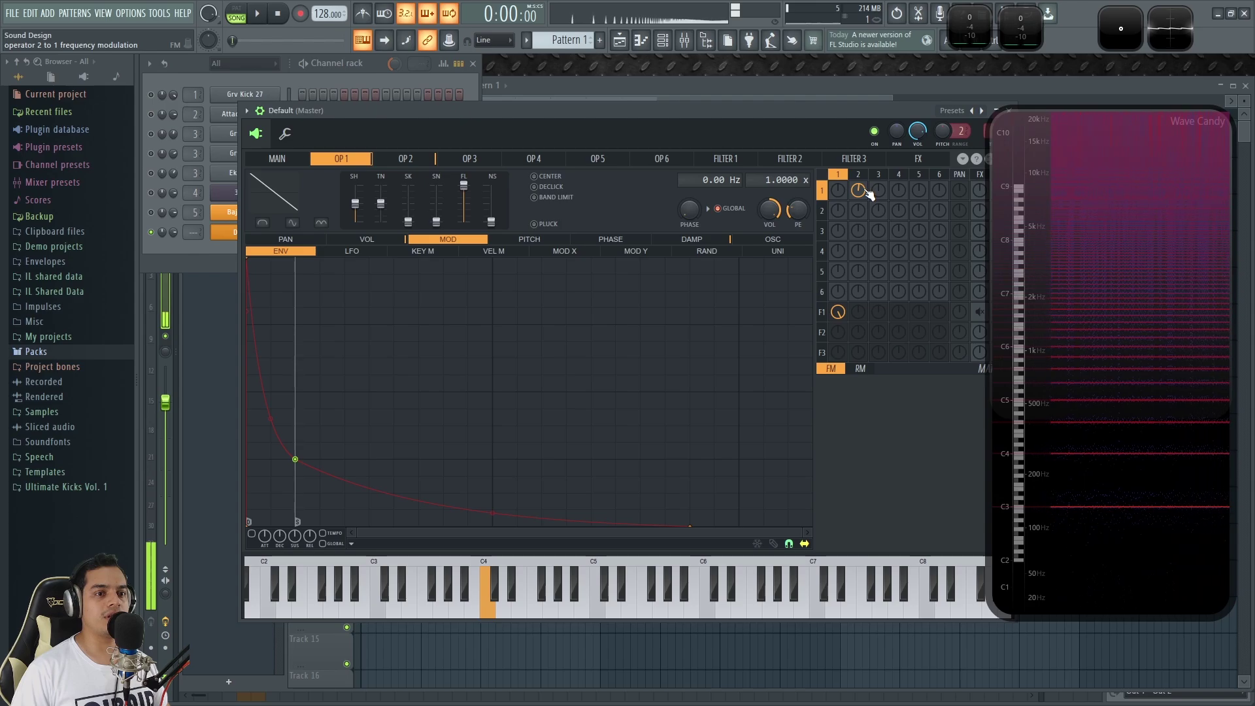
{"action": "key", "text": "z"}
{"action": "mouse_move", "coordinate": [1180, 501]}
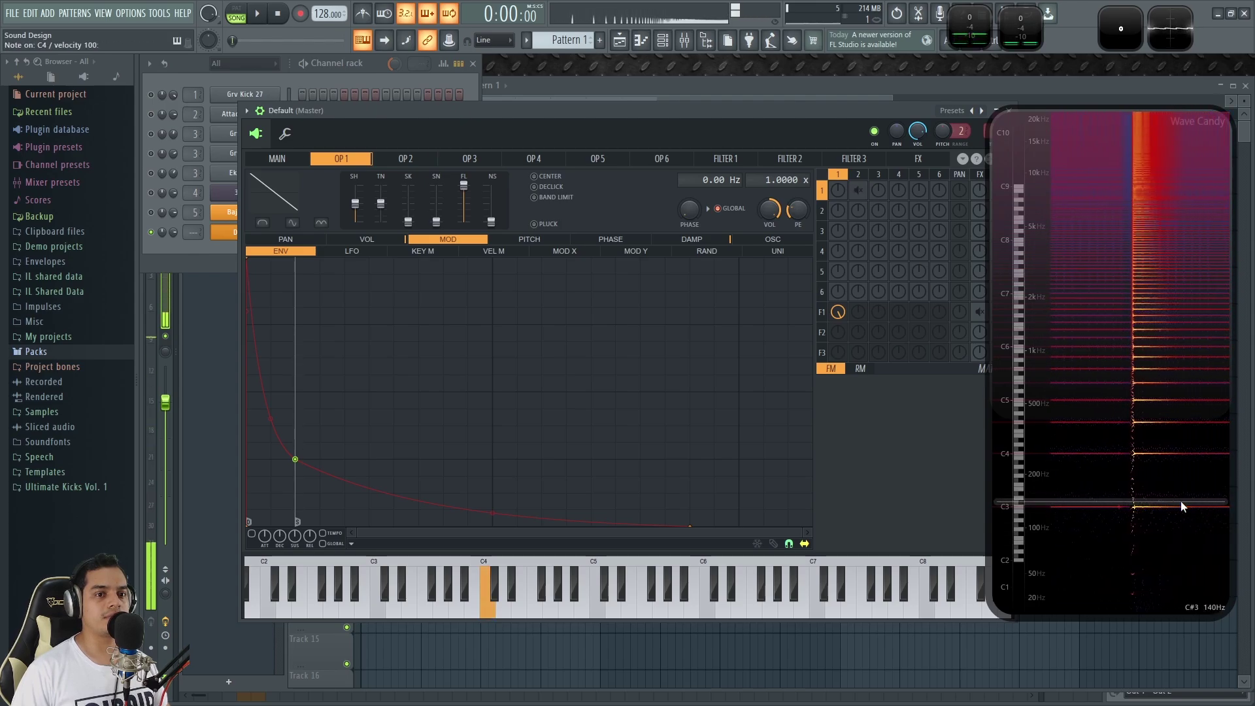
{"action": "key", "text": "z"}
{"action": "key", "text": "z"}
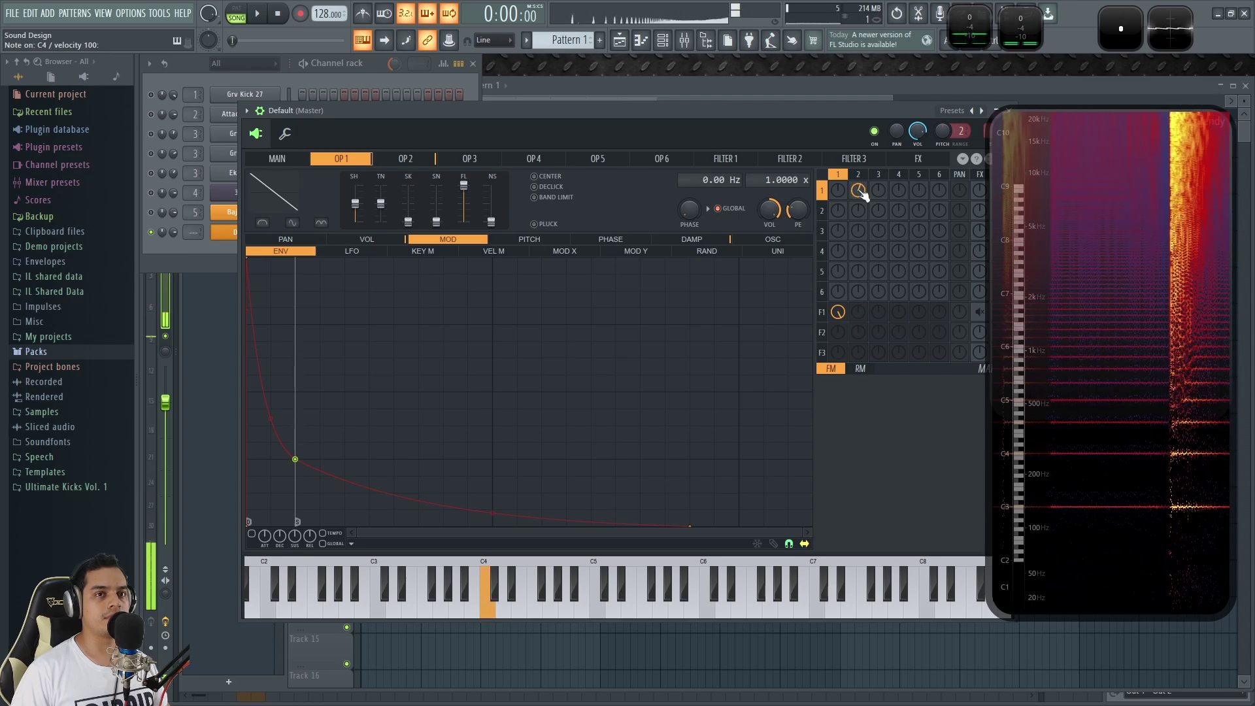
{"action": "key", "text": "z"}
{"action": "key", "text": "q"}
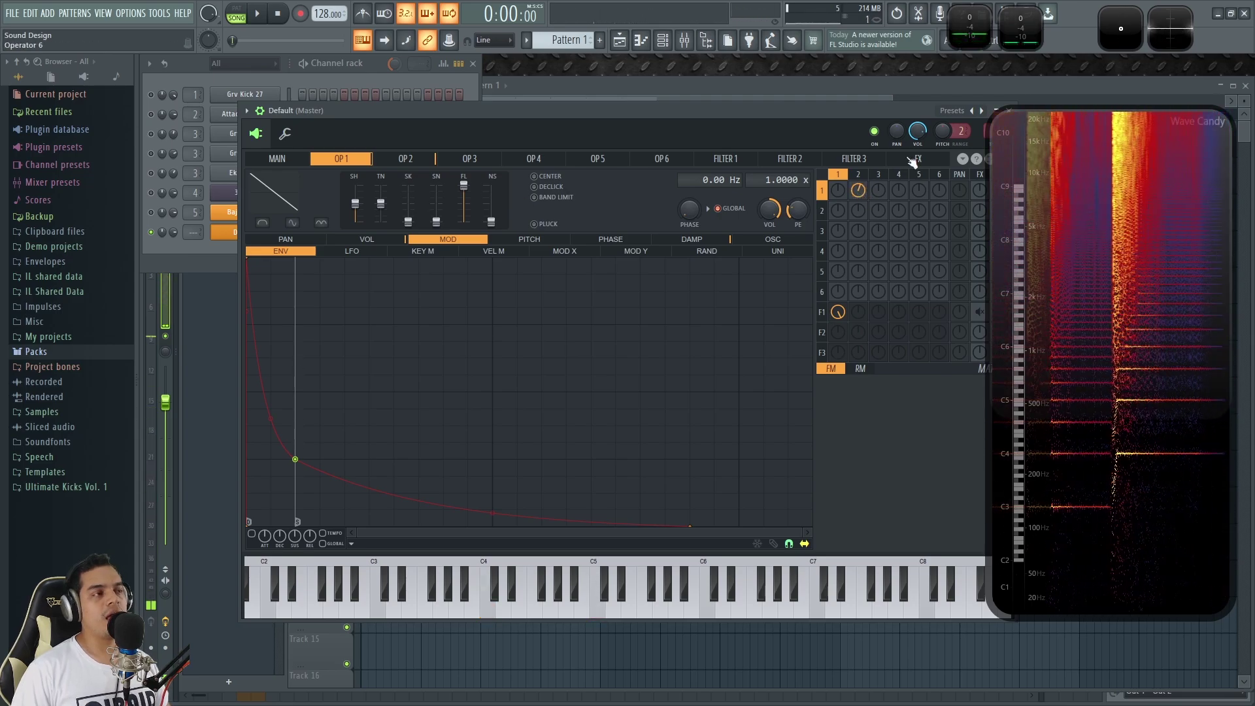
{"action": "left_click", "coordinate": [860, 191]}
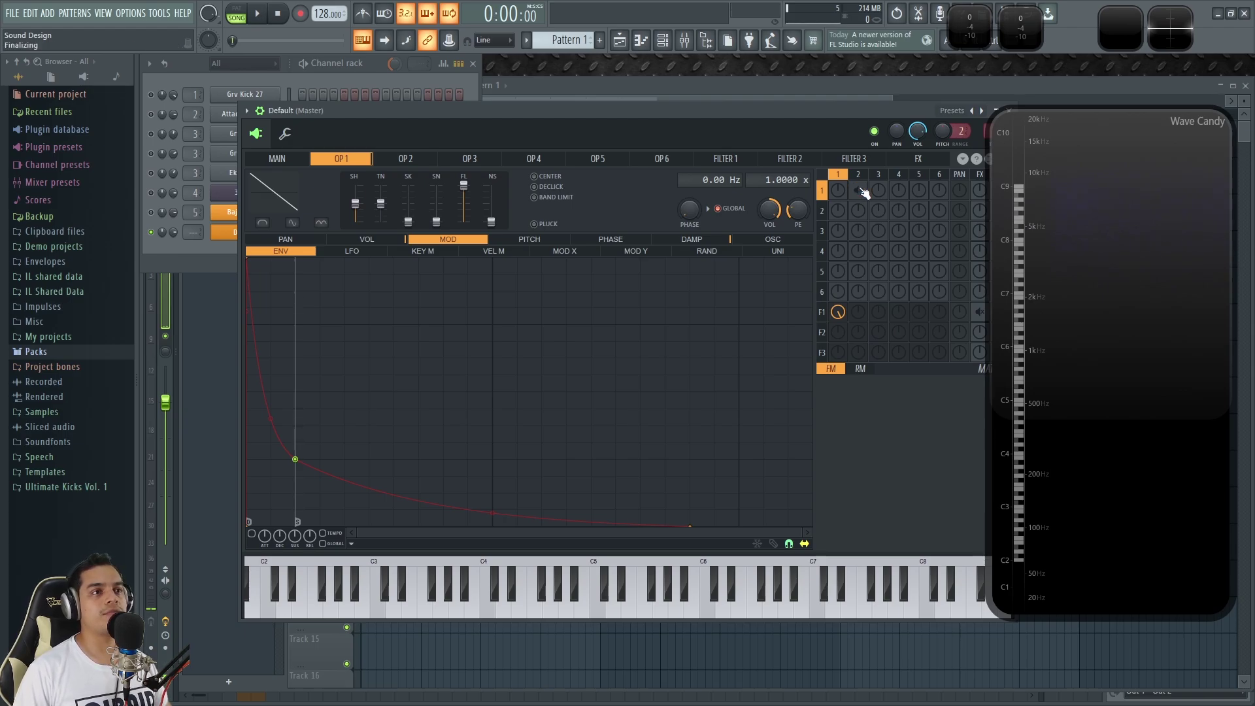
Show operator 1's volume envelope and audition notes to hear its decay.
{"action": "left_click", "coordinate": [273, 195]}
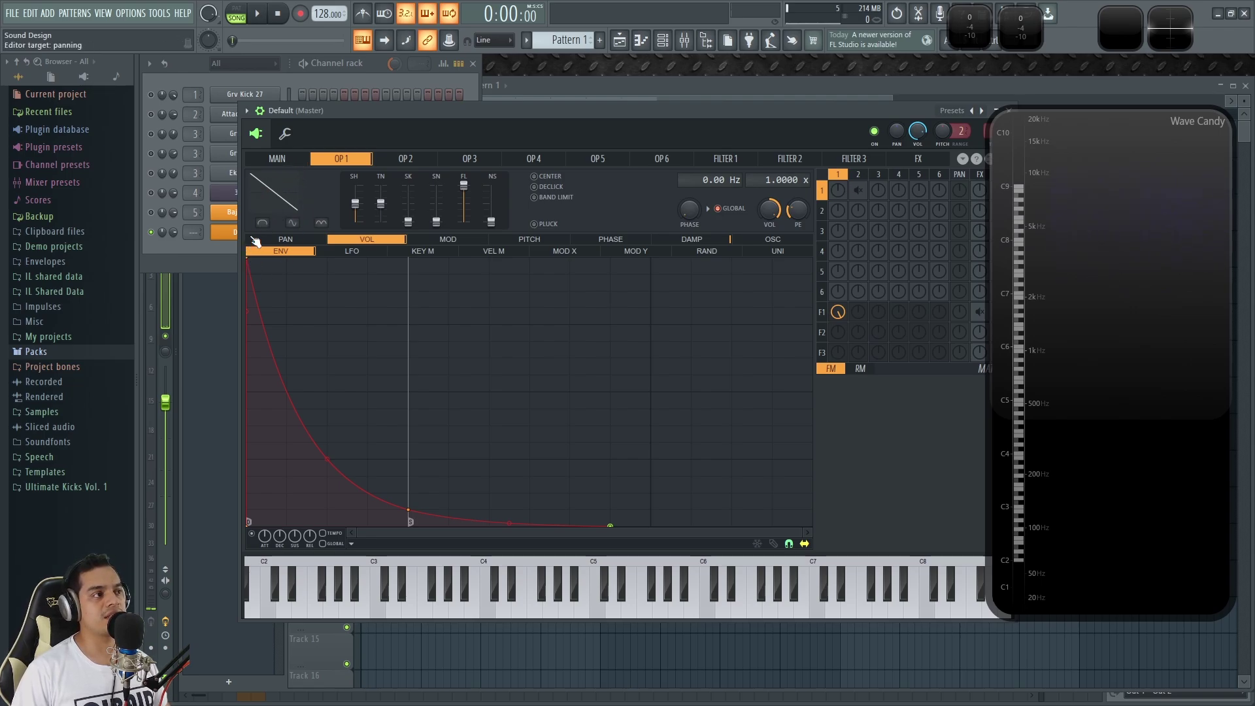
{"action": "key", "text": "x"}
{"action": "key", "text": "x"}
{"action": "key", "text": "x"}
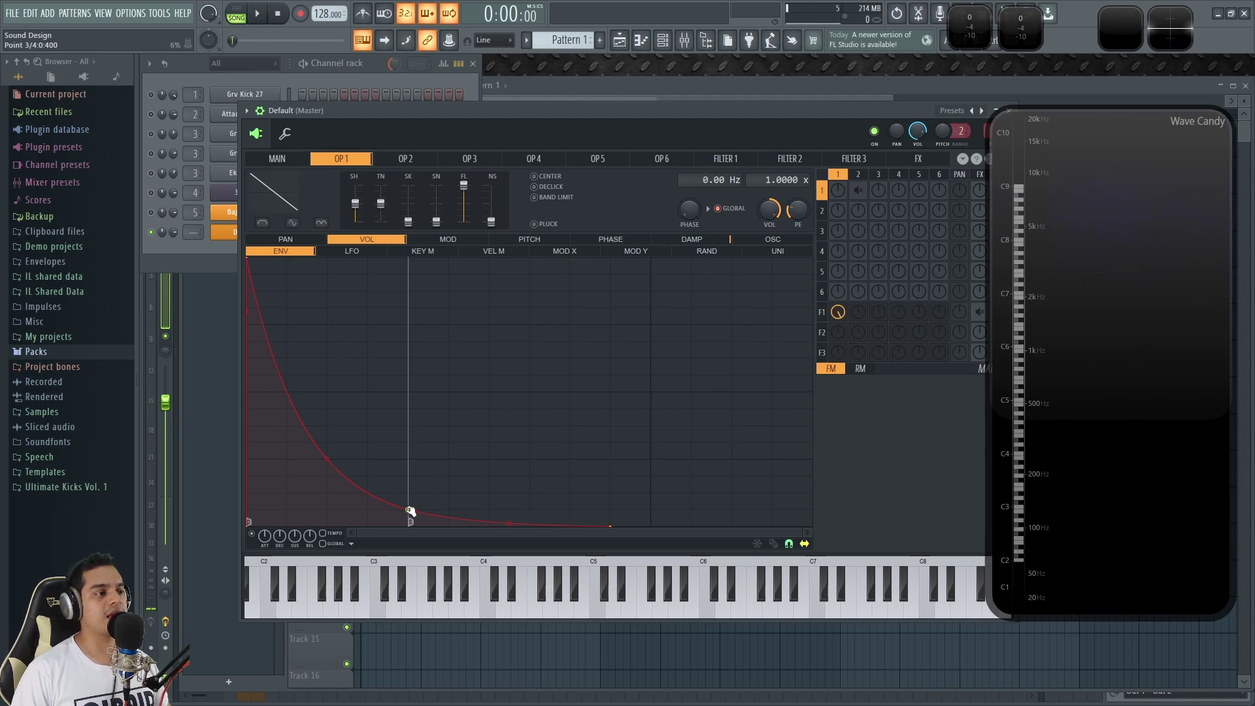
{"action": "key", "text": "x"}
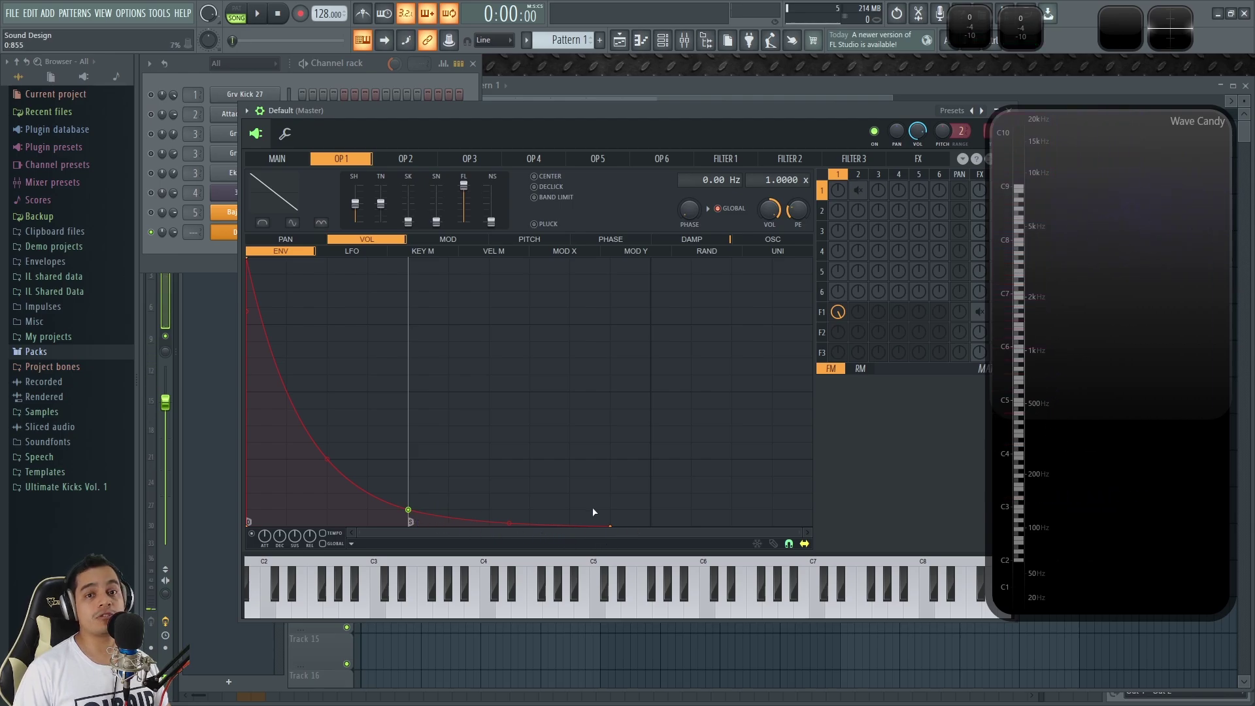
{"action": "key", "text": "c"}
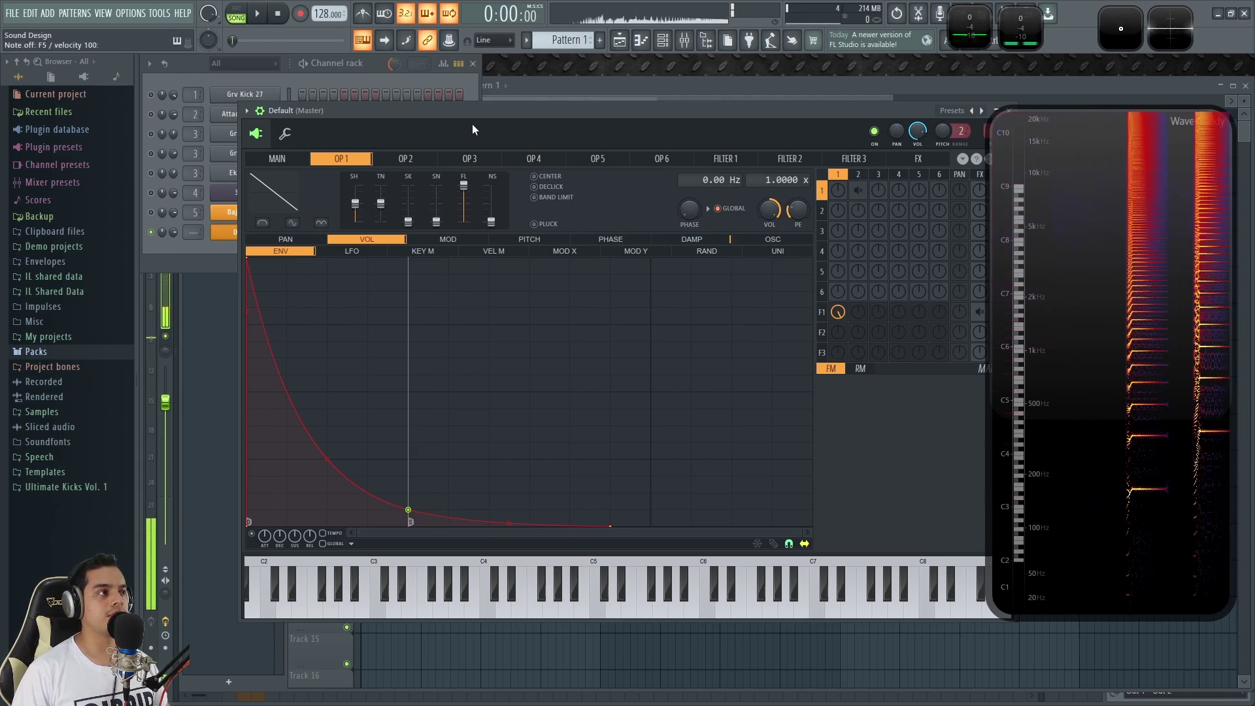
{"action": "key", "text": "e"}
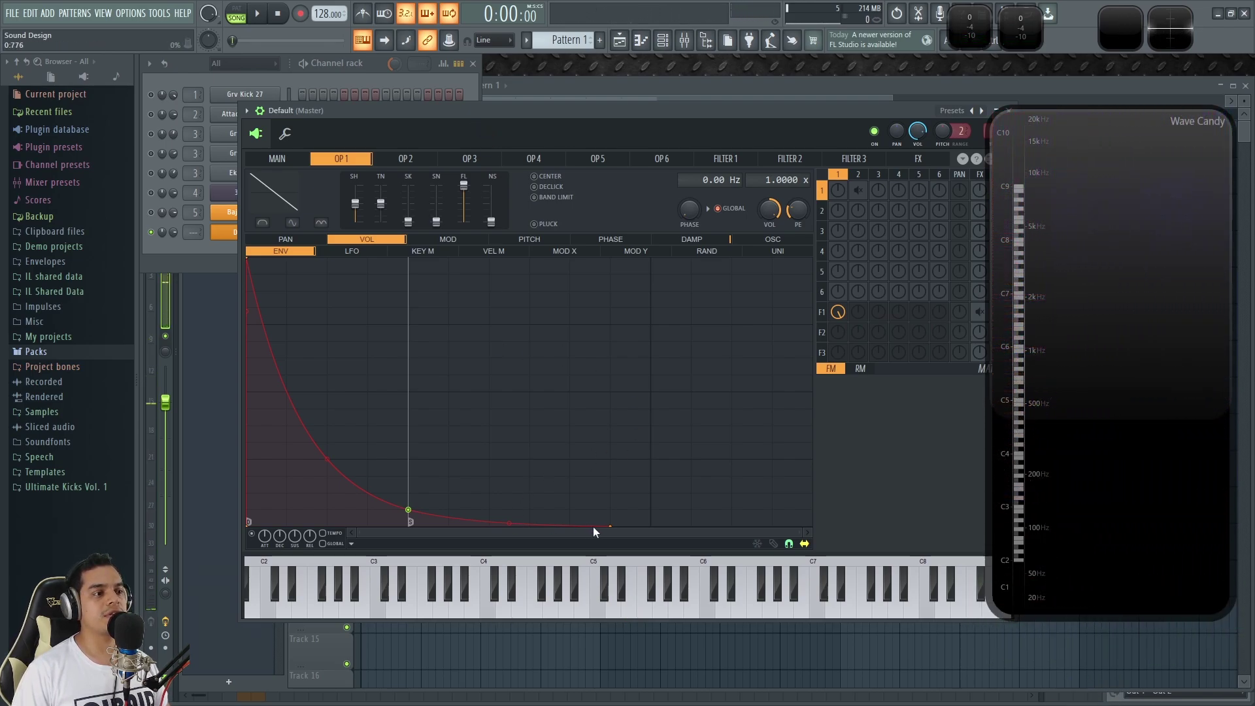
Extend the last point of operator 1's volume envelope to 1.000 and audition the longer release.
{"action": "key", "text": "x"}
{"action": "key", "text": "x"}
{"action": "left_click_drag", "start_coordinate": [609, 526], "coordinate": [653, 527]}
{"action": "key", "text": "x"}
{"action": "key", "text": "x"}
{"action": "key", "text": "x"}
{"action": "key", "text": "x"}
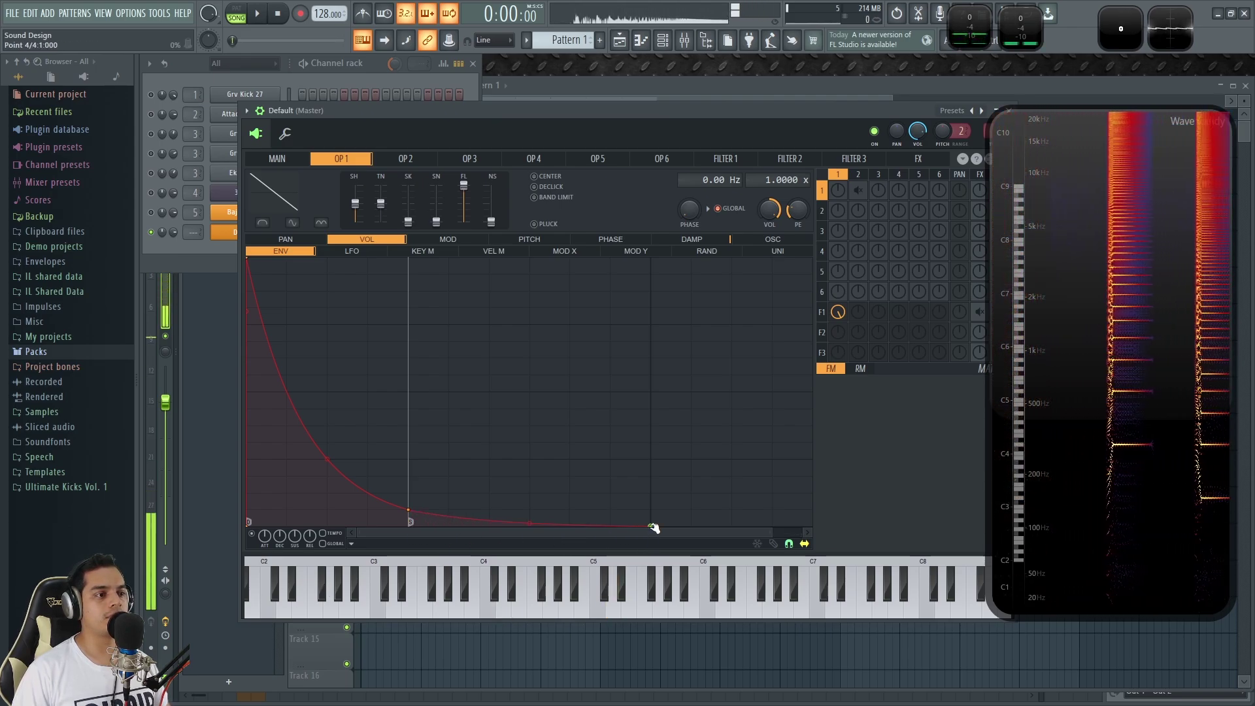
Switch playback from song mode to pattern mode and audition a note of the Default channel.
{"action": "left_click", "coordinate": [367, 65]}
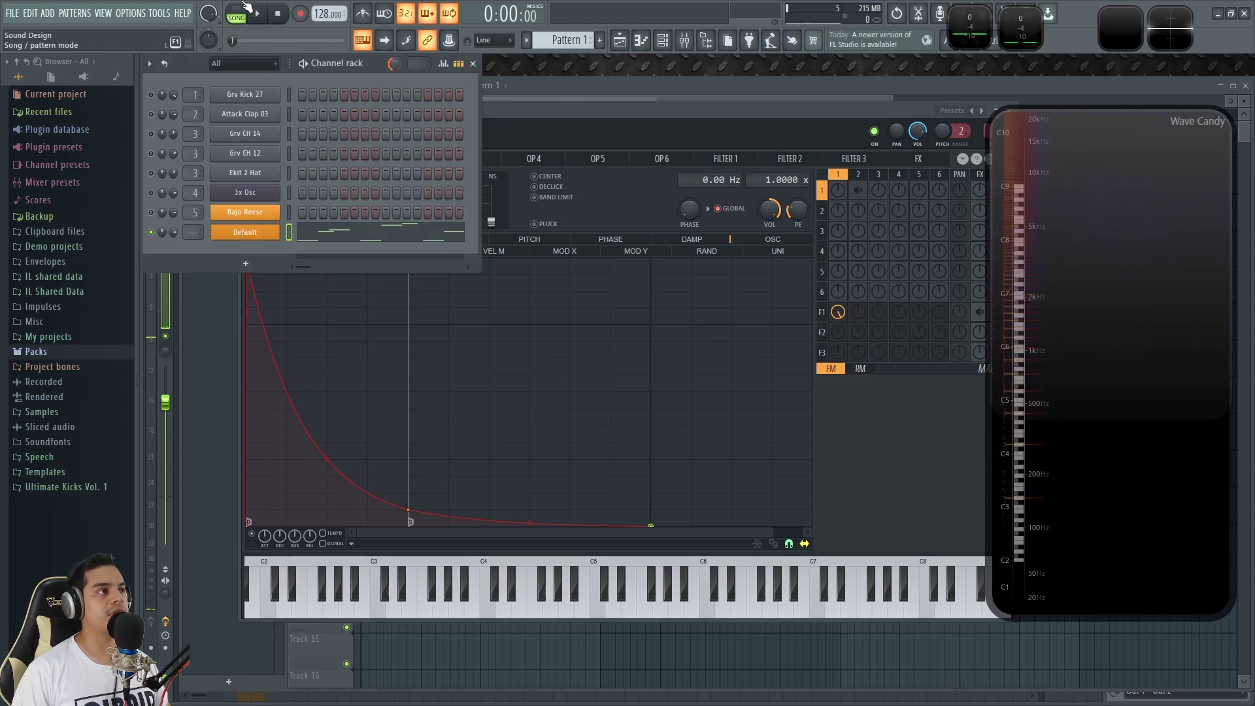
{"action": "left_click", "coordinate": [242, 13]}
{"action": "key", "text": "x"}
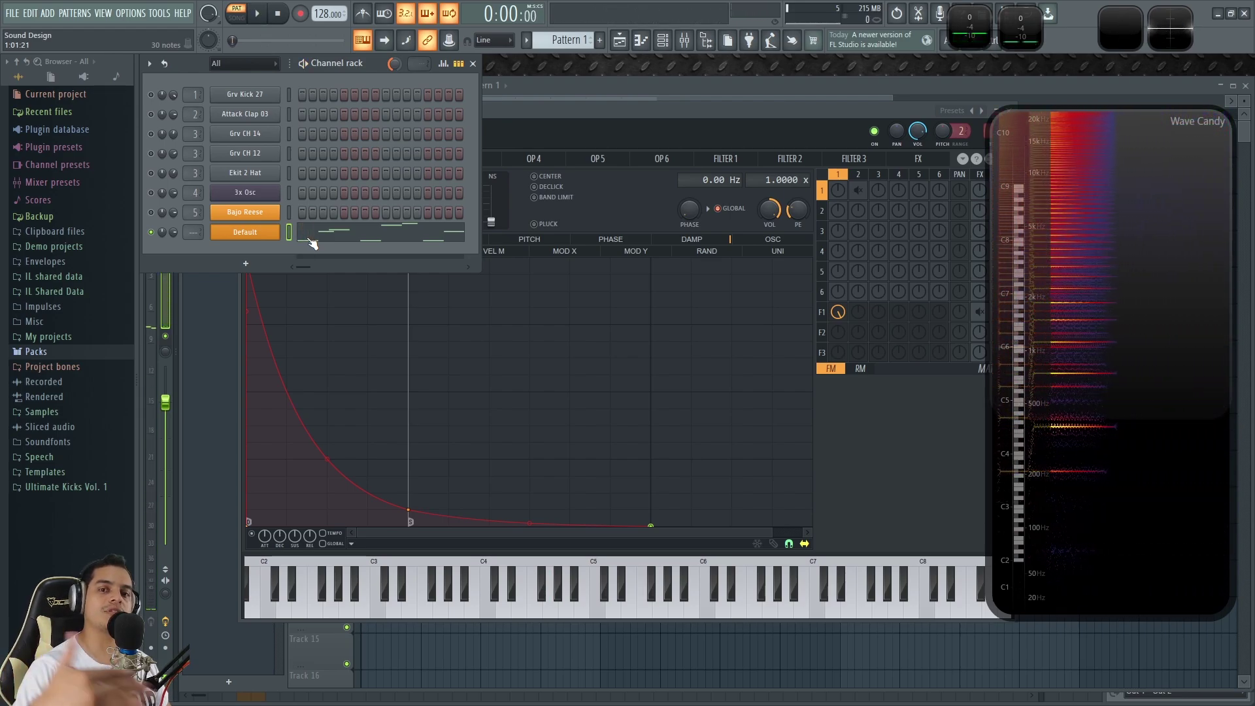
Open the Default channel's miscellaneous settings, audition the glide between notes and set the portamento time to 2:16.
{"action": "left_click", "coordinate": [587, 106]}
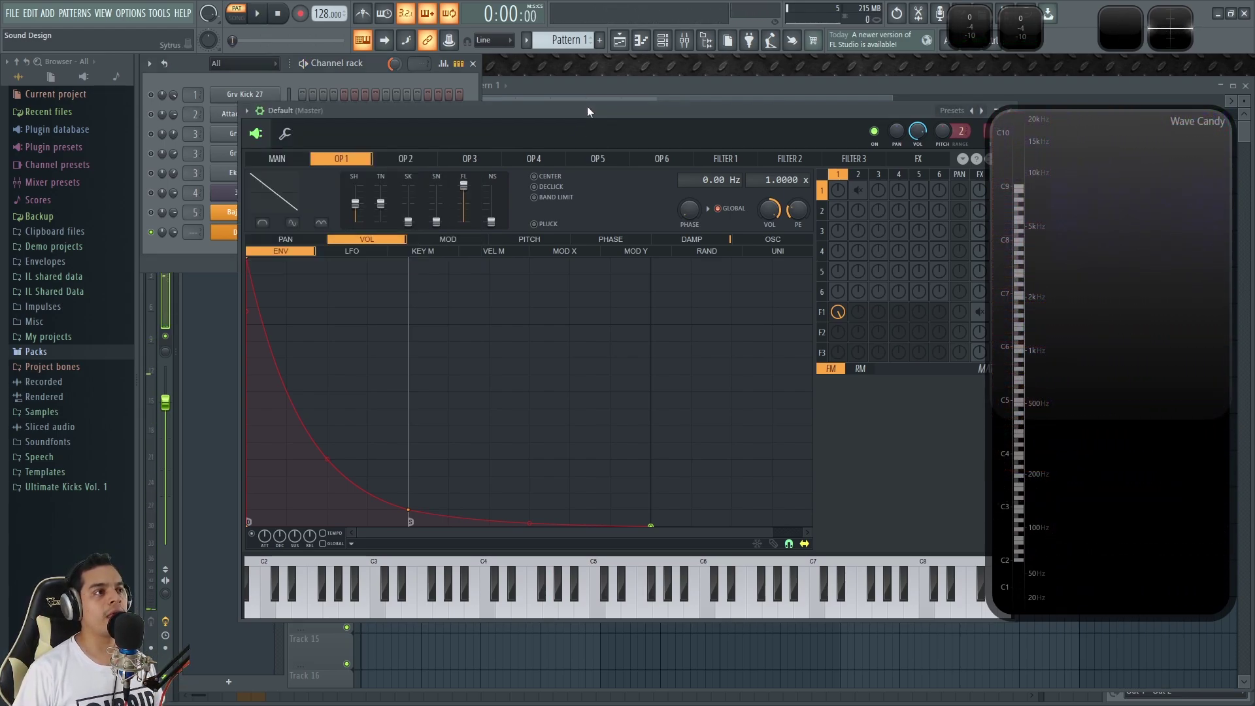
{"action": "left_click", "coordinate": [288, 135]}
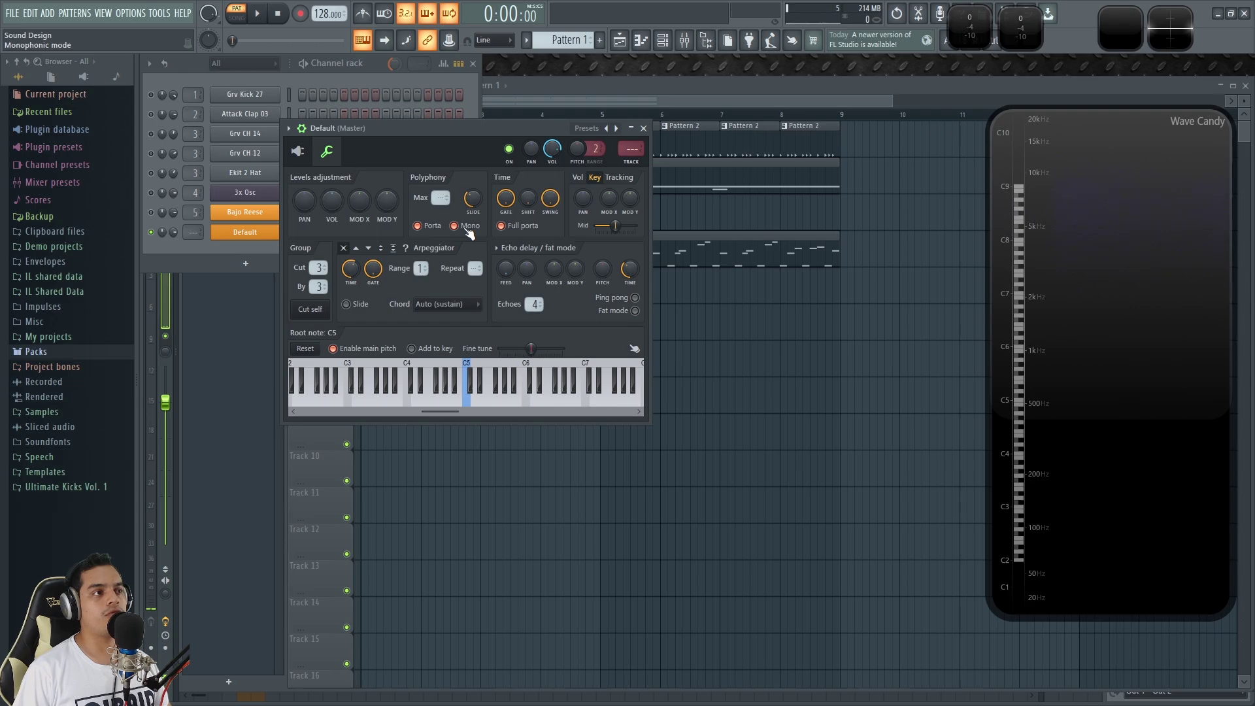
{"action": "left_click", "coordinate": [481, 399]}
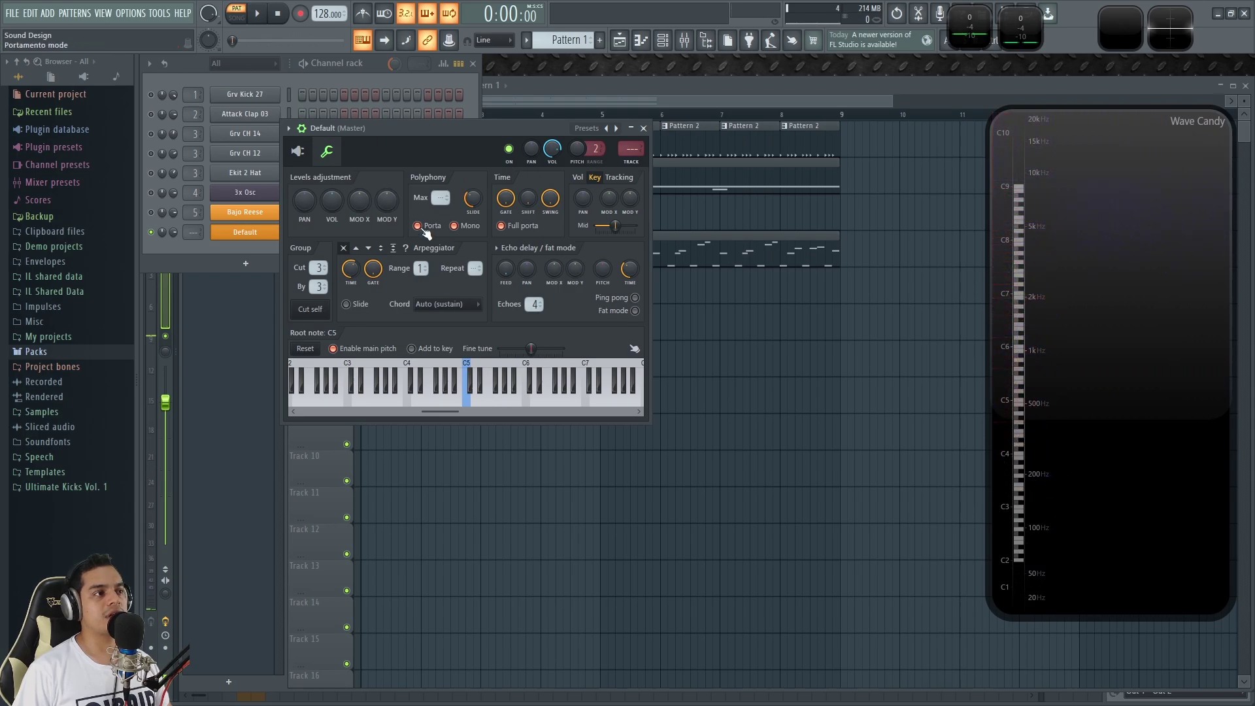
{"action": "left_click", "coordinate": [481, 407]}
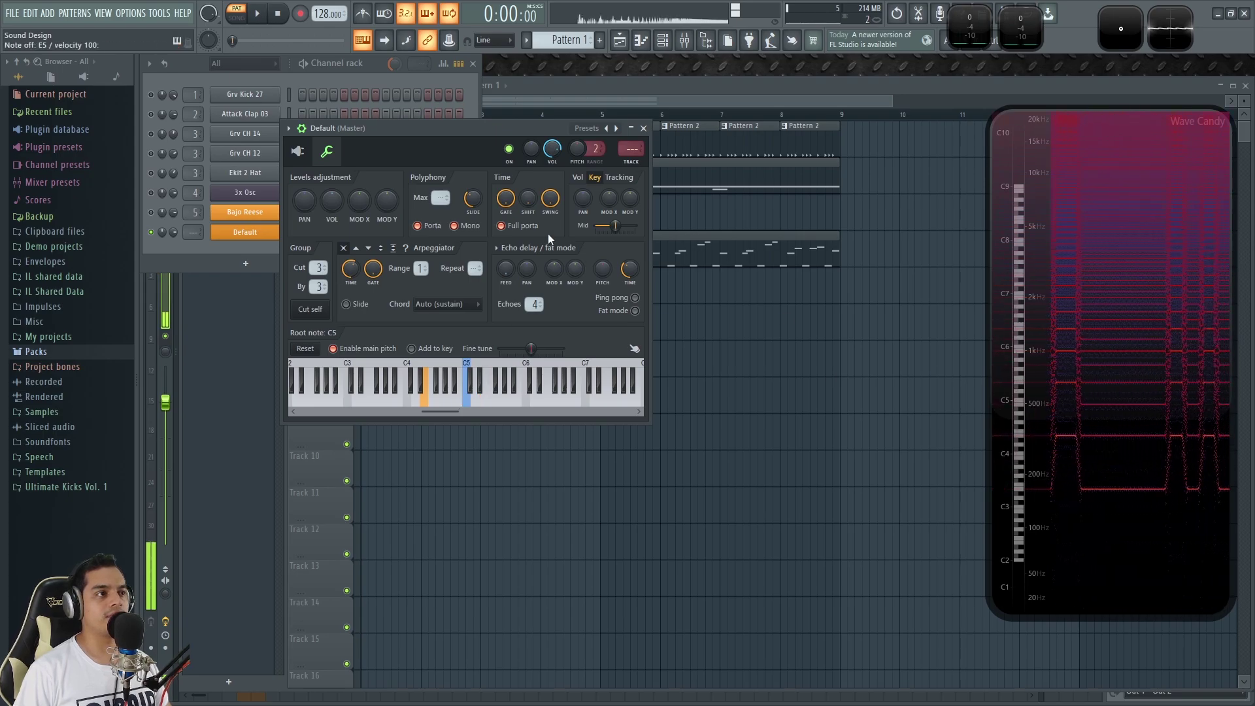
{"action": "mouse_move", "coordinate": [483, 217]}
{"action": "left_mouse_down"}
{"action": "mouse_move", "coordinate": [484, 232]}
{"action": "mouse_move", "coordinate": [477, 207]}
{"action": "left_mouse_up"}
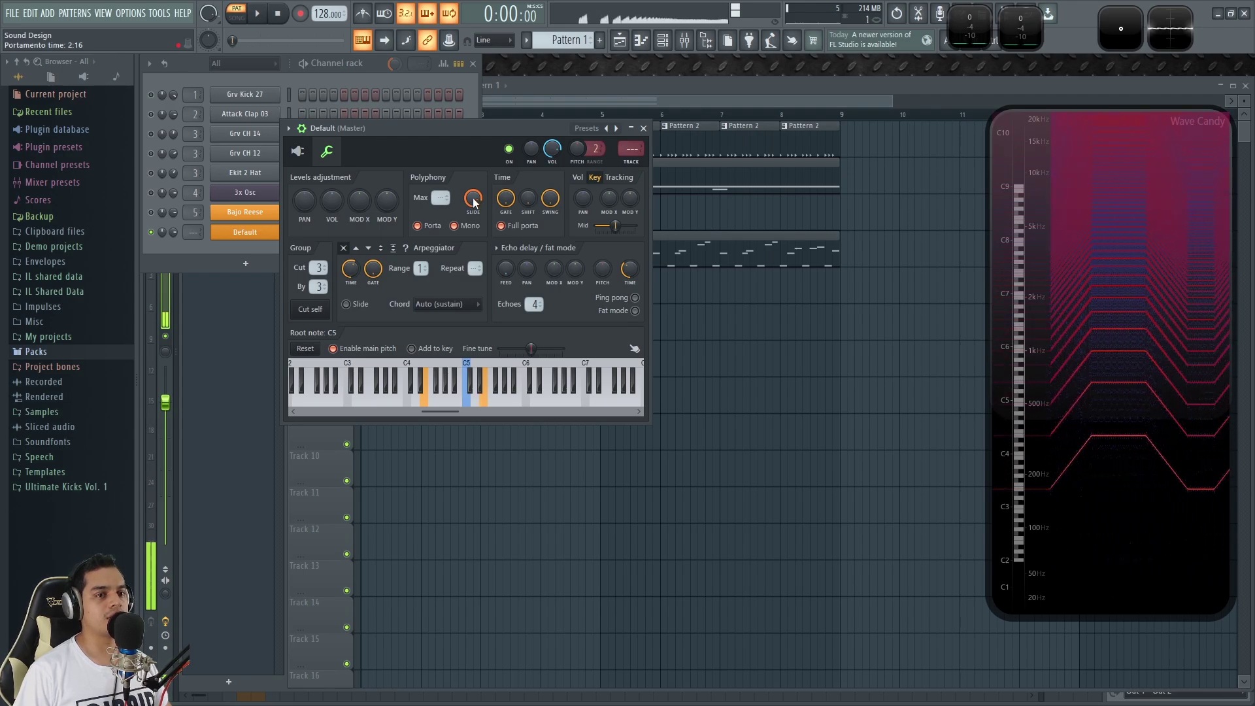
Shorten the Default channel's portamento time to 0:06, audition the glide and return to Sytrus's operator 1 page.
{"action": "scroll", "coordinate": [473, 198], "scroll_direction": "down", "scroll_amount": 5}
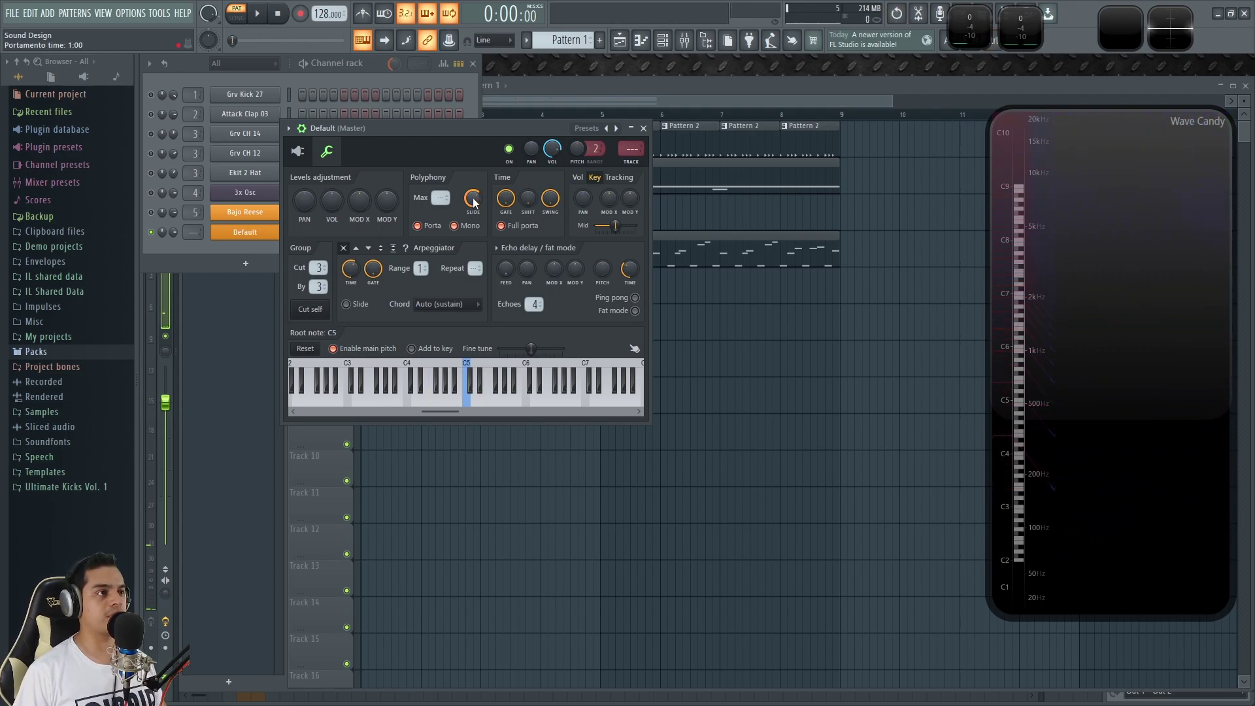
{"action": "scroll", "coordinate": [468, 205], "scroll_direction": "down", "scroll_amount": 2}
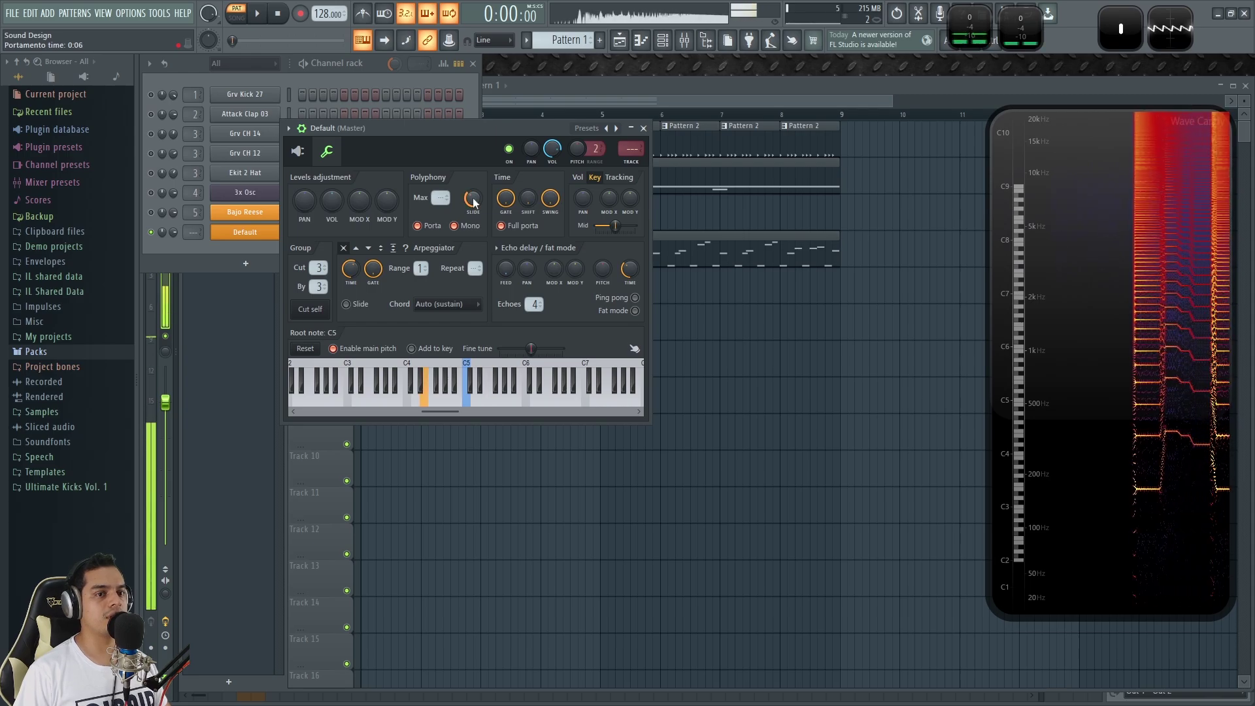
{"action": "left_click_drag", "start_coordinate": [451, 129], "coordinate": [408, 127]}
{"action": "left_click", "coordinate": [329, 168]}
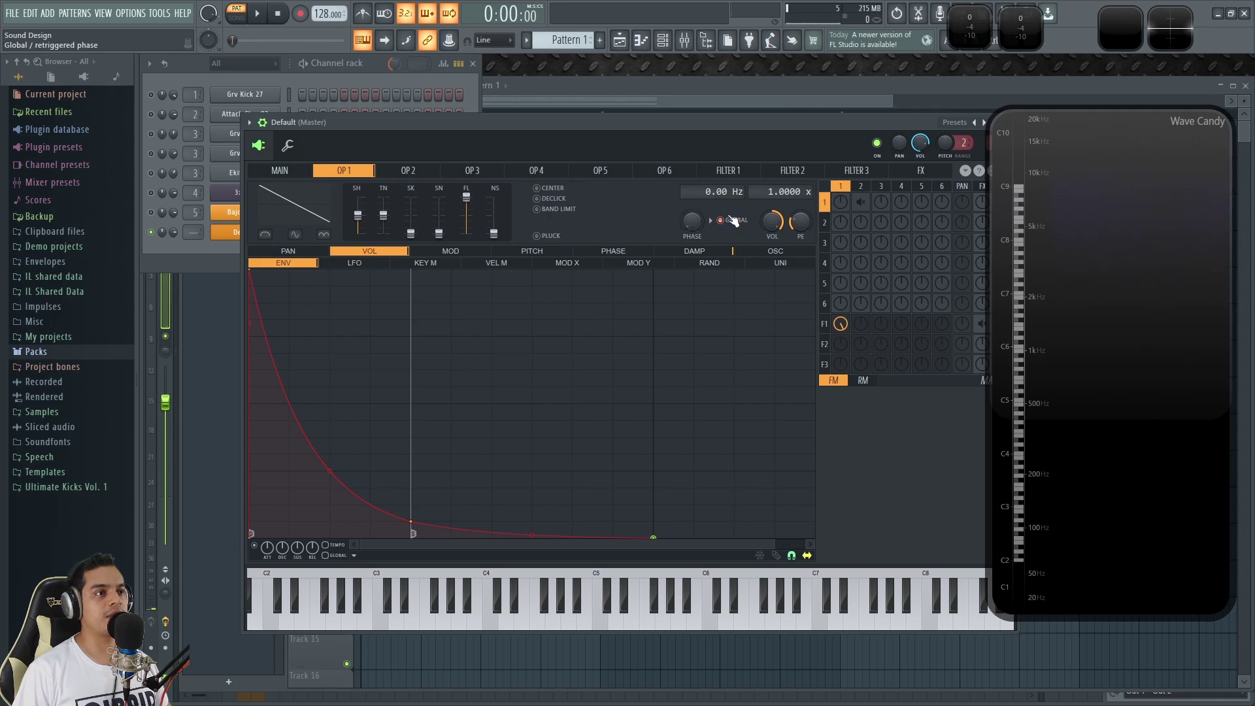
Lower the unison volume and pitch amounts in Sytrus's main settings and audition a note.
{"action": "left_click", "coordinate": [280, 171]}
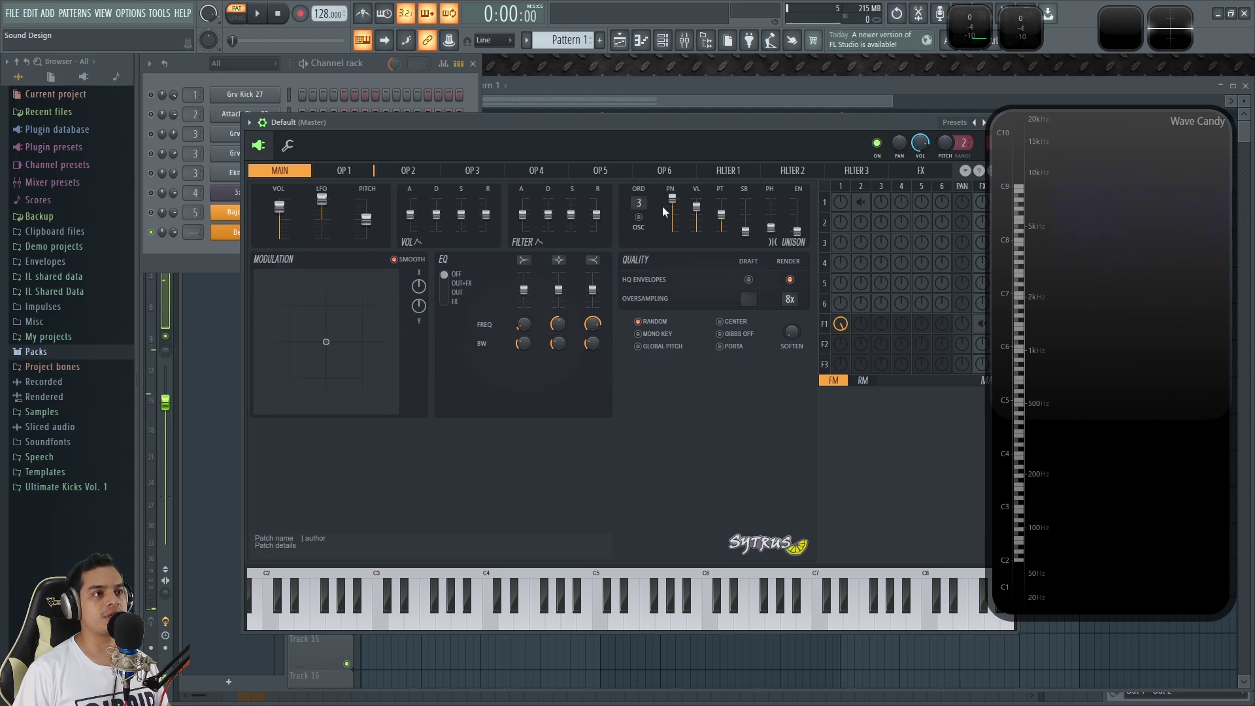
{"action": "mouse_move", "coordinate": [696, 207]}
{"action": "left_mouse_down"}
{"action": "mouse_move", "coordinate": [697, 227]}
{"action": "mouse_move", "coordinate": [697, 198]}
{"action": "mouse_move", "coordinate": [721, 197]}
{"action": "mouse_move", "coordinate": [721, 225]}
{"action": "mouse_move", "coordinate": [697, 220]}
{"action": "left_mouse_up"}
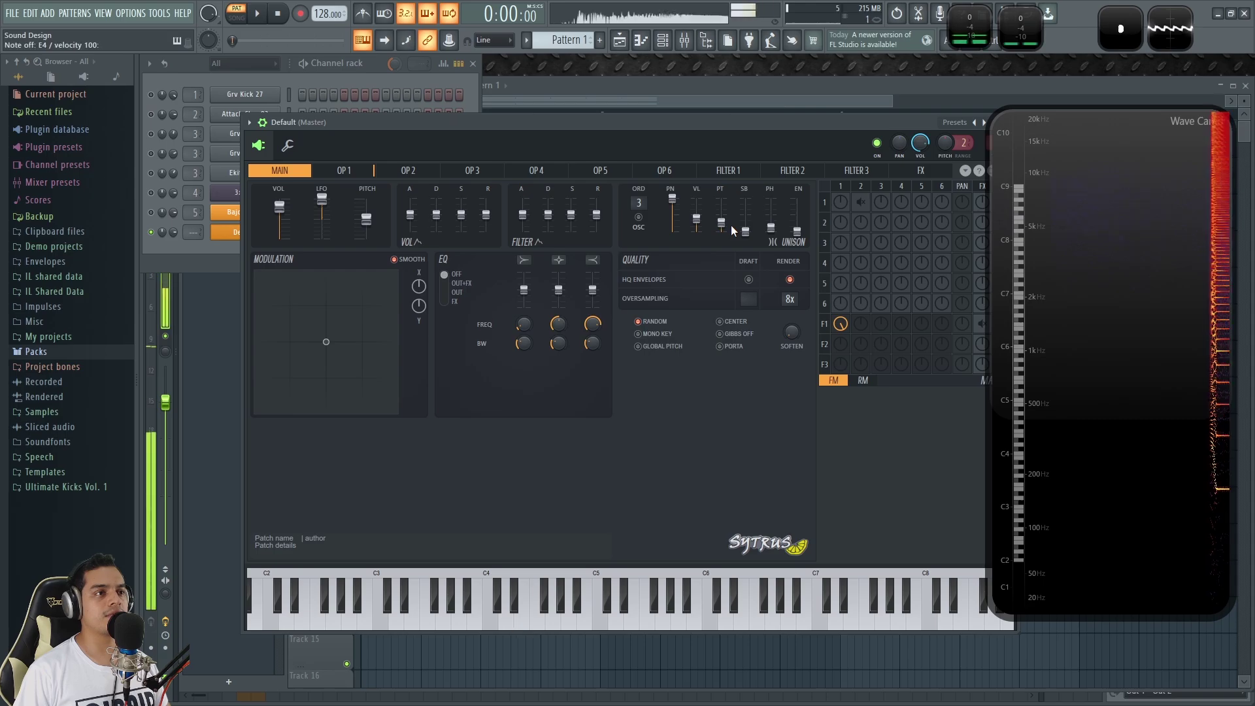
Compare operators 1 and 2, audition operator 2 alone at the output and restore operator 1's output.
{"action": "left_click", "coordinate": [344, 170]}
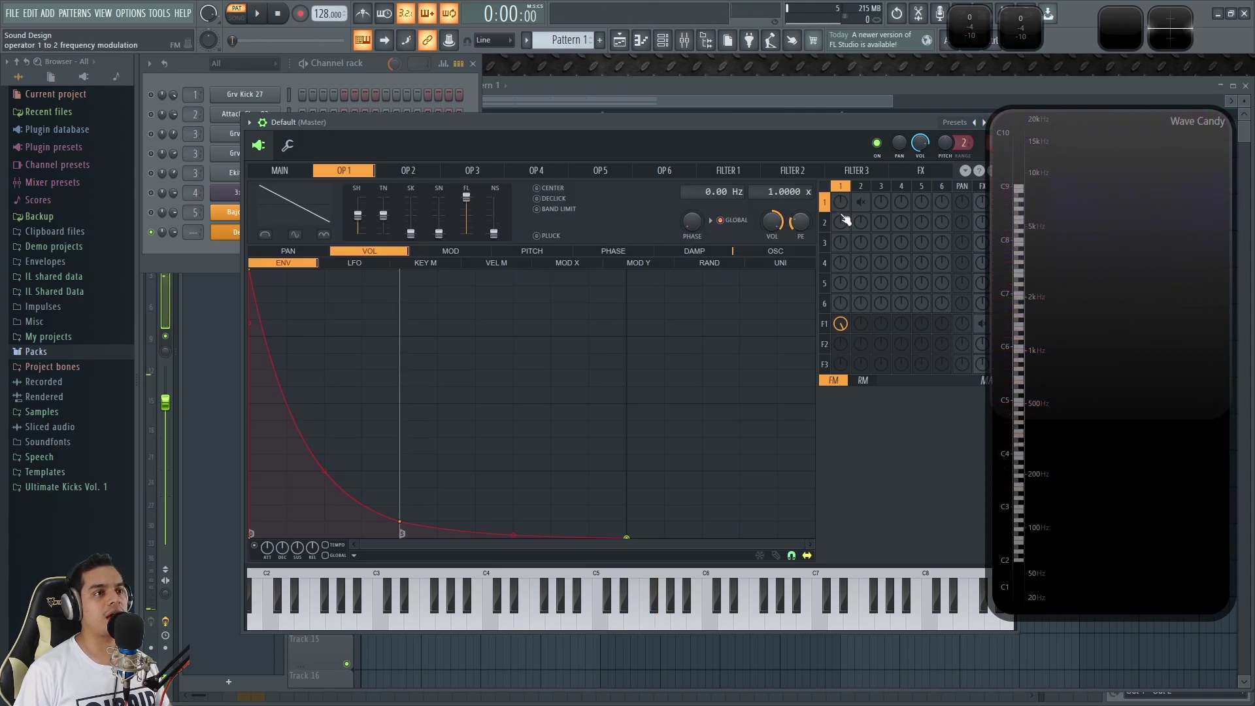
{"action": "left_click", "coordinate": [427, 176]}
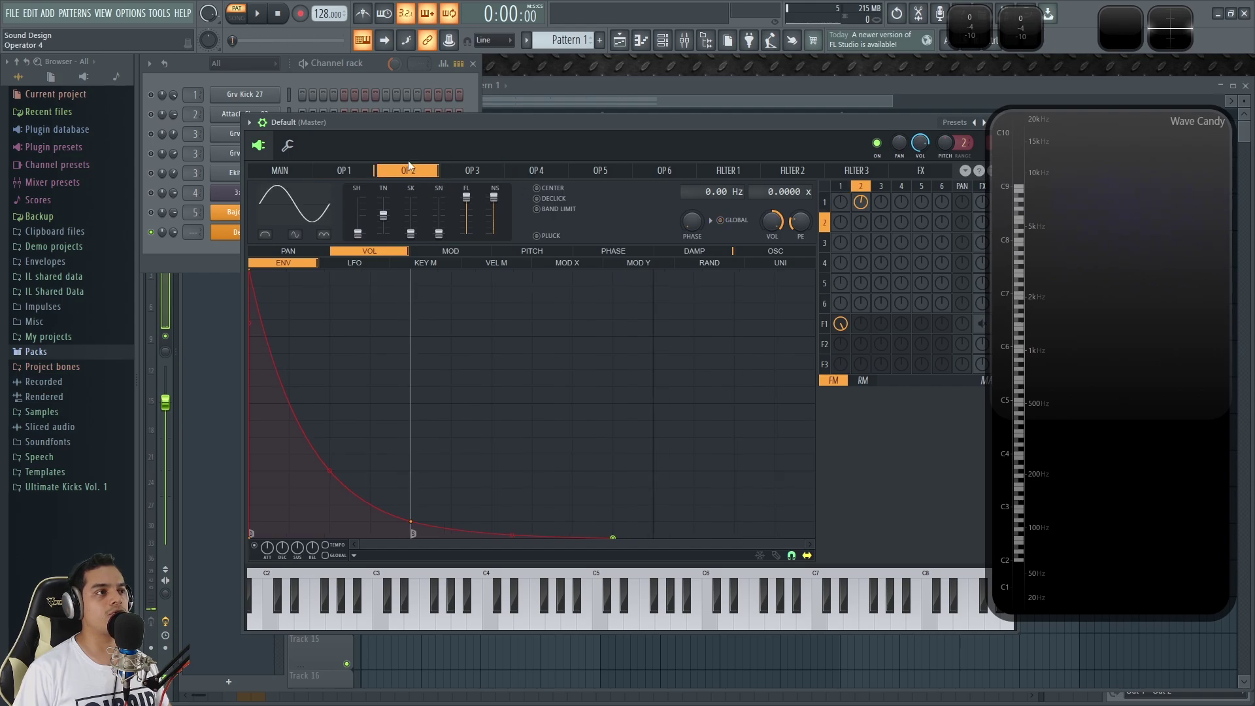
{"action": "left_click_drag", "start_coordinate": [759, 123], "coordinate": [722, 129]}
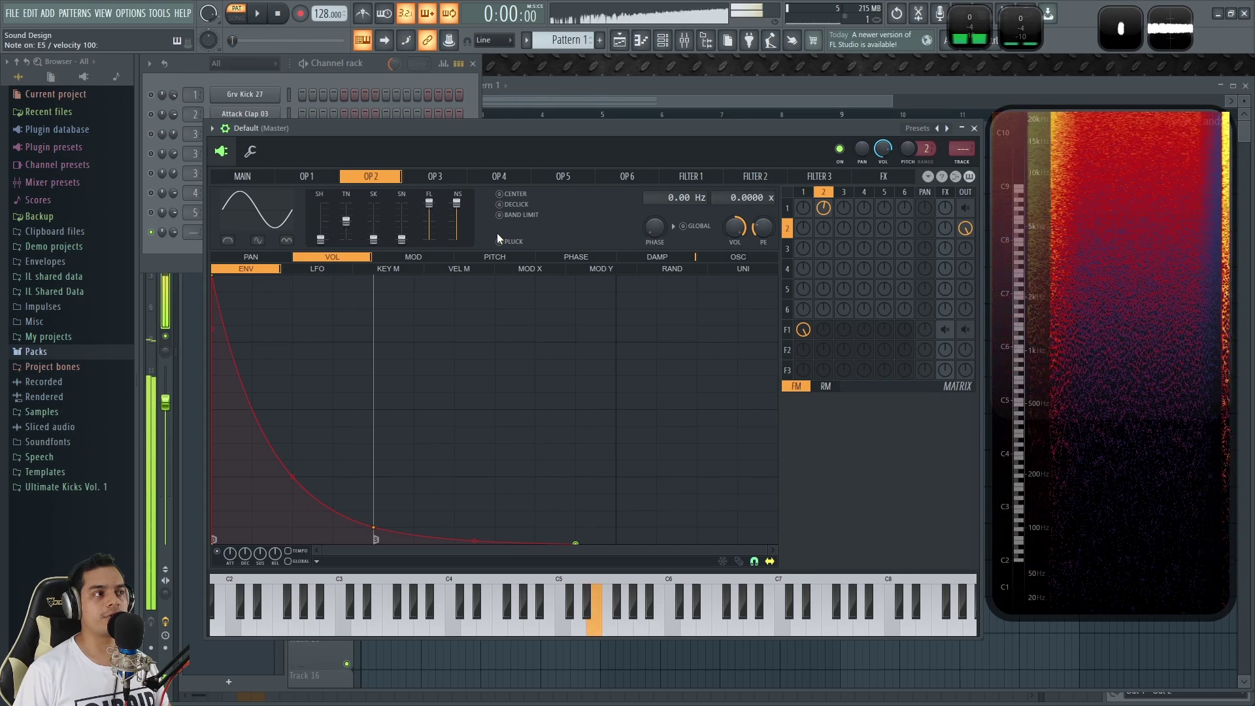
{"action": "left_click", "coordinate": [309, 177]}
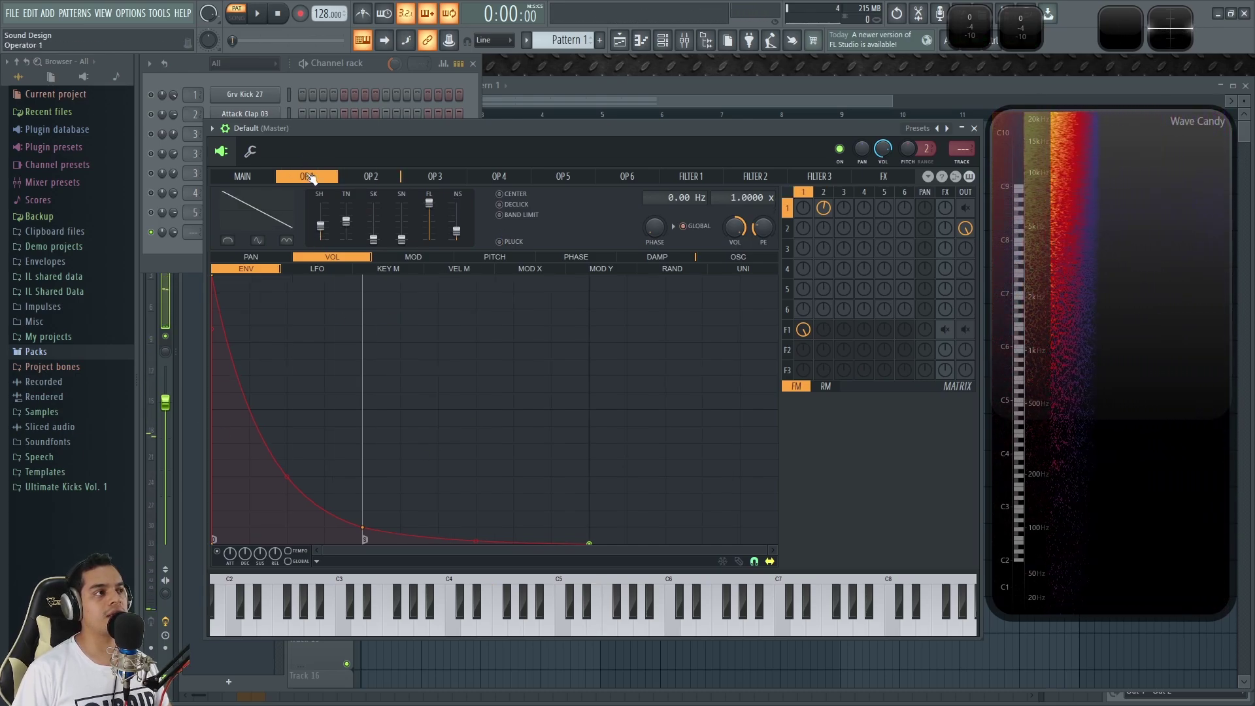
{"action": "left_click", "coordinate": [379, 178]}
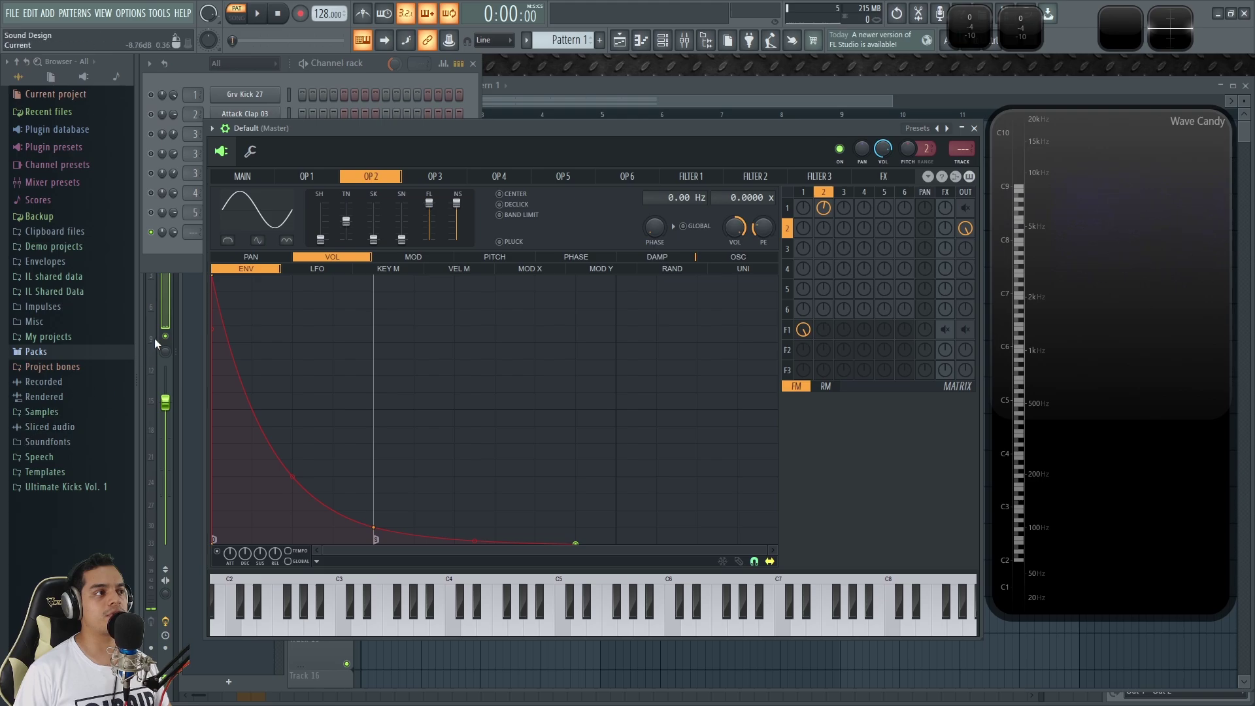
{"action": "key", "text": "c"}
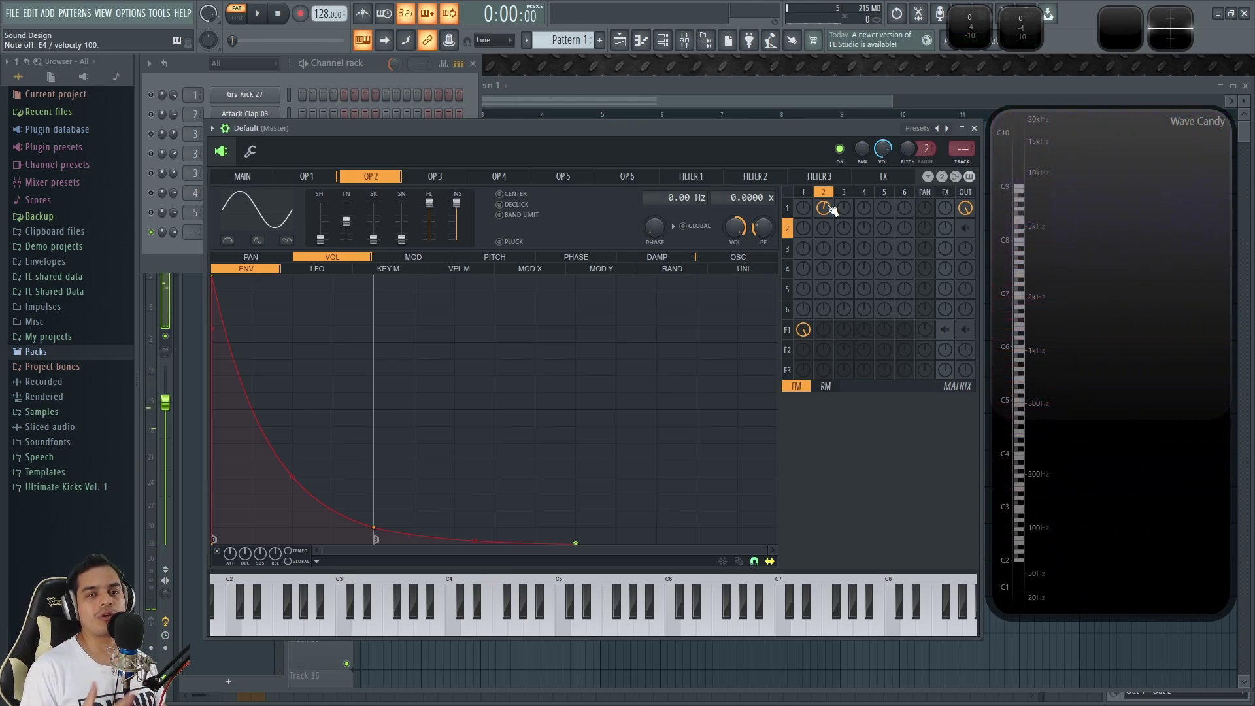
{"action": "left_click_drag", "start_coordinate": [567, 127], "coordinate": [555, 133]}
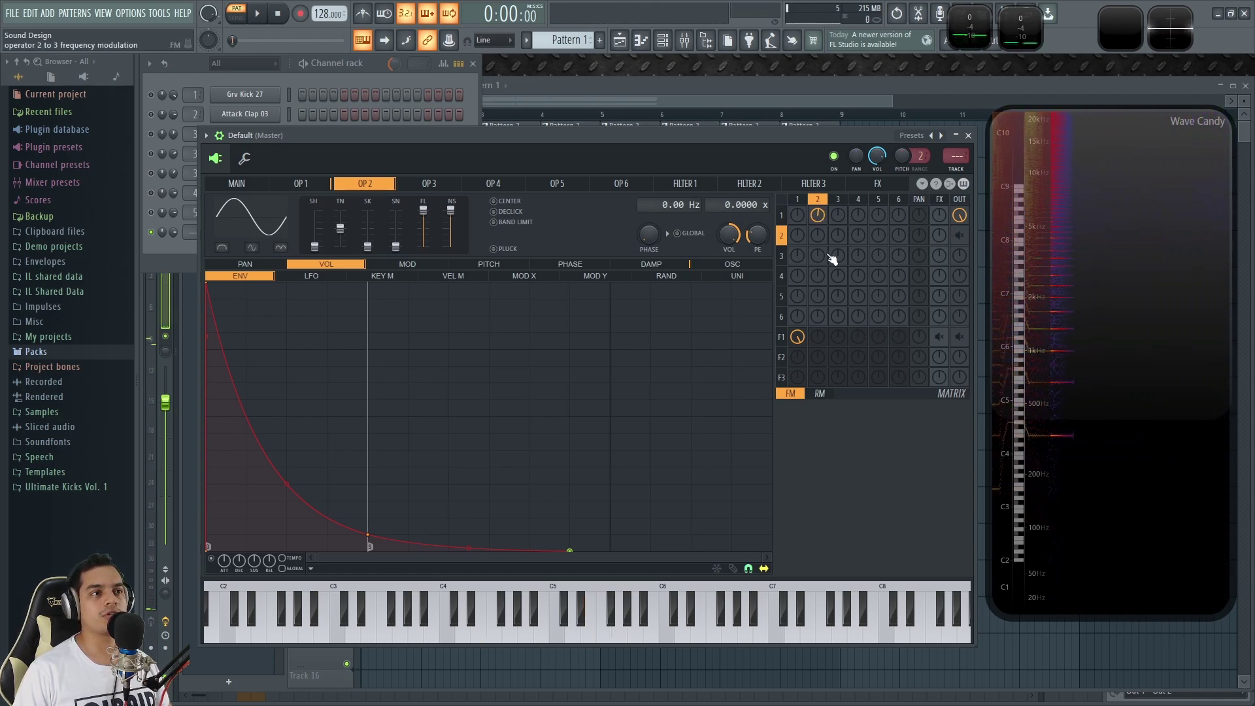
Send filter 1 to the output at 100% and remove operator 1's direct output in the matrix.
{"action": "left_click", "coordinate": [706, 185]}
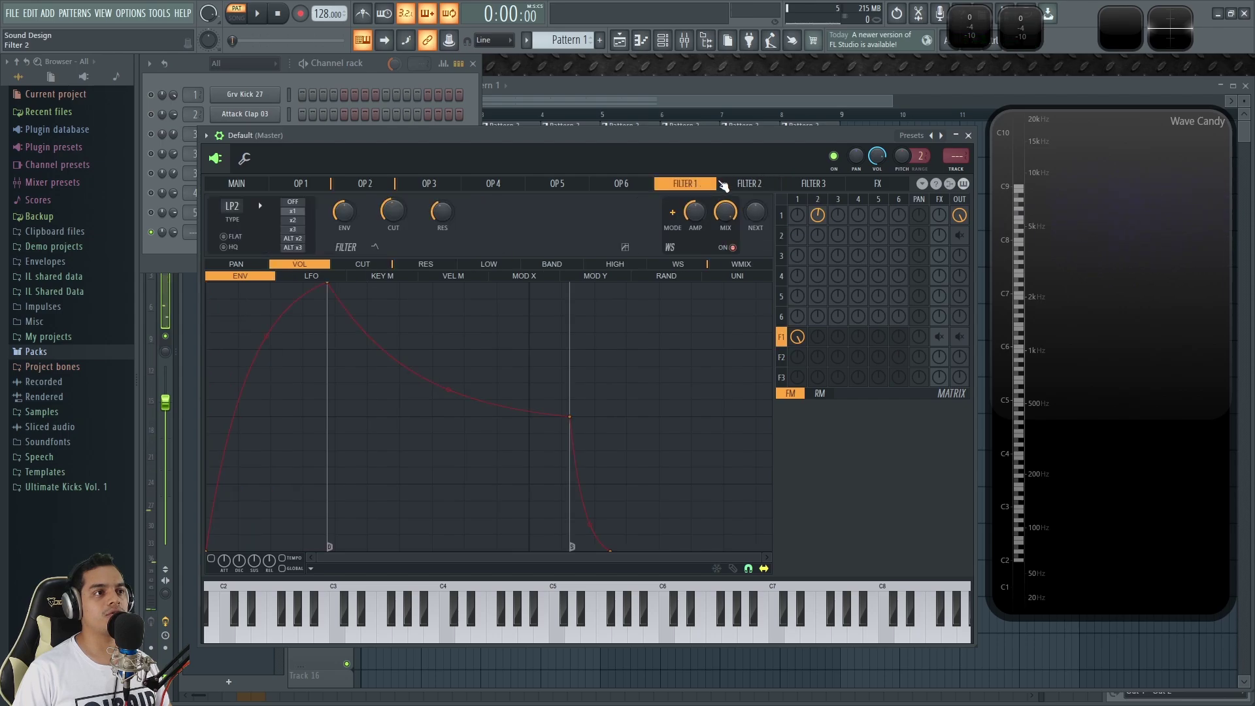
{"action": "left_click", "coordinate": [958, 336]}
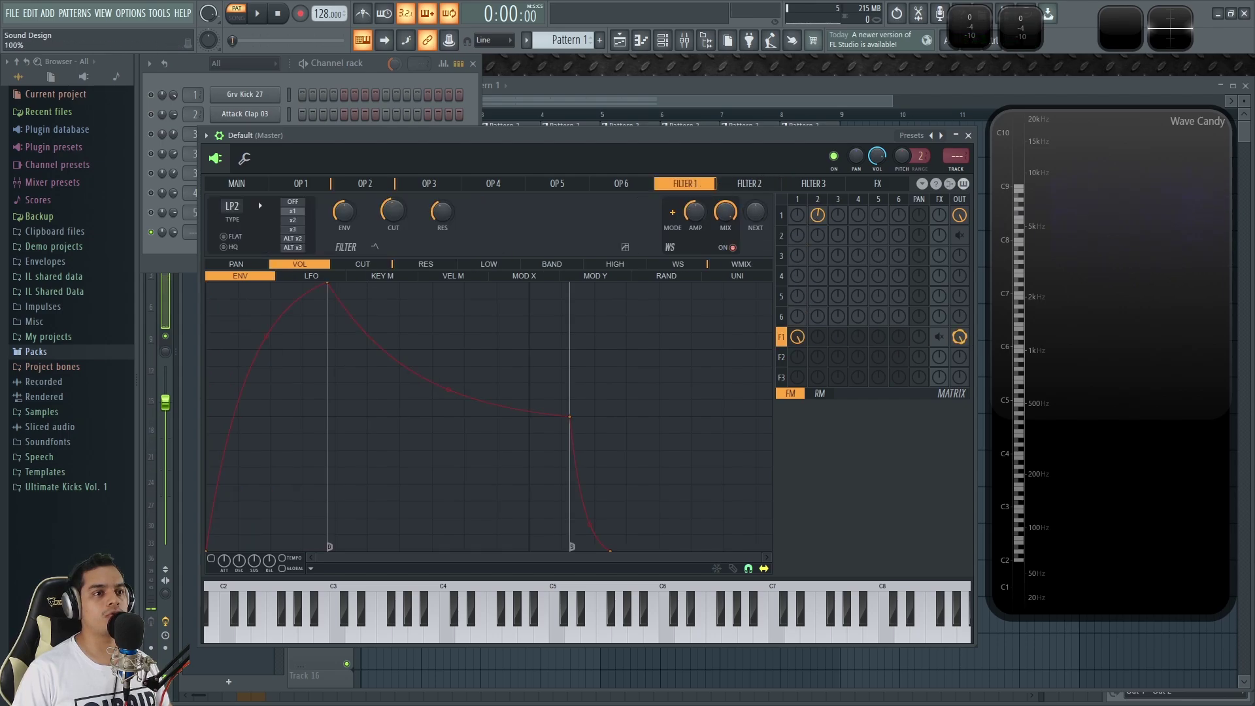
{"action": "left_click_drag", "start_coordinate": [958, 216], "coordinate": [966, 230]}
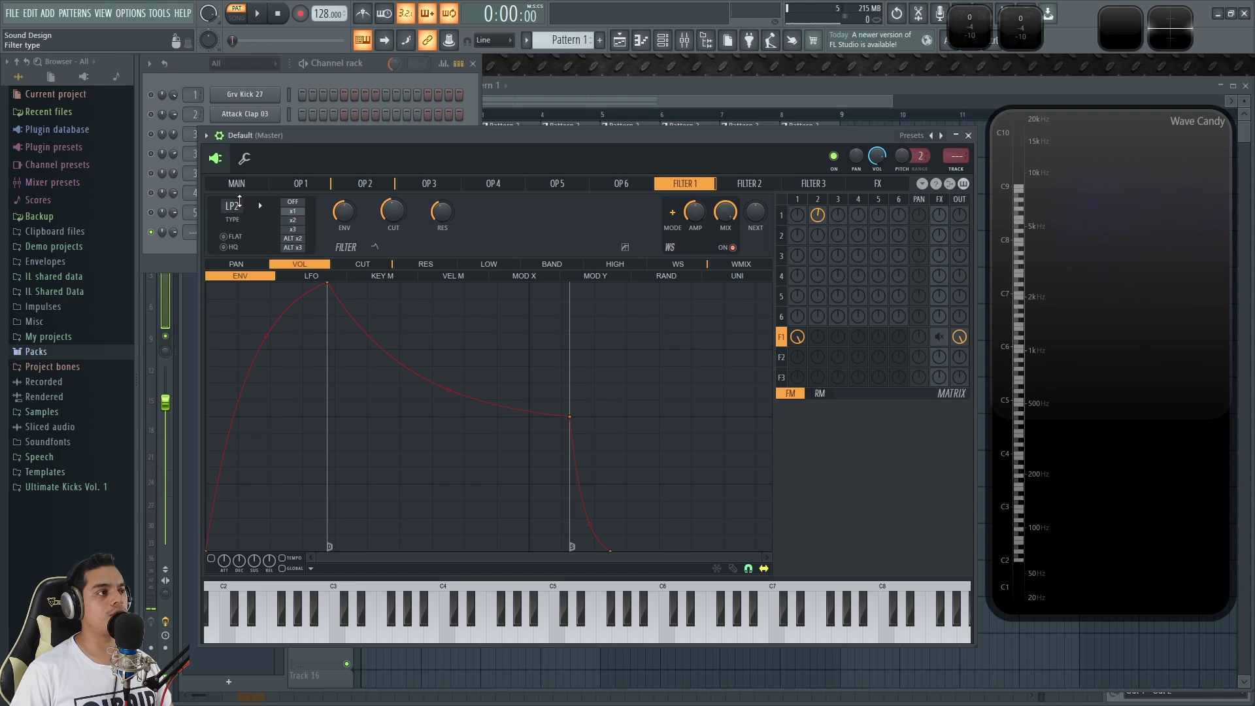
Show filter 1's cutoff envelope and audition several notes to hear how it shapes the sound.
{"action": "left_click", "coordinate": [364, 264]}
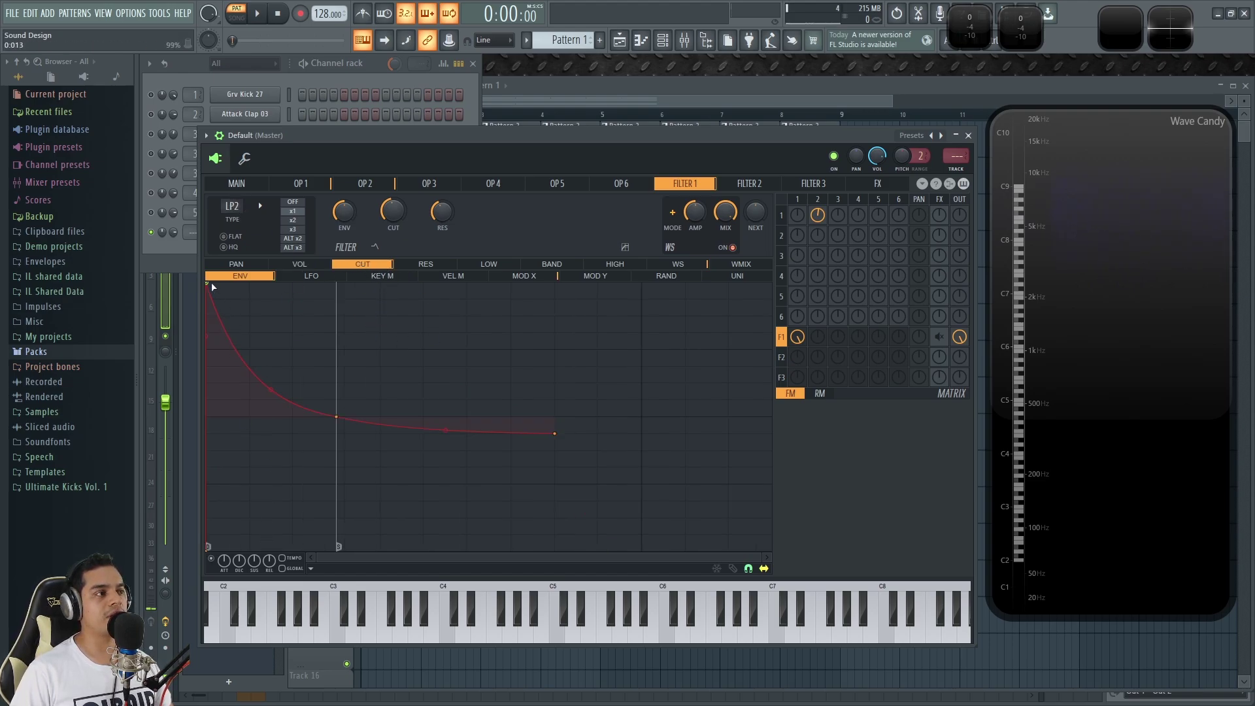
{"action": "key", "text": "c"}
{"action": "key", "text": "t"}
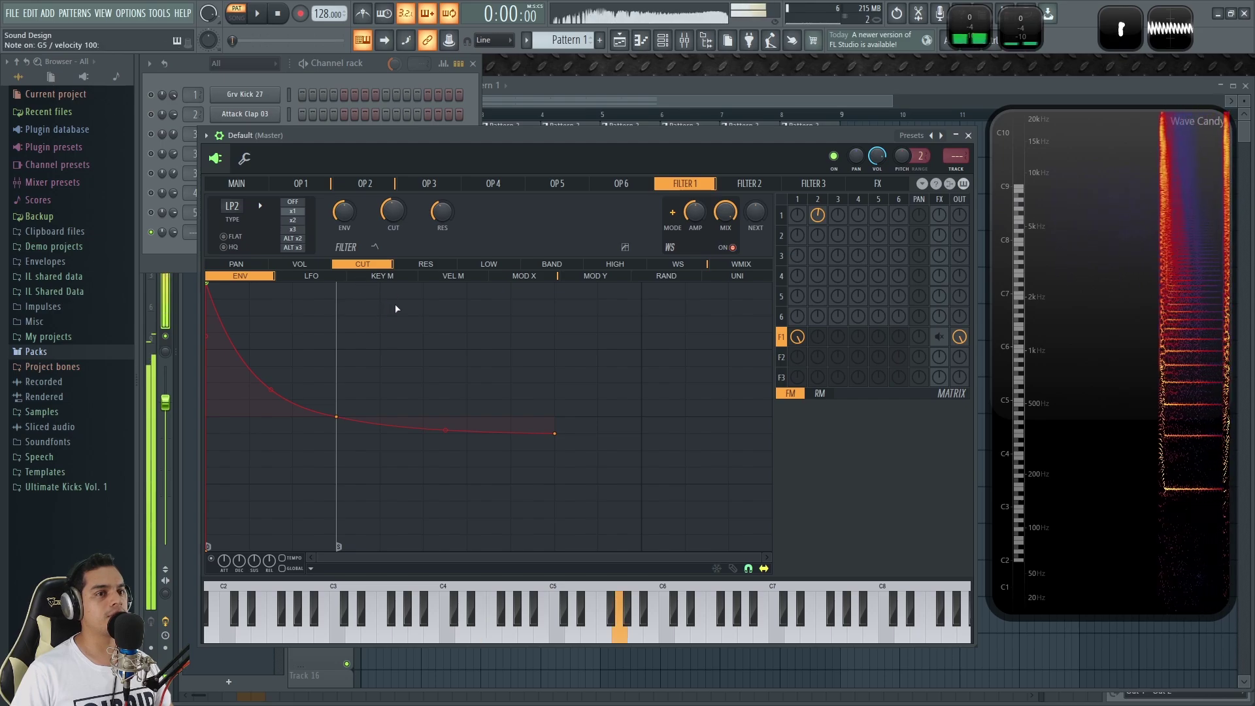
{"action": "key", "text": "e"}
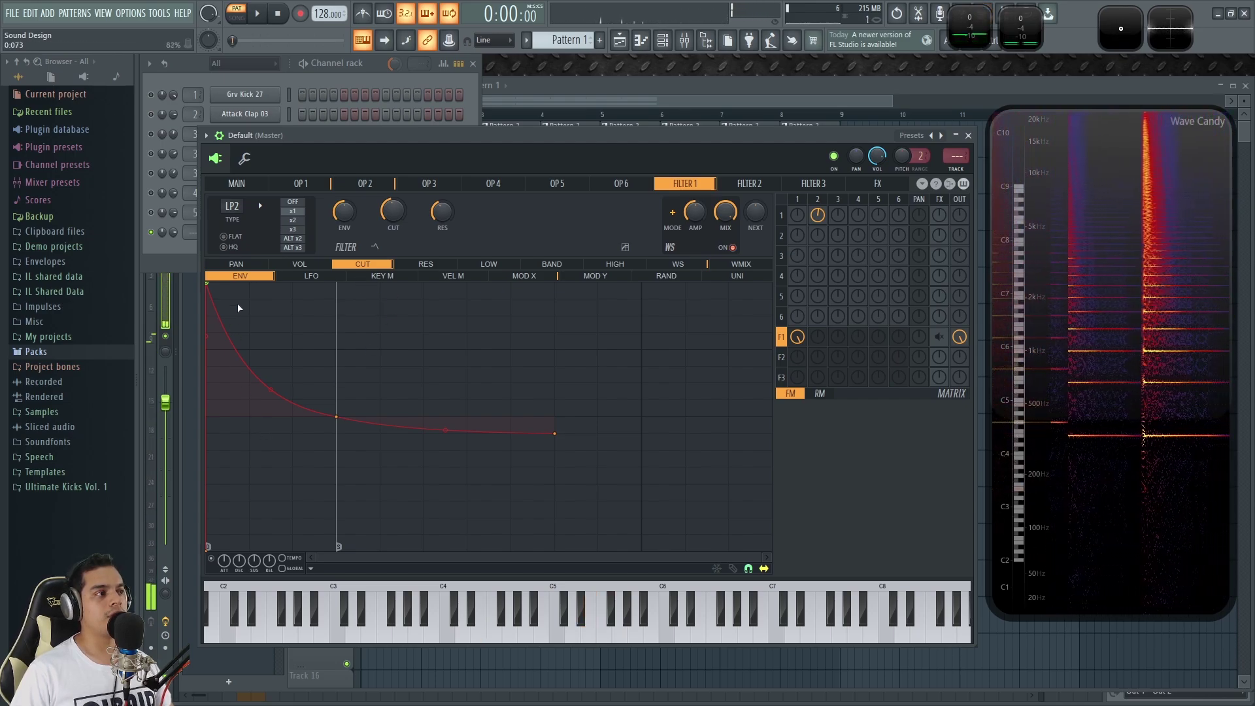
{"action": "key", "text": "e"}
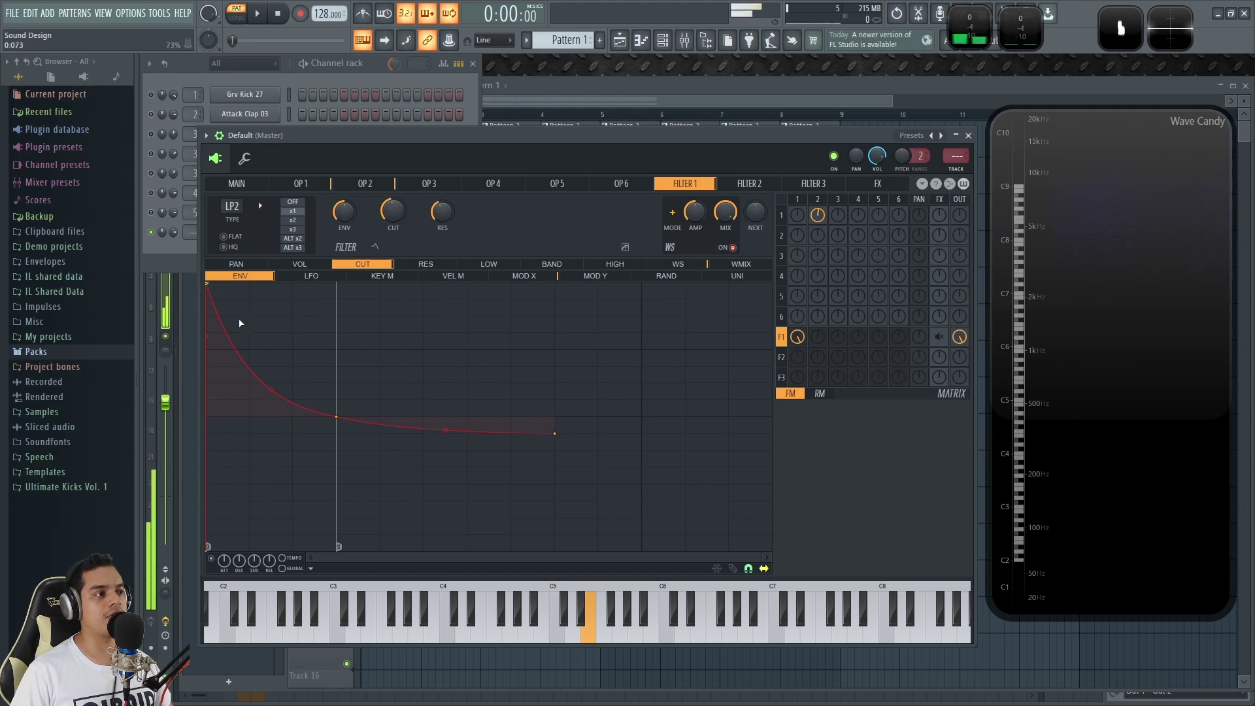
{"action": "key", "text": "e"}
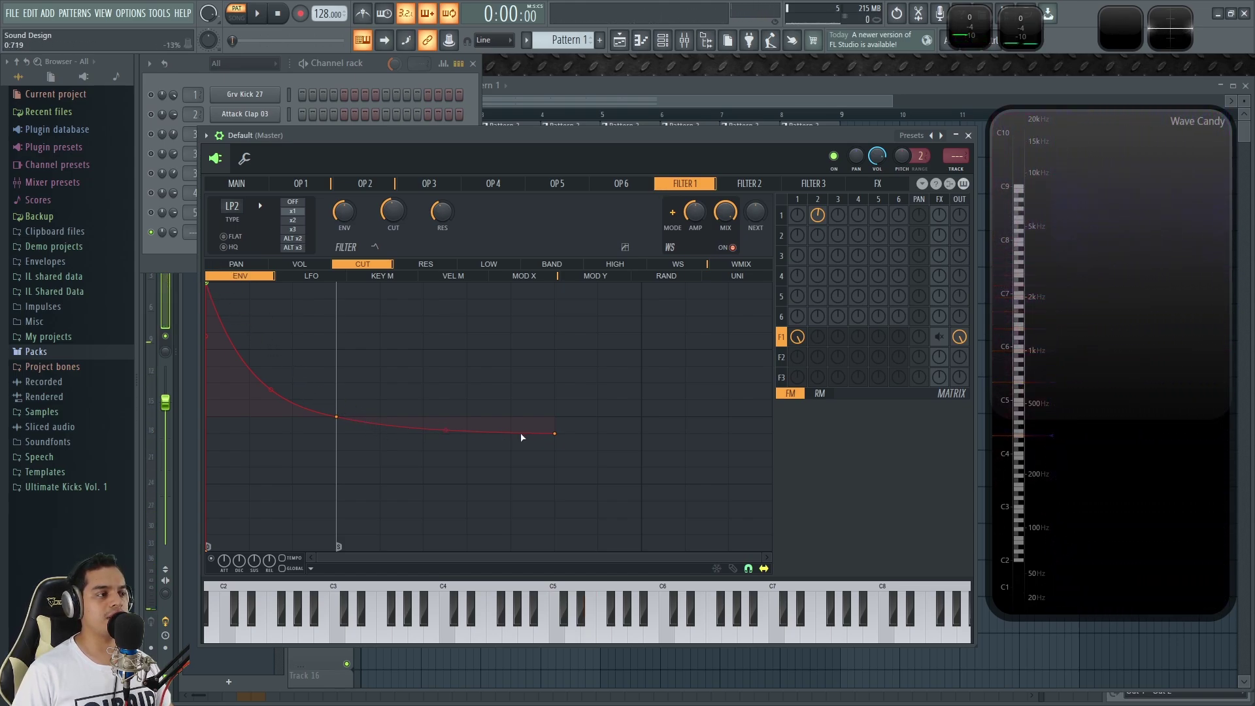
{"action": "key", "text": "t"}
{"action": "key", "text": "w"}
{"action": "key", "text": "c"}
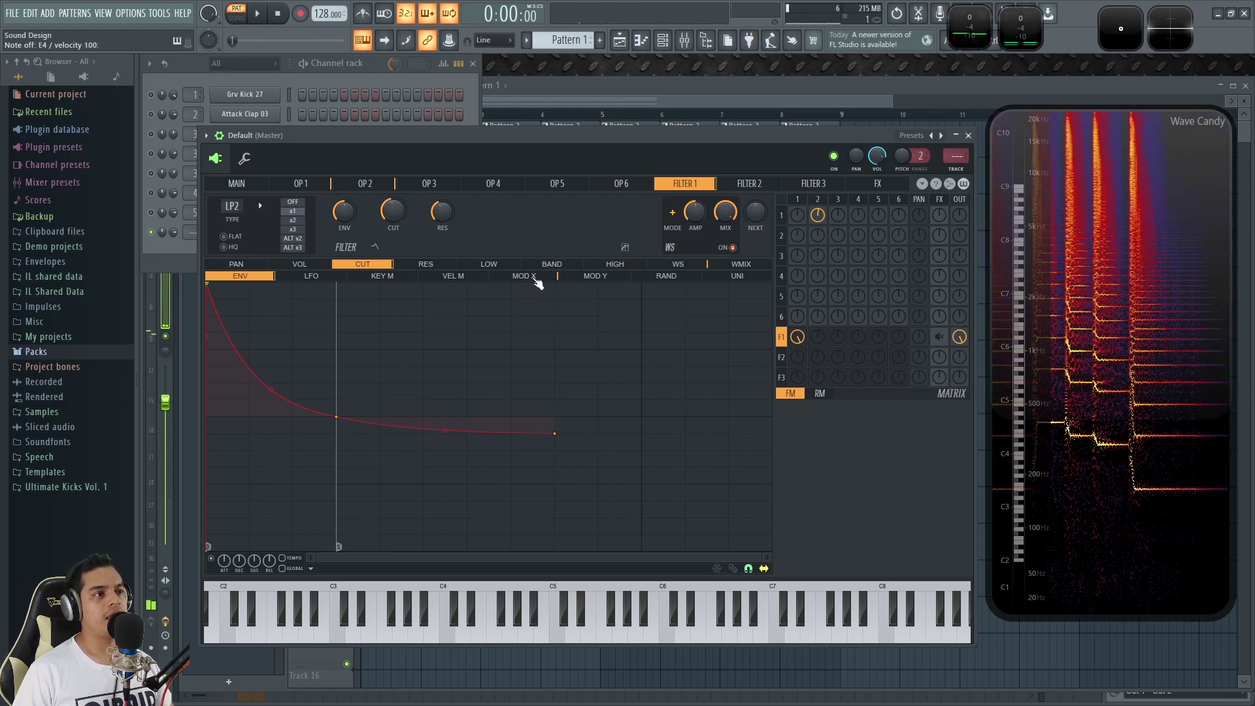
Show filter 1's cutoff mapping for Mod X and raise the main modulation X amount while auditioning notes.
{"action": "left_click", "coordinate": [534, 277]}
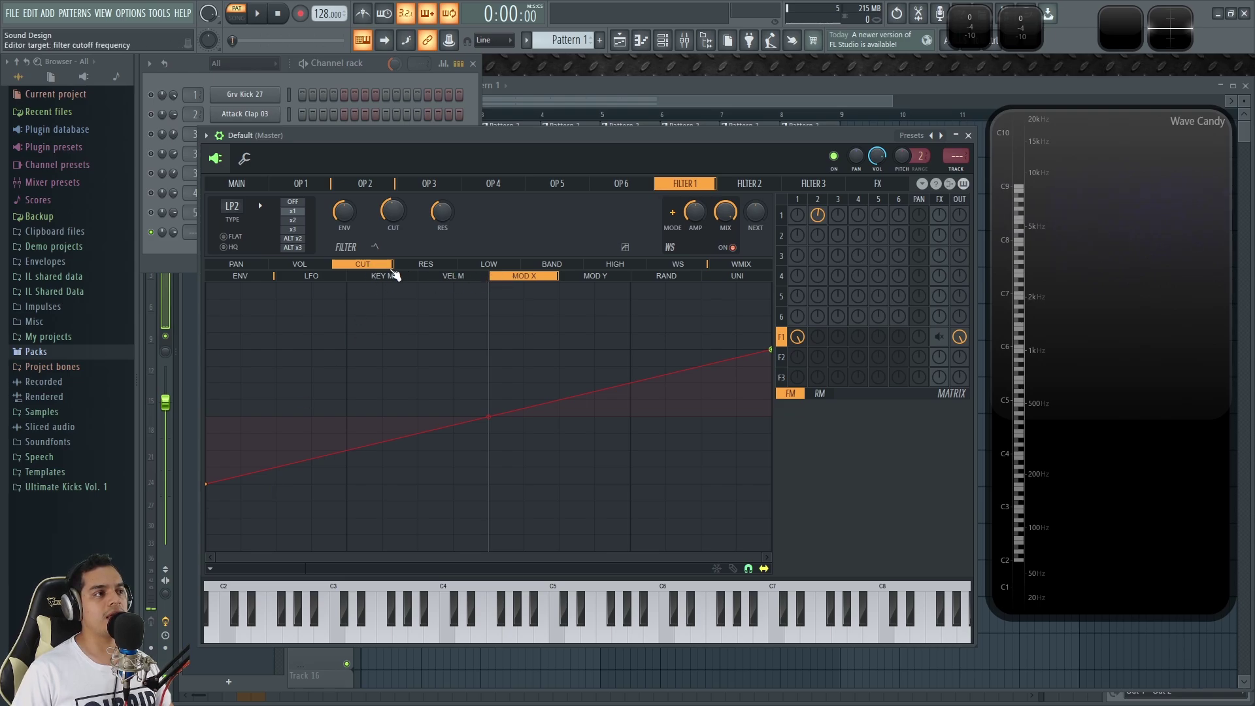
{"action": "left_click", "coordinate": [237, 184]}
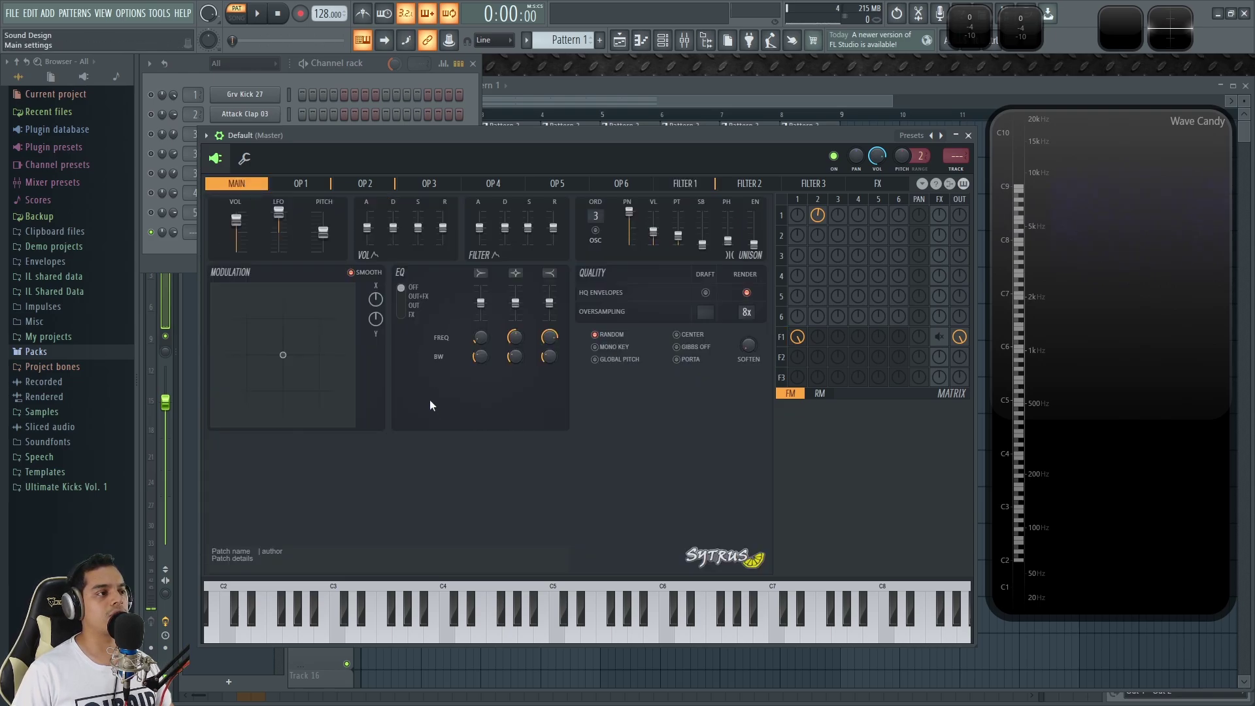
{"action": "mouse_move", "coordinate": [376, 299]}
{"action": "left_mouse_down"}
{"action": "mouse_move", "coordinate": [376, 275]}
{"action": "mouse_move", "coordinate": [377, 320]}
{"action": "mouse_move", "coordinate": [376, 299]}
{"action": "left_mouse_up"}
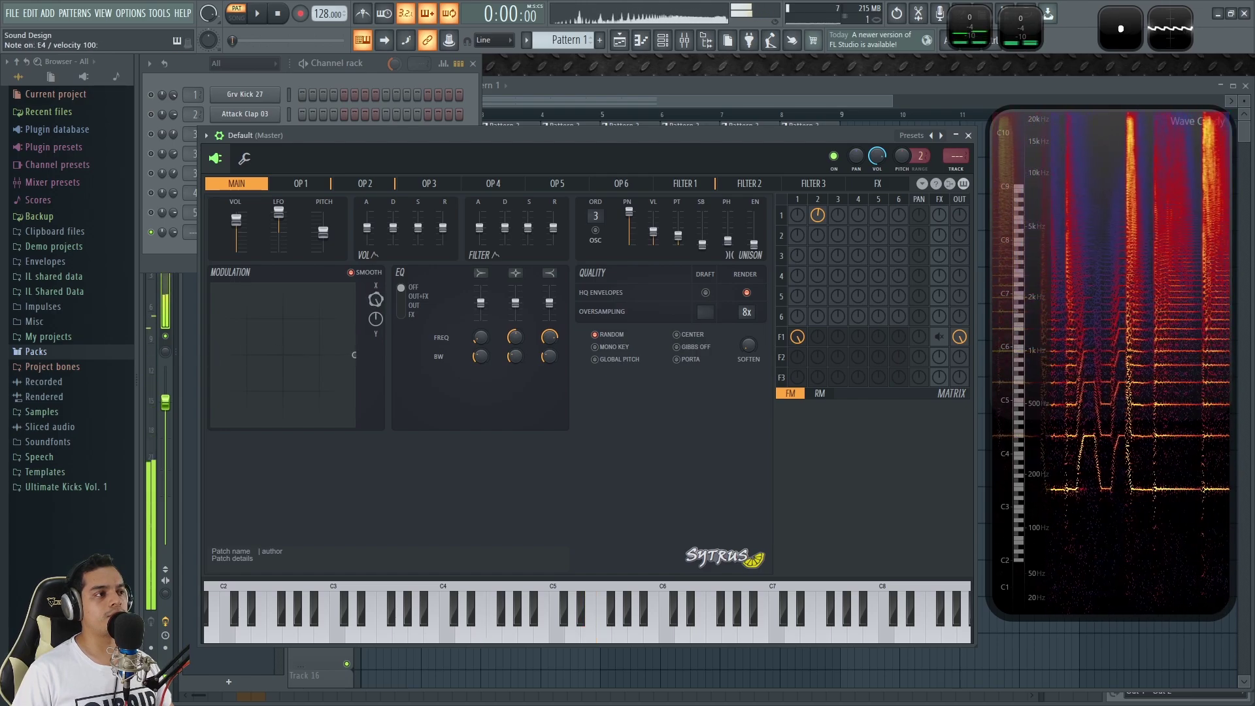
Show filter 1's waveshaper curve and compare the sound with the waveshaper off and on.
{"action": "left_click", "coordinate": [685, 184]}
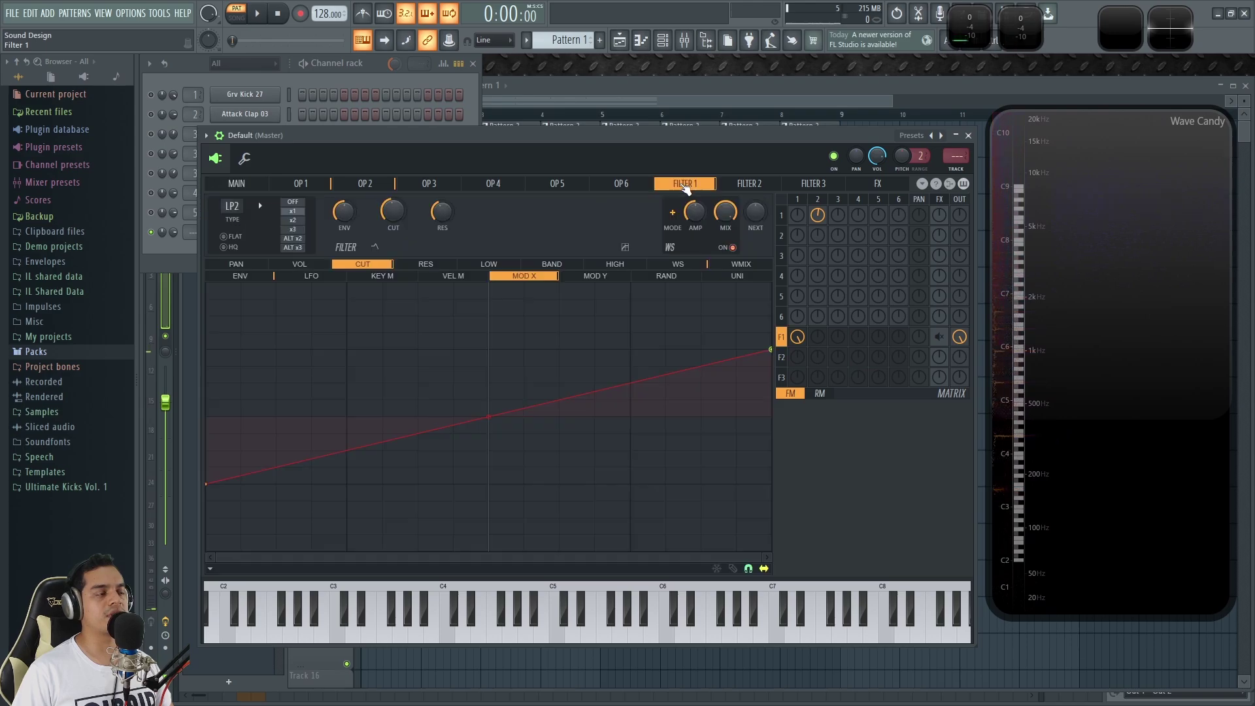
{"action": "left_click", "coordinate": [690, 268]}
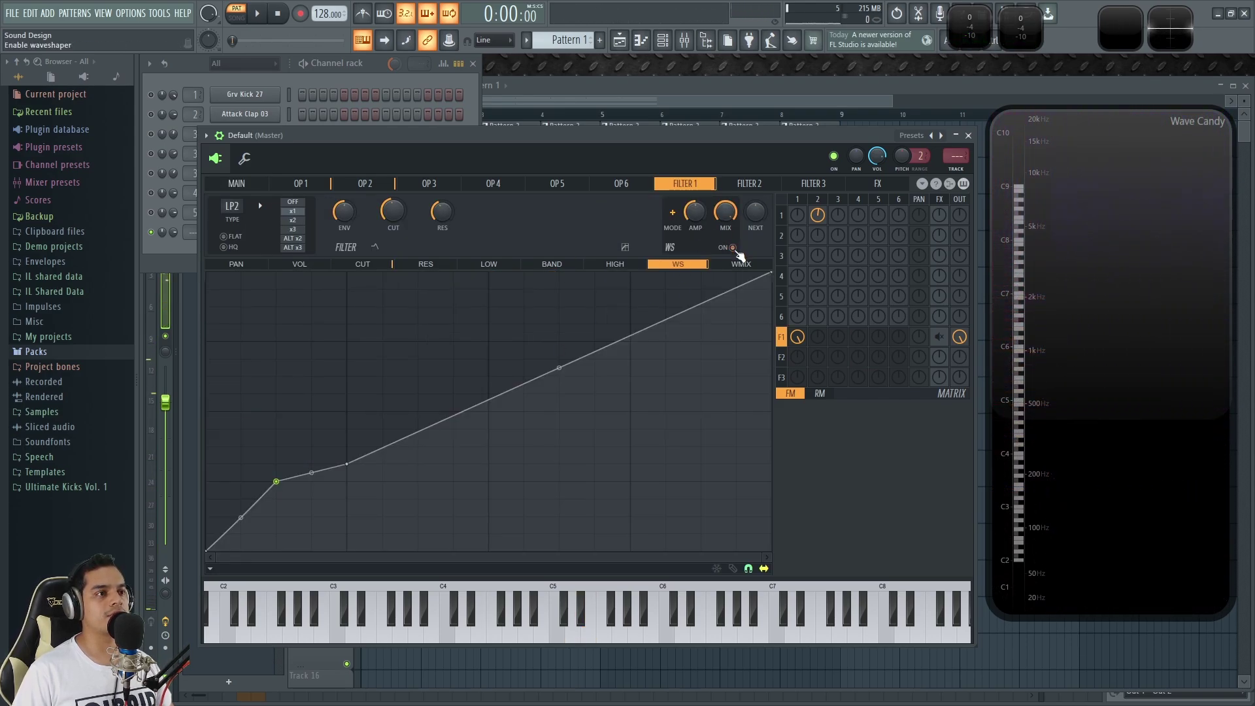
{"action": "left_click", "coordinate": [735, 249]}
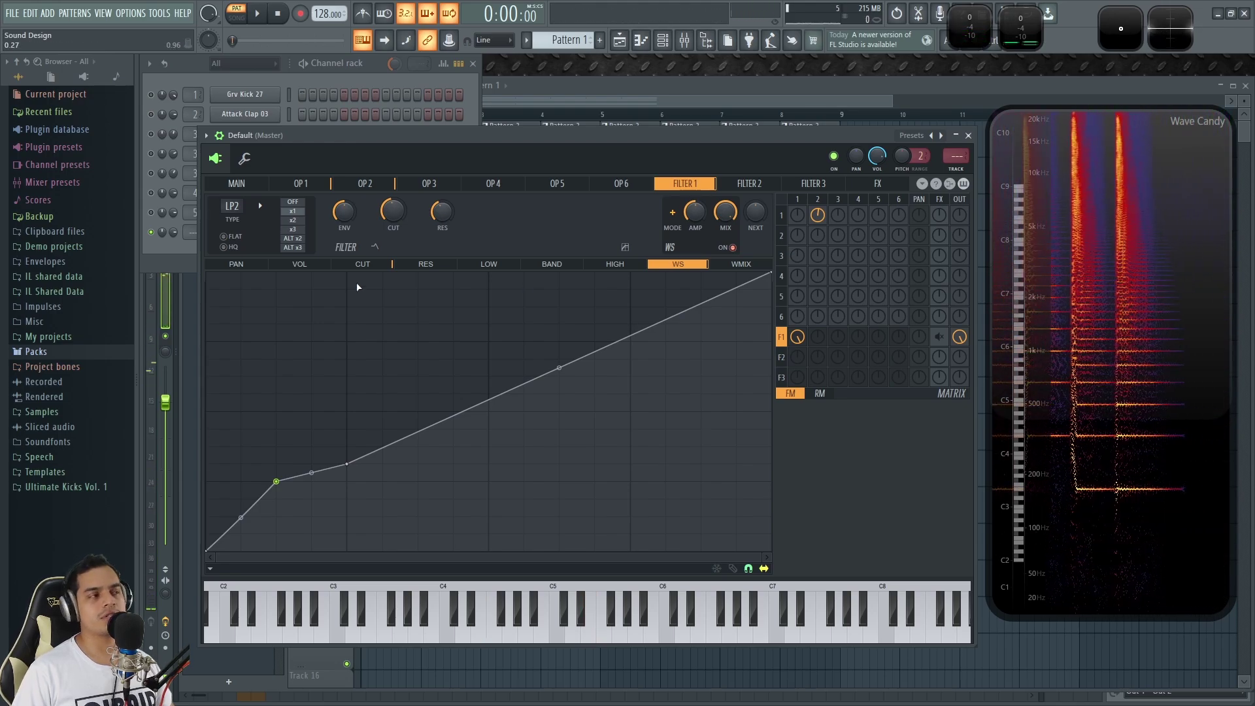
Try delaying the peak of filter 1's cutoff envelope to 0.100, audition it and return the point to the start.
{"action": "left_click", "coordinate": [364, 264]}
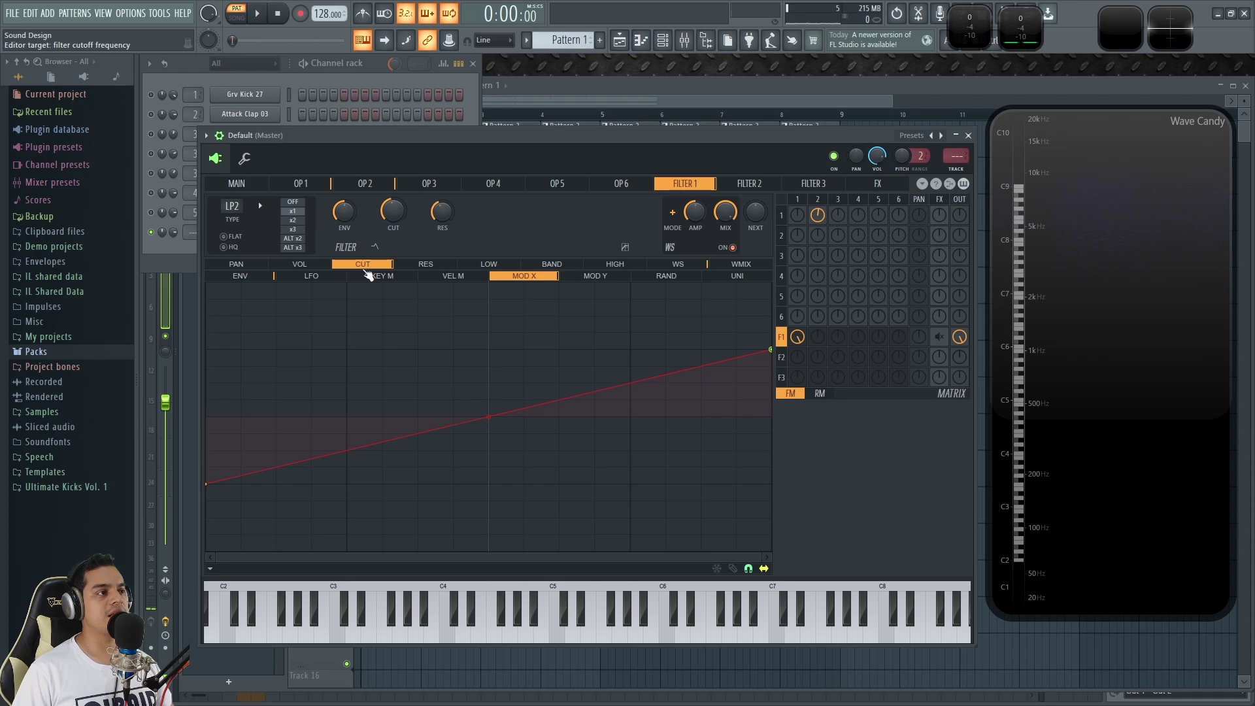
{"action": "left_click", "coordinate": [241, 277]}
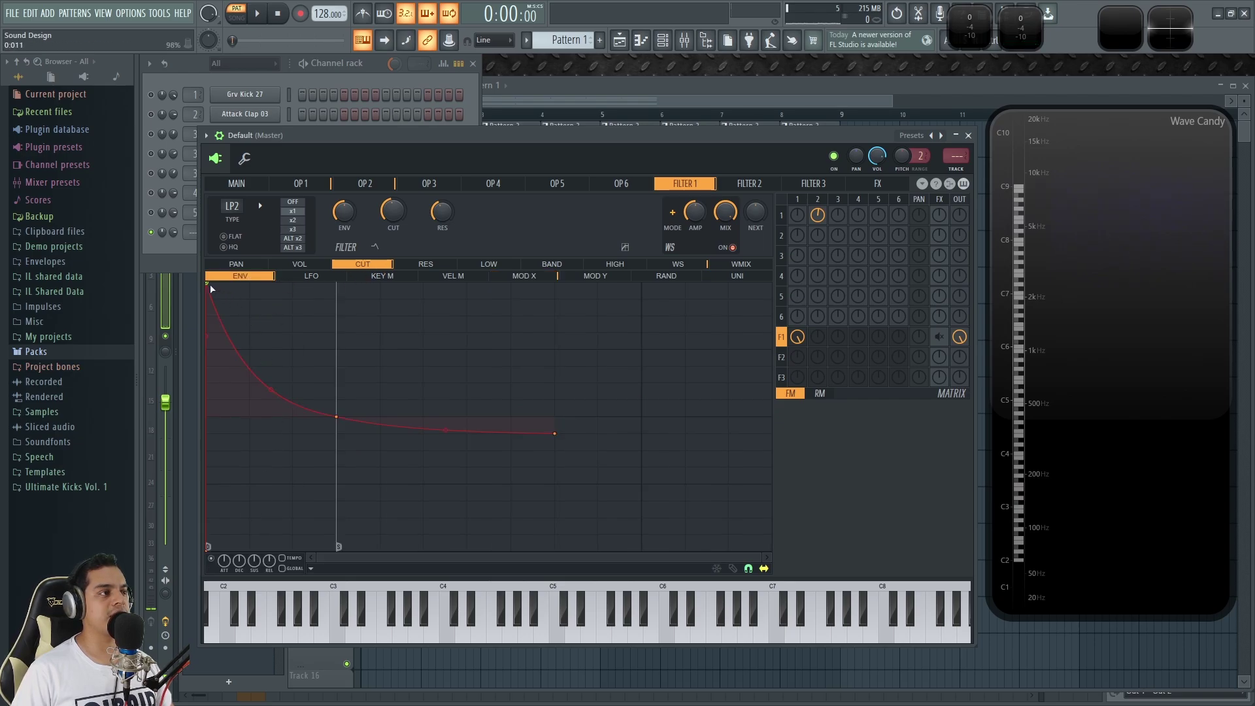
{"action": "left_click_drag", "start_coordinate": [209, 285], "coordinate": [249, 282]}
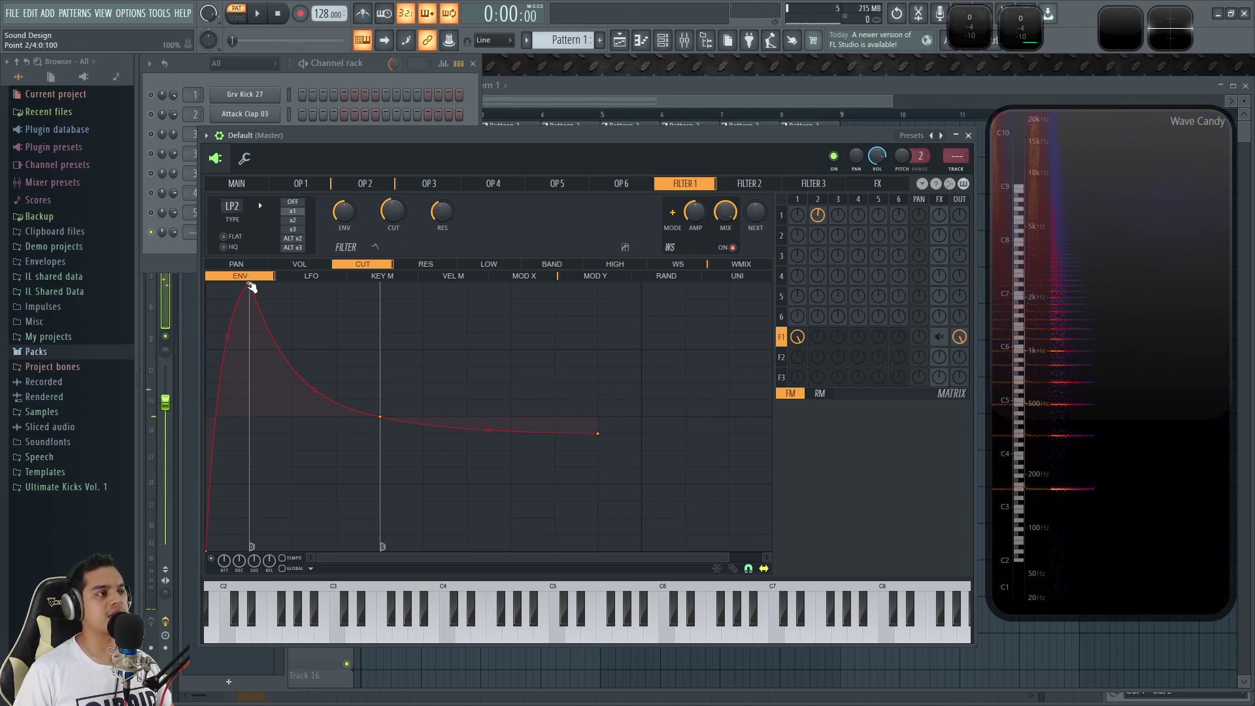
{"action": "left_click_drag", "start_coordinate": [249, 281], "coordinate": [207, 284]}
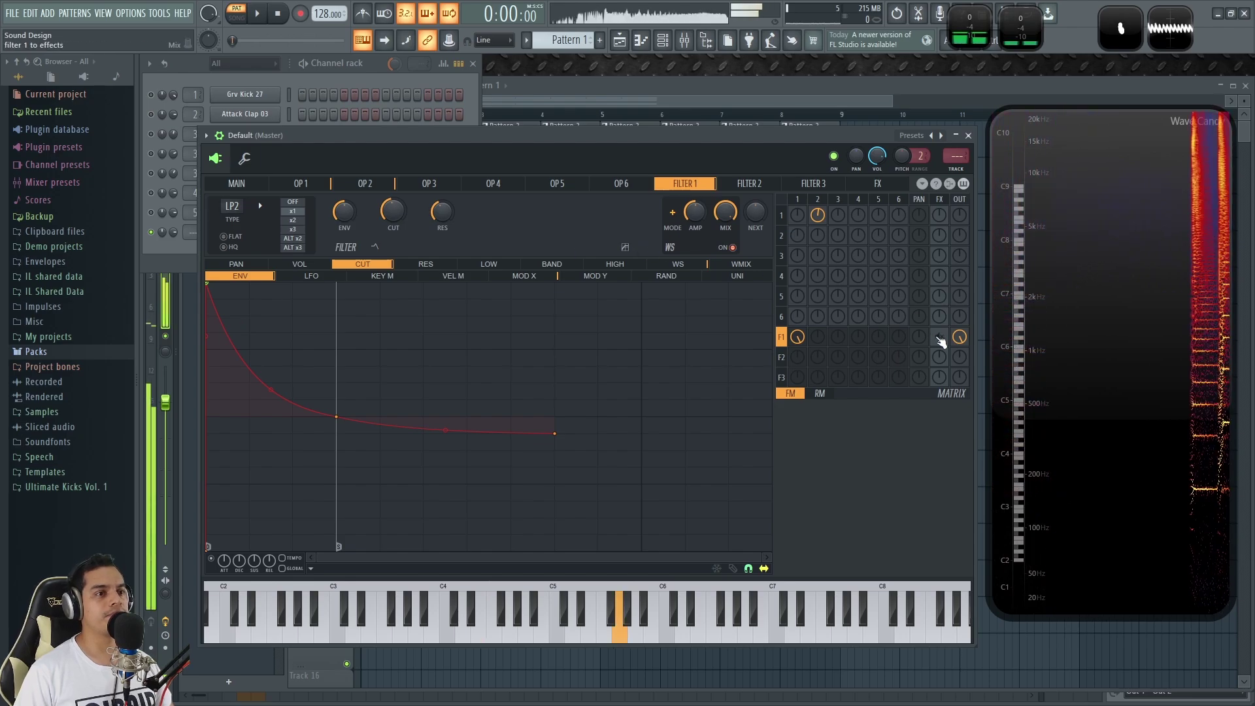
Send filter 1 to the effects section and lower the chorus volume on the effects page.
{"action": "left_click", "coordinate": [891, 186]}
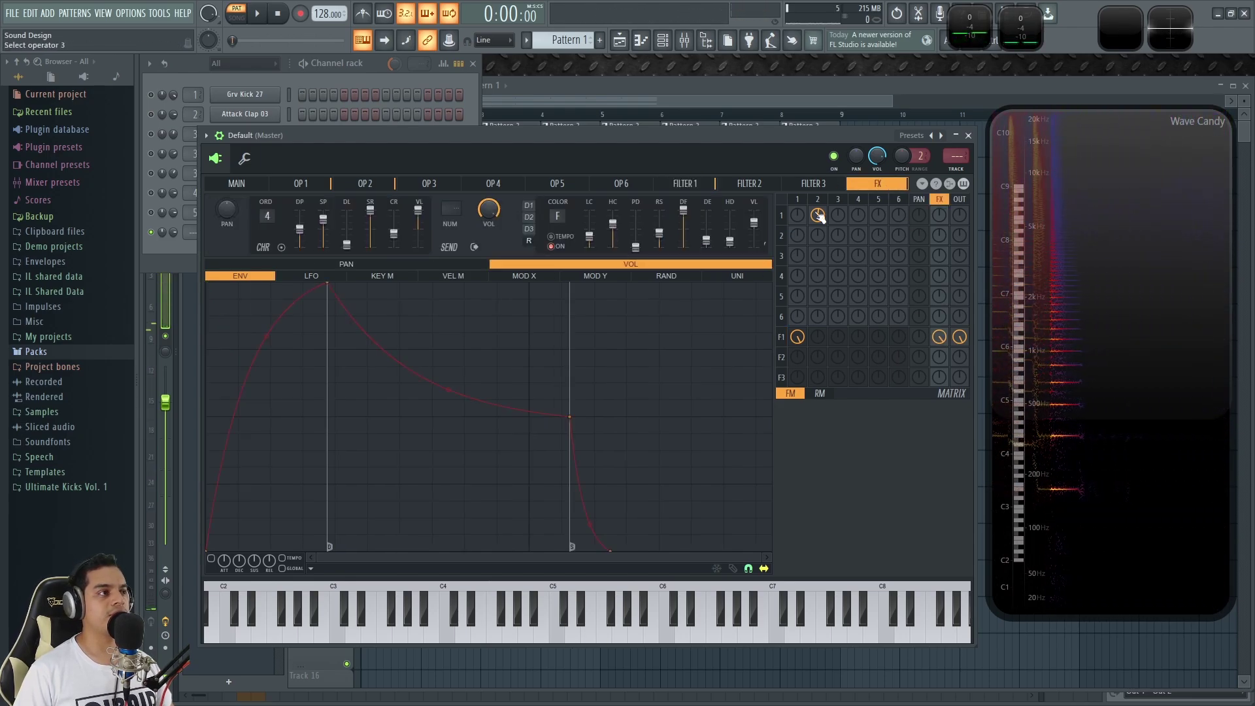
{"action": "left_click_drag", "start_coordinate": [418, 209], "coordinate": [418, 217]}
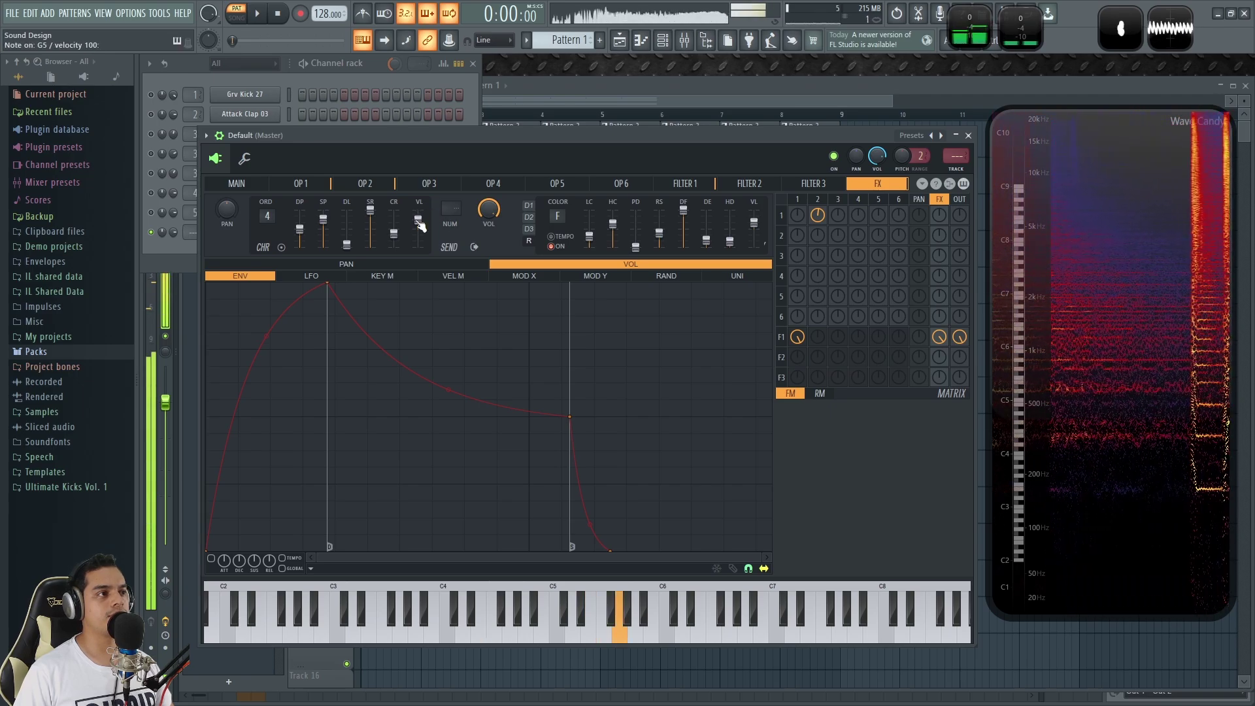
Compare the sound with the reverb effect switched off and on while auditioning notes.
{"action": "left_click", "coordinate": [551, 236]}
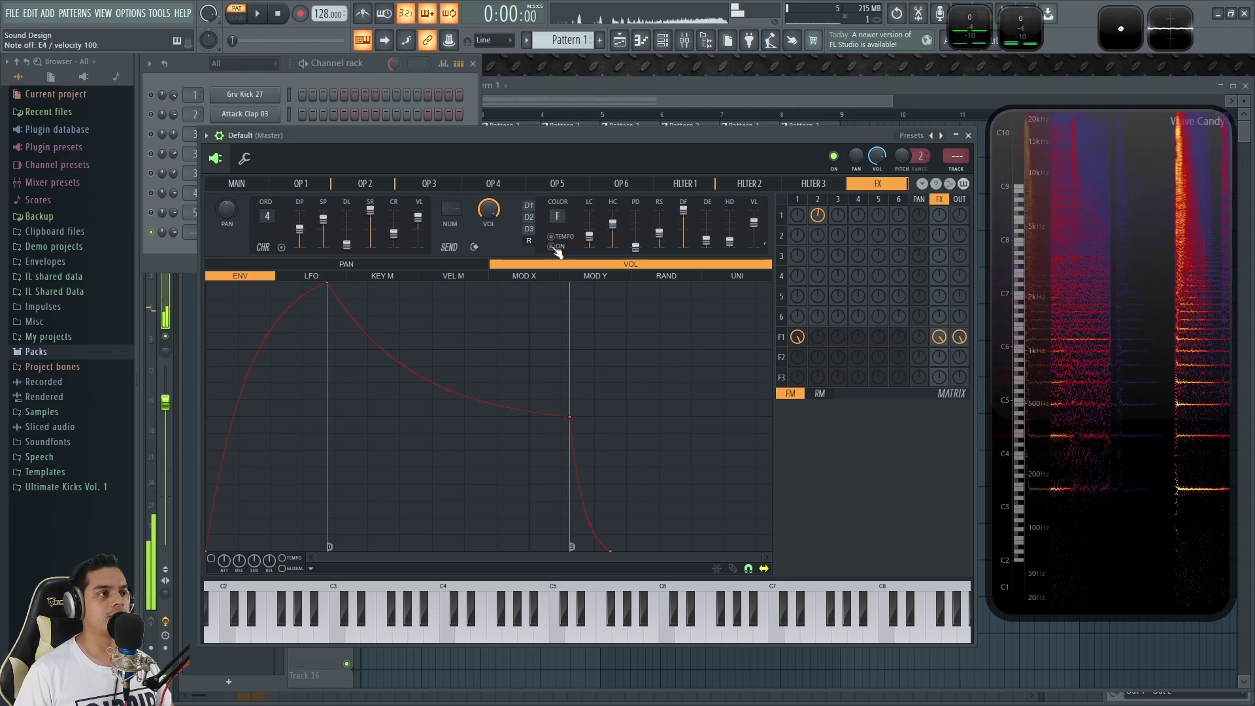
{"action": "left_click", "coordinate": [551, 236]}
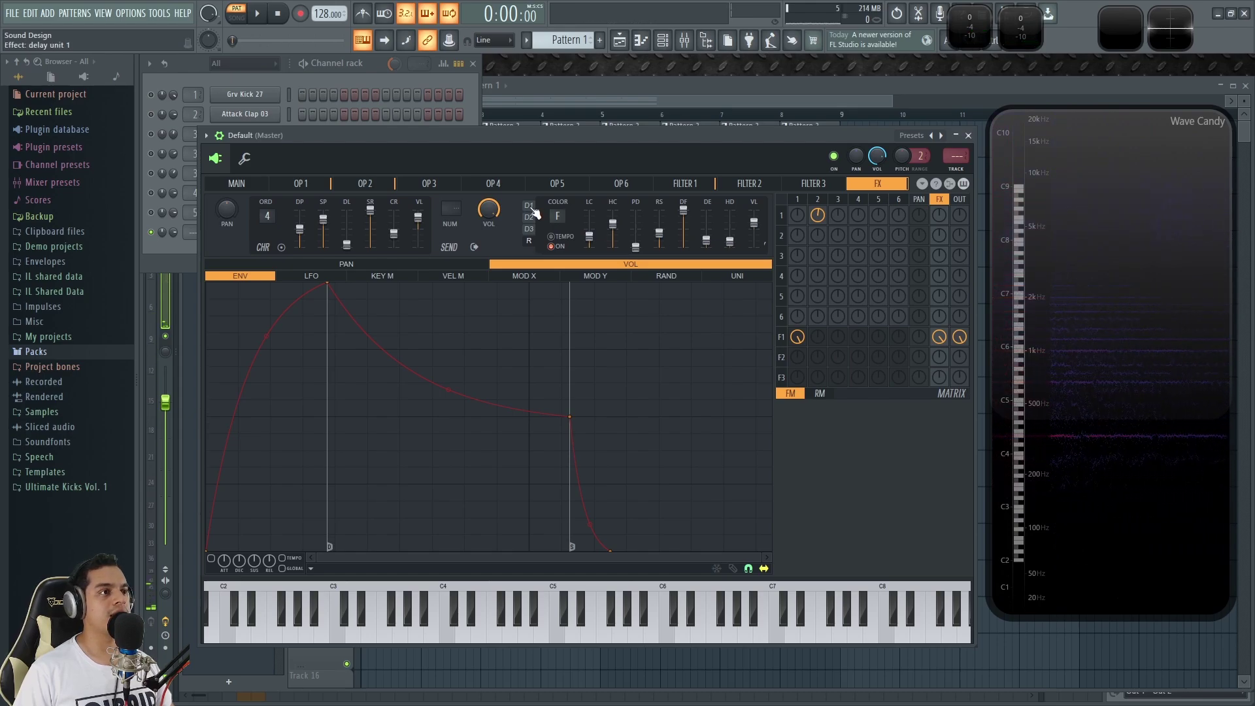
Show the settings of delay unit 1 on the effects page, audition the sound with notes and return to the reverb.
{"action": "left_click", "coordinate": [531, 207]}
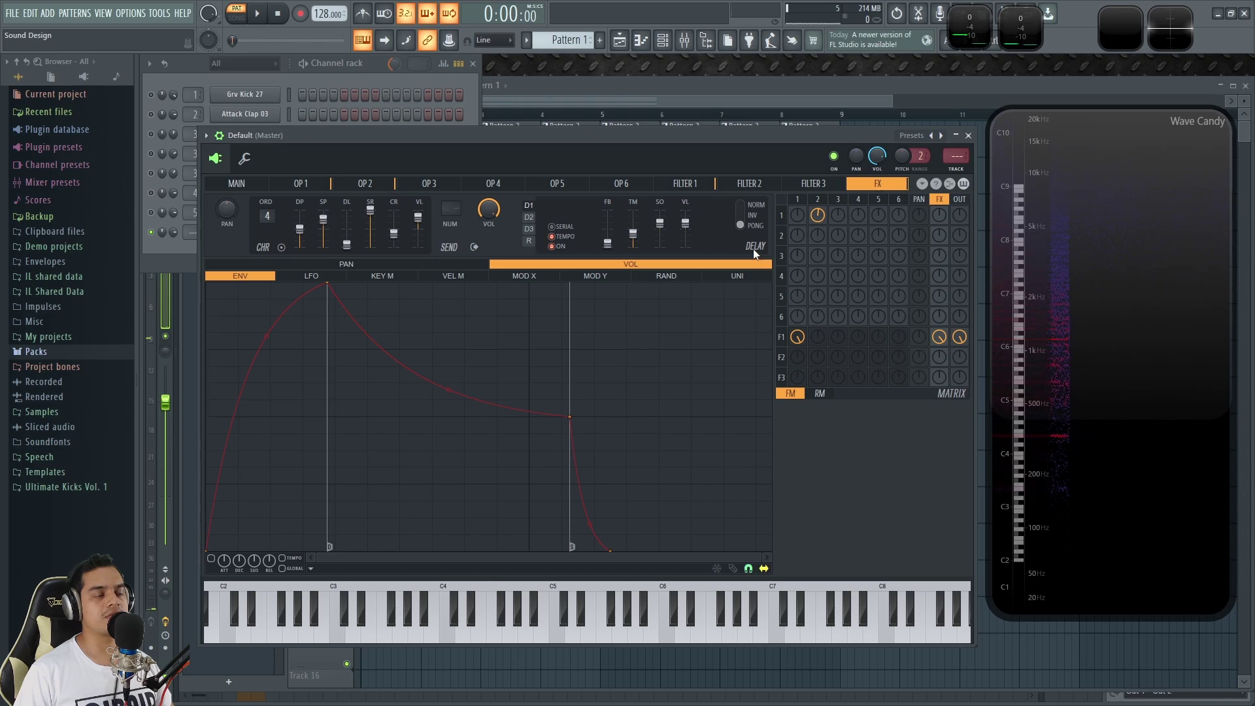
{"action": "mouse_move", "coordinate": [685, 224]}
{"action": "left_mouse_down"}
{"action": "mouse_move", "coordinate": [685, 208]}
{"action": "mouse_move", "coordinate": [685, 224]}
{"action": "left_mouse_up"}
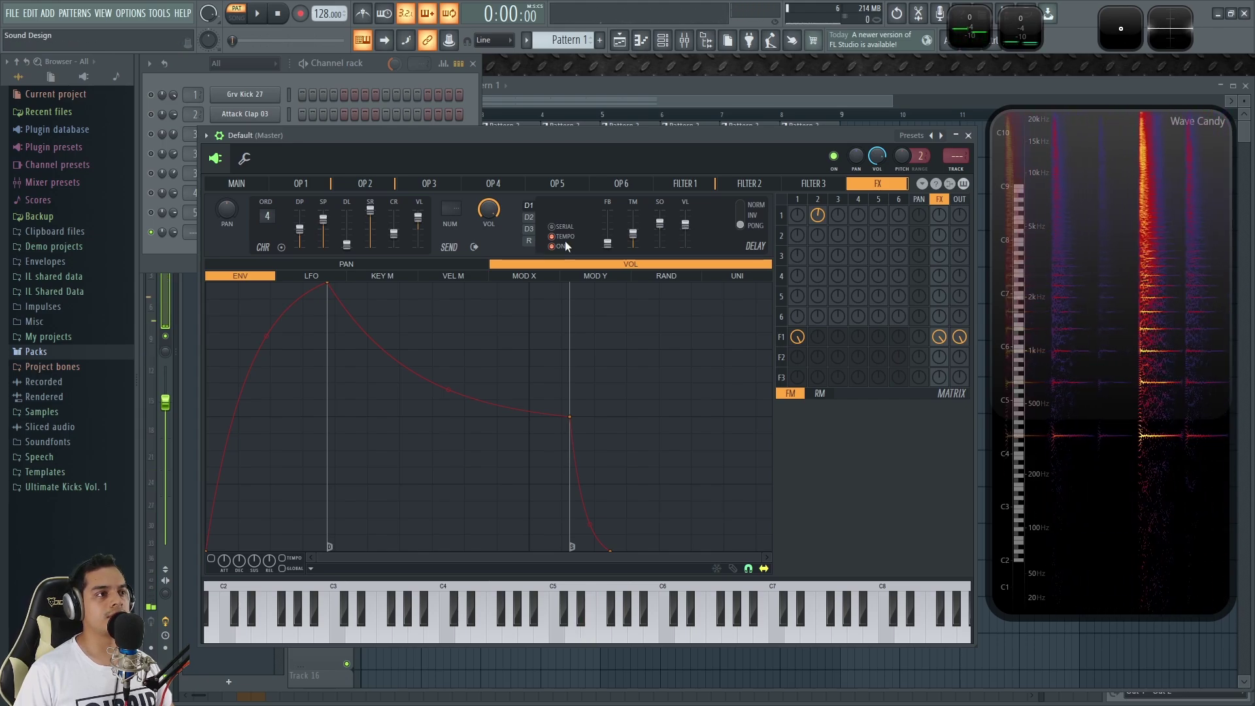
{"action": "left_click", "coordinate": [529, 240]}
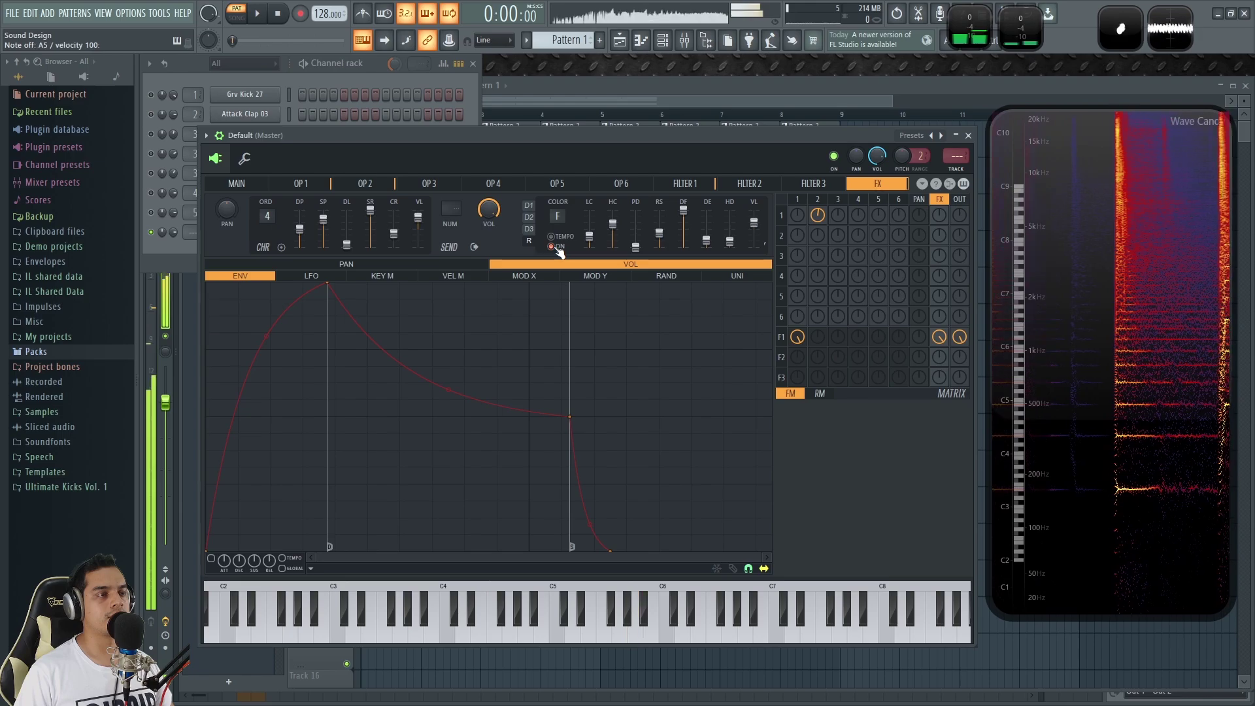
Route the synth to mixer track 6 and inspect that track's Fruity parametric EQ 2 and Fruity Limiter.
{"action": "left_click", "coordinate": [955, 159]}
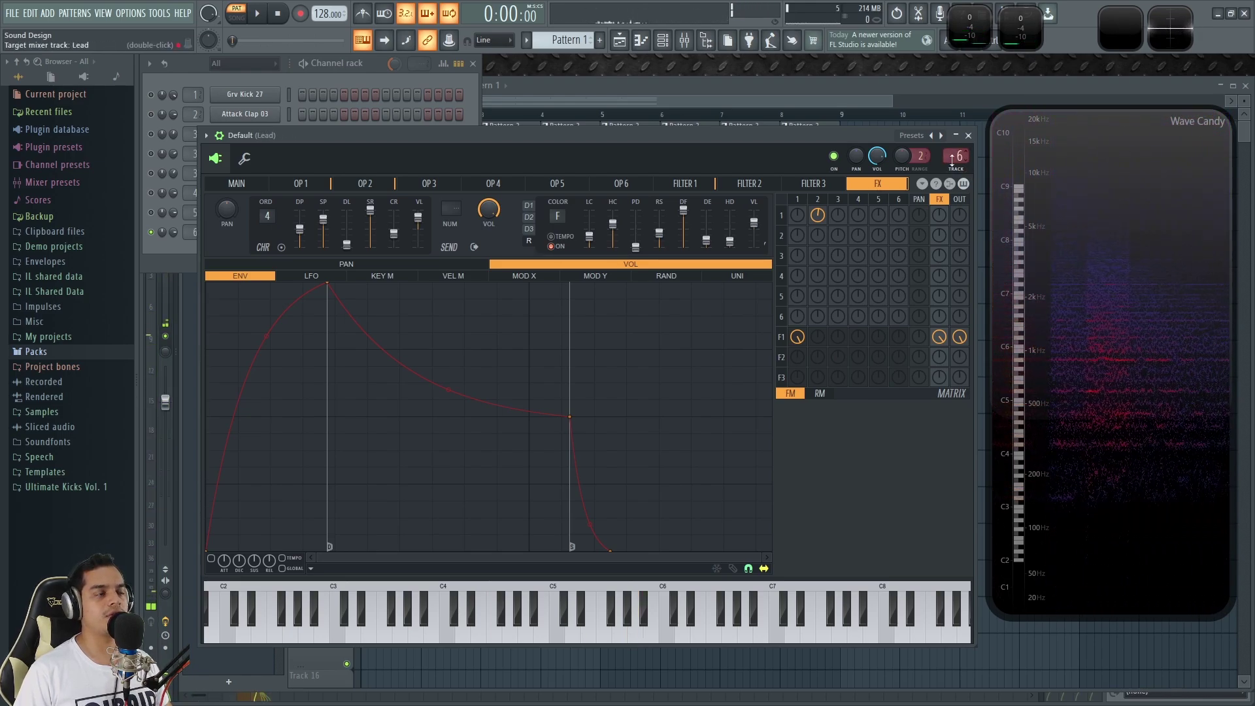
{"action": "double_click", "coordinate": [953, 158]}
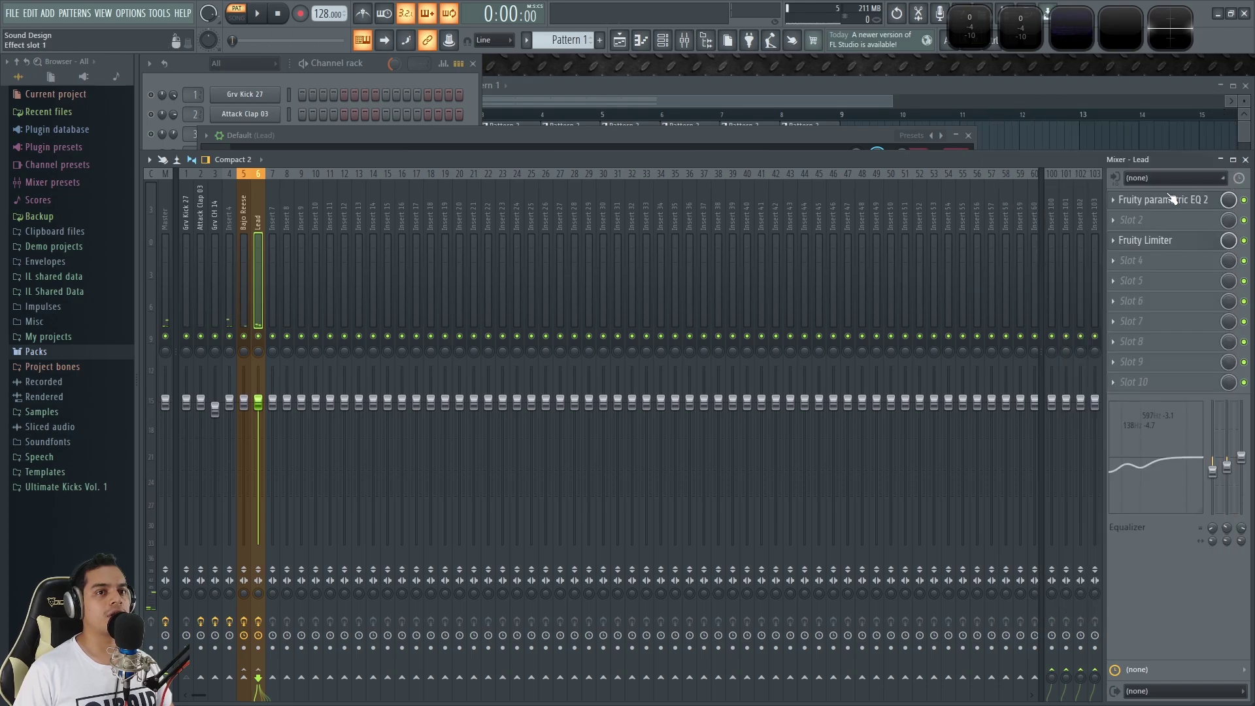
{"action": "left_click", "coordinate": [1174, 198]}
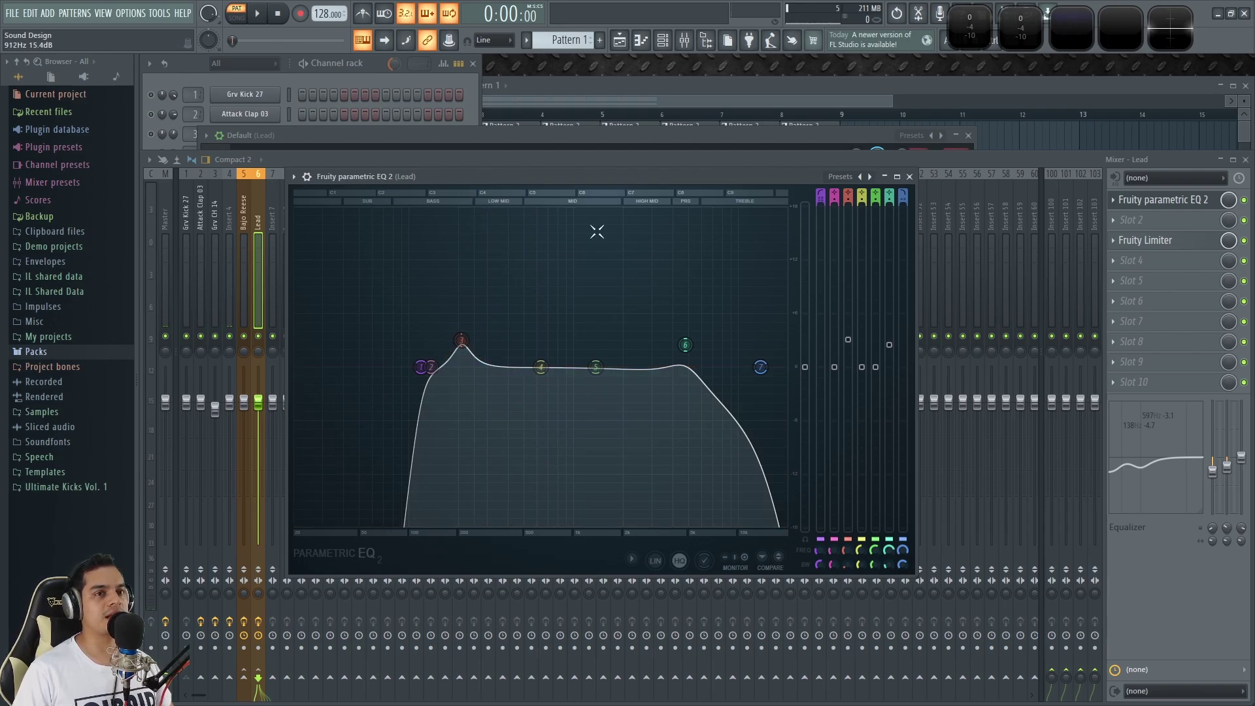
{"action": "left_click", "coordinate": [909, 177]}
{"action": "left_click", "coordinate": [1185, 242]}
{"action": "left_click", "coordinate": [1155, 246]}
Play the pattern and the full arrangement in song mode, watch the Lead track's Fruity Limiter react and stop playback.
{"action": "key", "text": "space"}
{"action": "key", "text": "F6"}
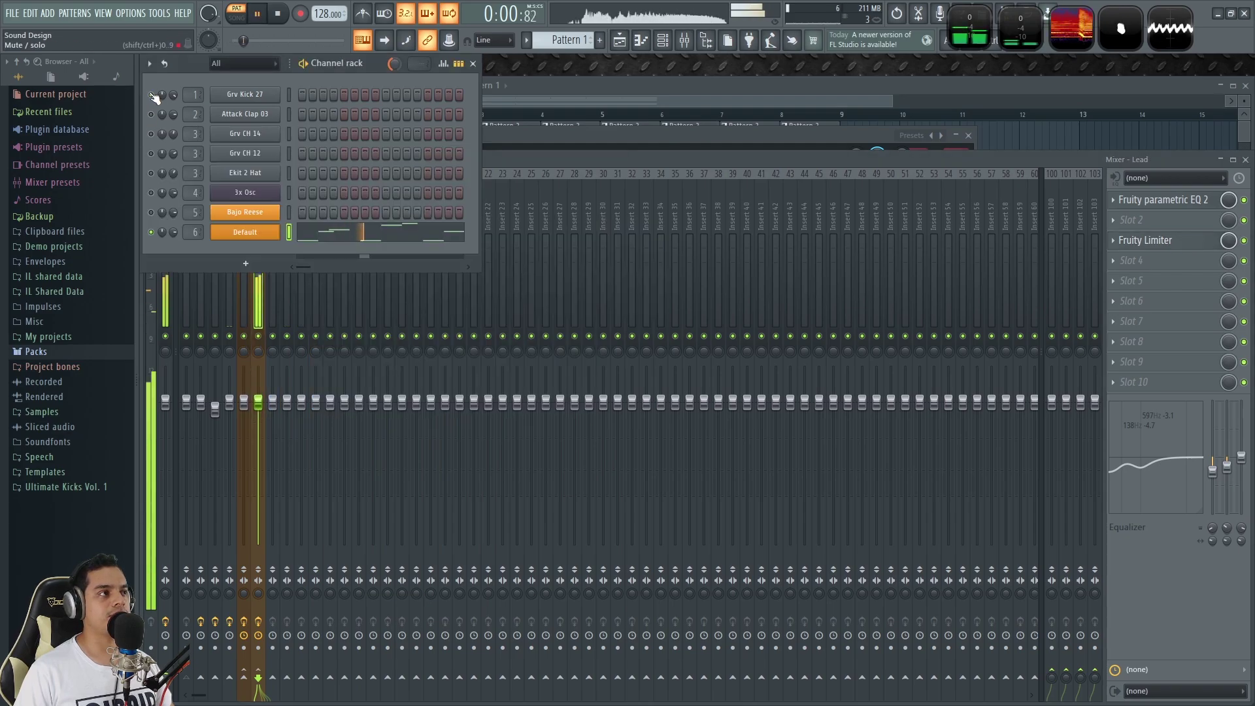
{"action": "left_click", "coordinate": [537, 86]}
{"action": "left_click", "coordinate": [236, 17]}
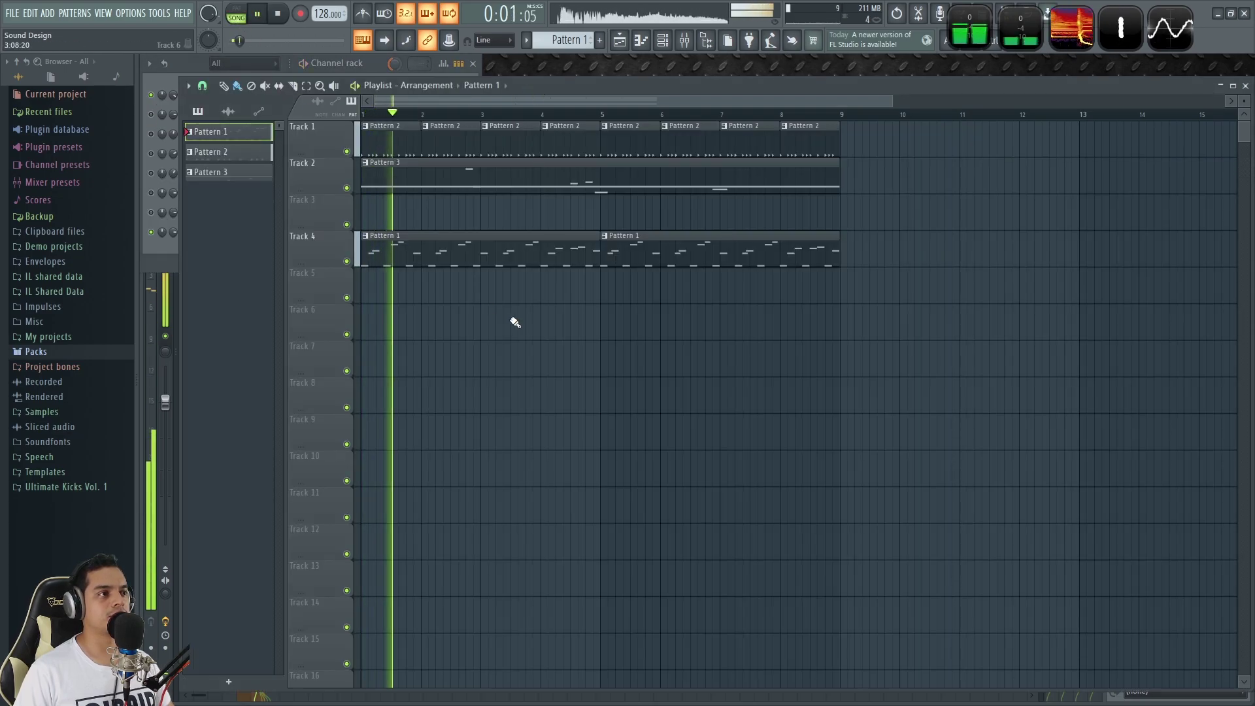
{"action": "key", "text": "F9"}
{"action": "left_click", "coordinate": [1149, 241]}
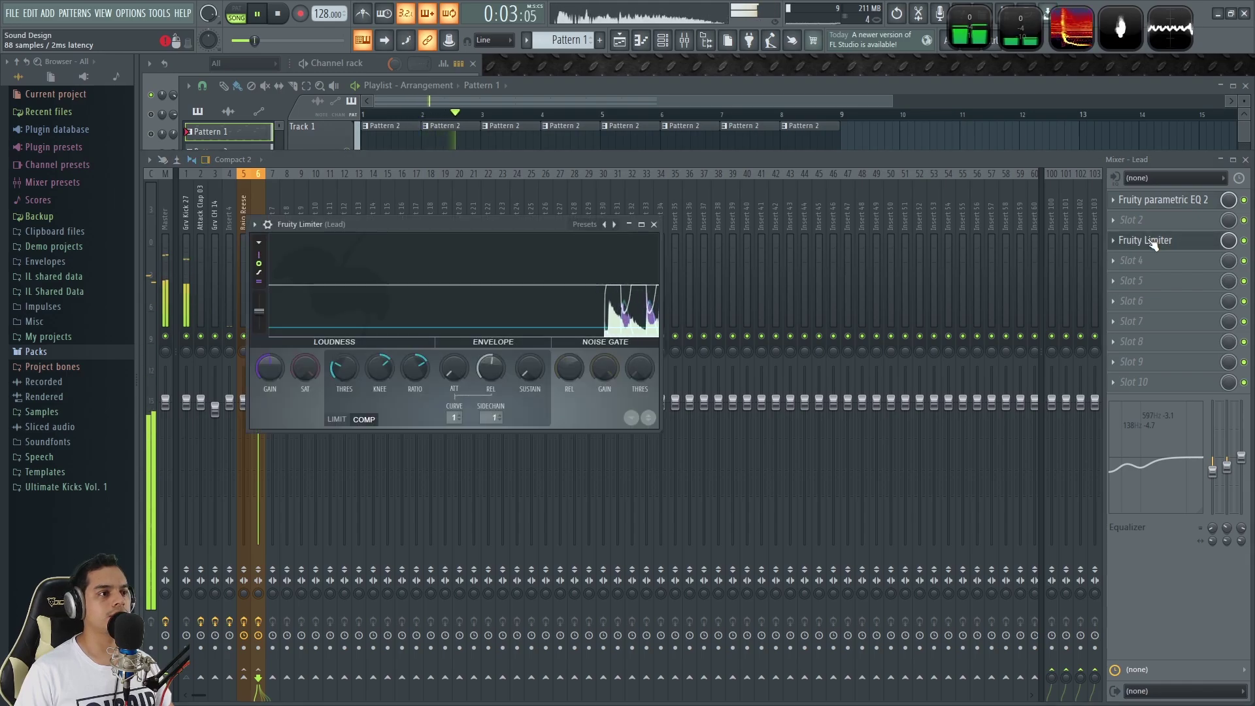
{"action": "key", "text": "space"}
{"action": "key", "text": "F5"}
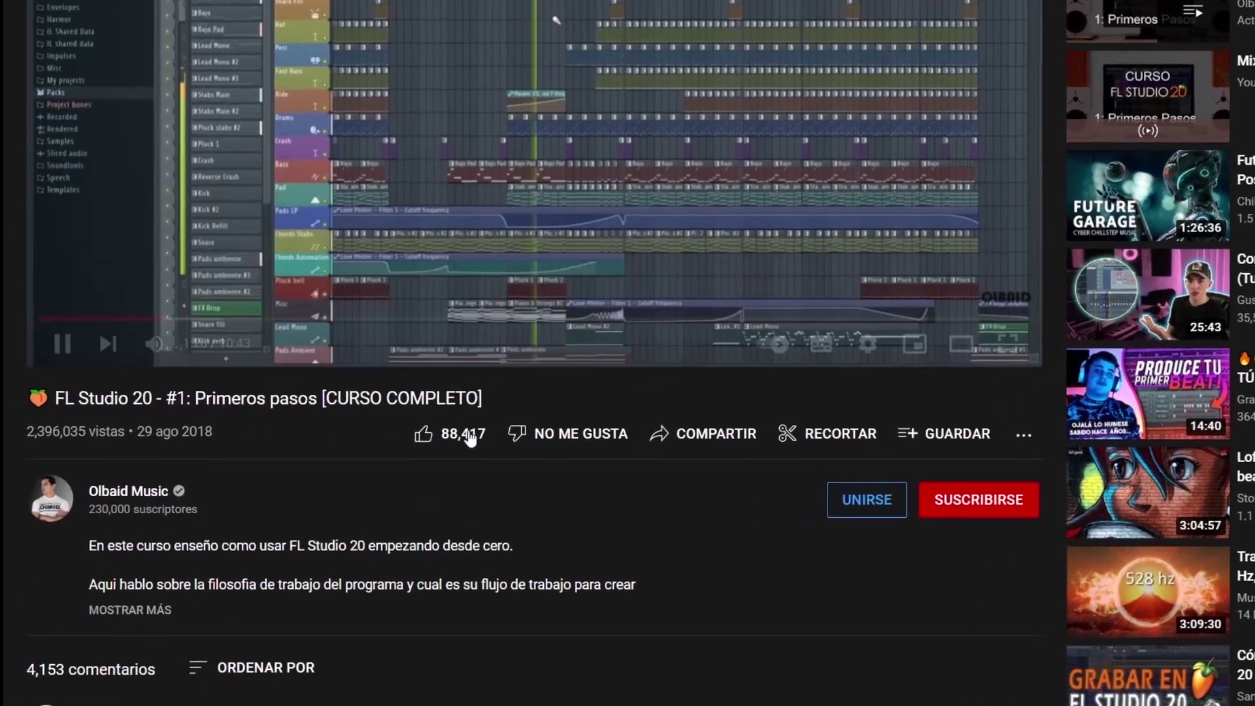
Switch to YouTube, like the FL Studio 20 course video, subscribe to its channel and enable all notifications.
{"action": "left_click", "coordinate": [400, 384]}
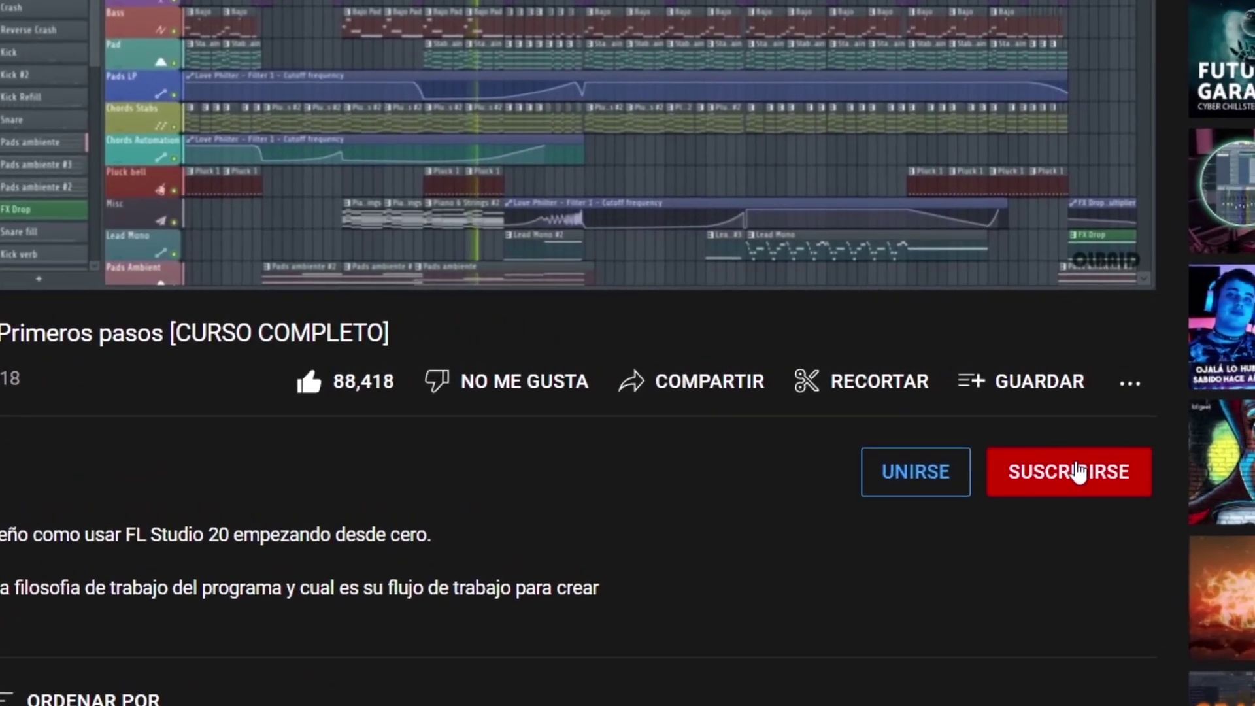
{"action": "left_click", "coordinate": [1150, 456]}
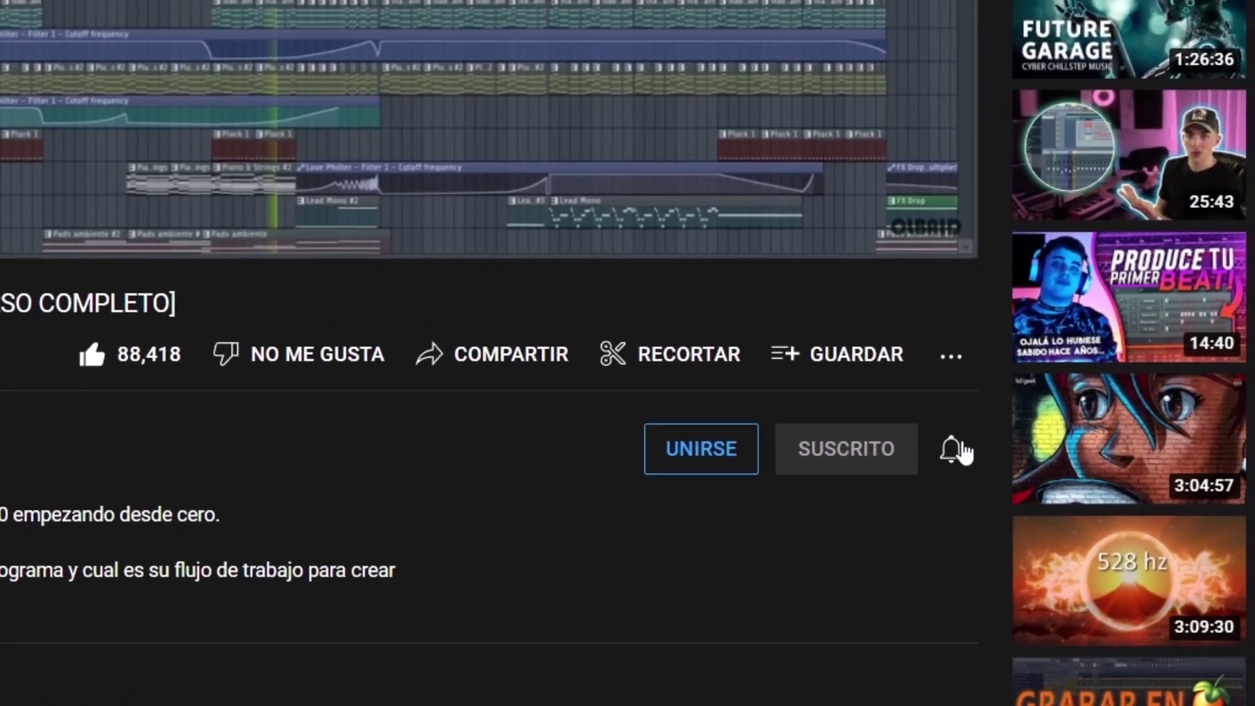
{"action": "left_click", "coordinate": [954, 450]}
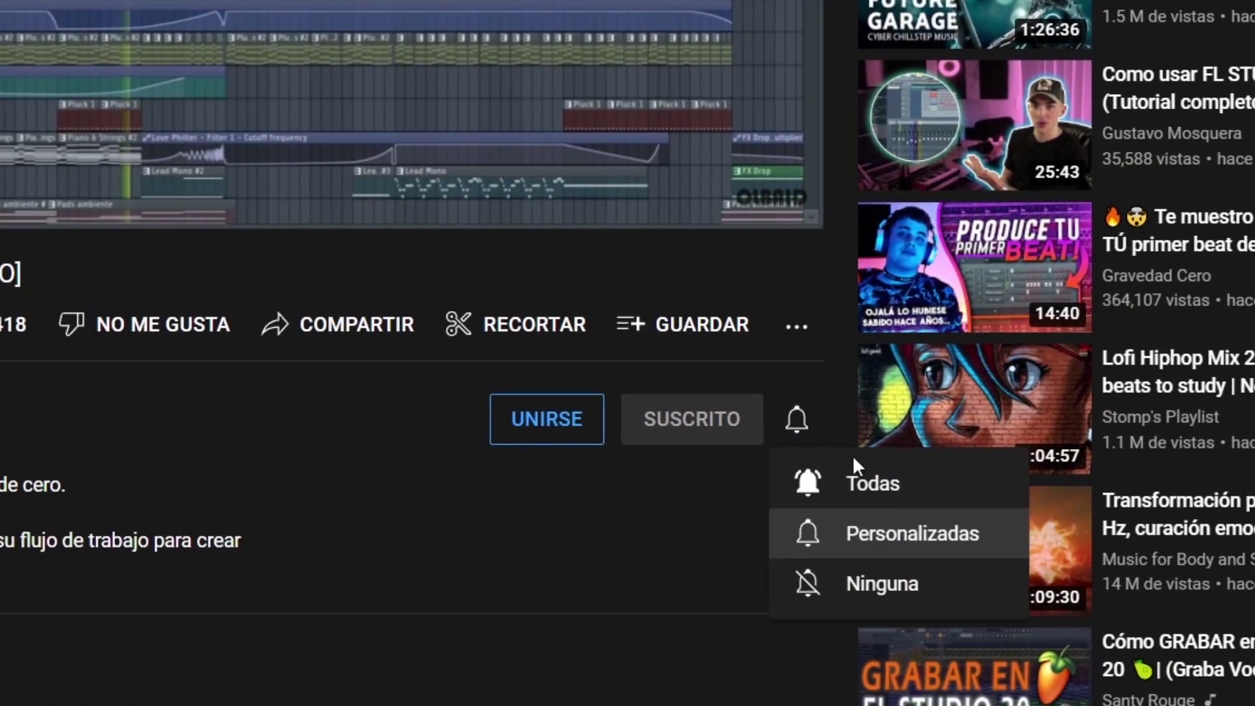
{"action": "left_click", "coordinate": [1017, 514]}
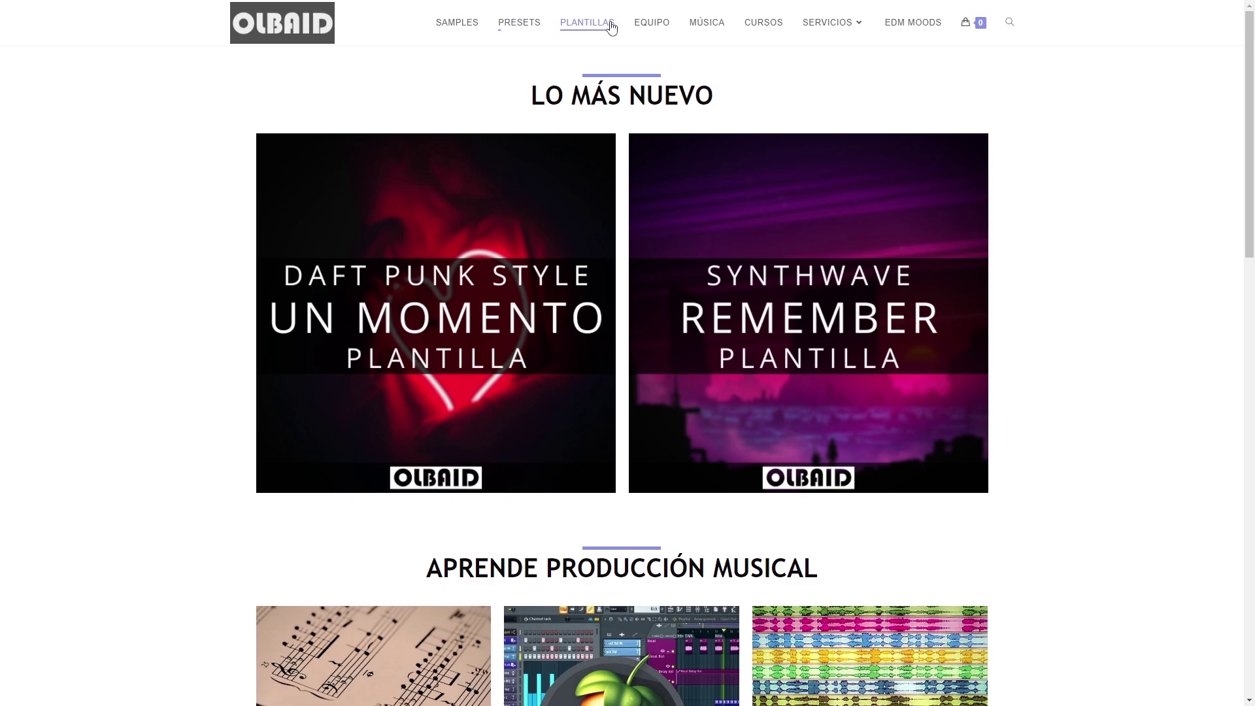
Switch to the Olbaid website and browse its menu and its sections on templates, courses and studio equipment.
{"action": "mouse_move", "coordinate": [815, 26]}
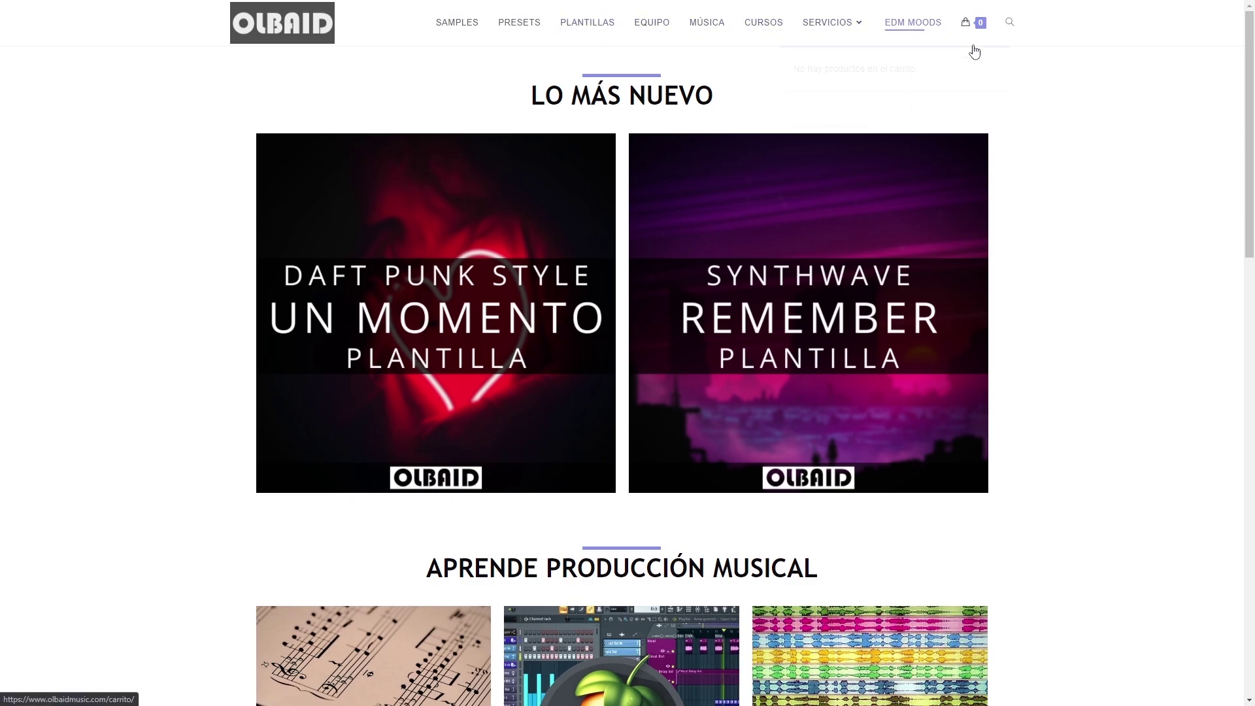
{"action": "scroll", "coordinate": [1093, 374], "scroll_direction": "down", "scroll_amount": 10}
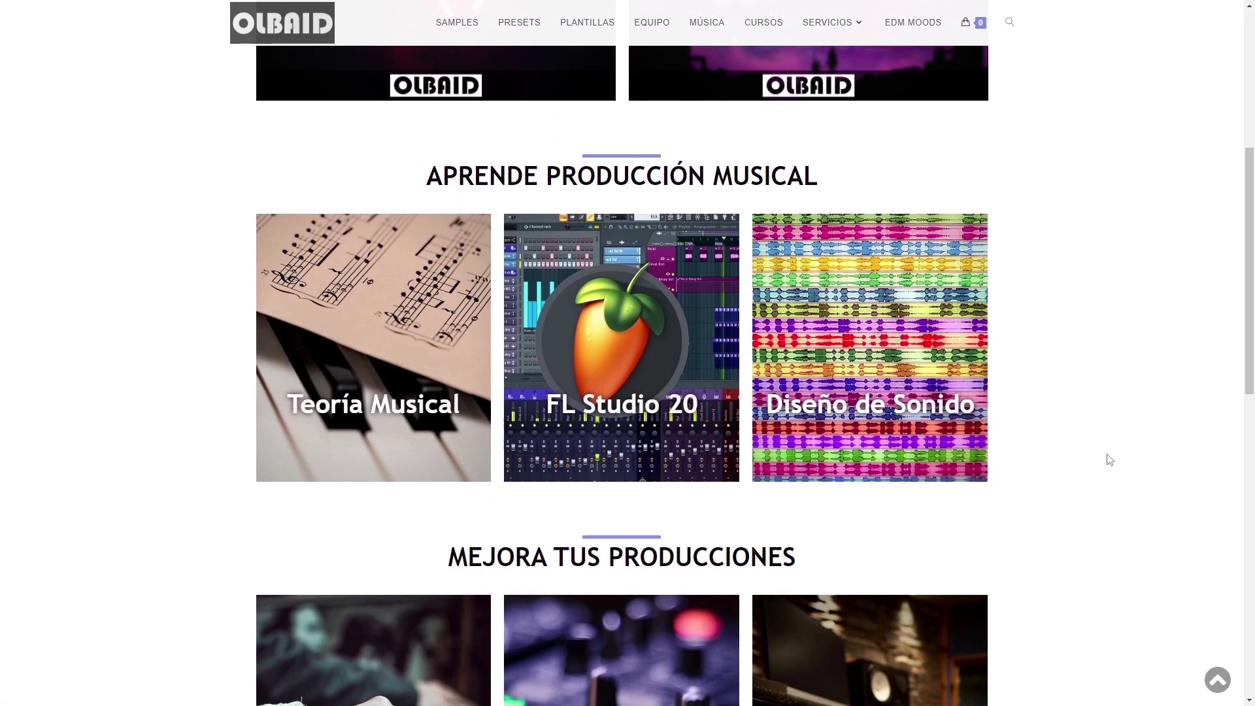
{"action": "scroll", "coordinate": [1104, 504], "scroll_direction": "down", "scroll_amount": 7}
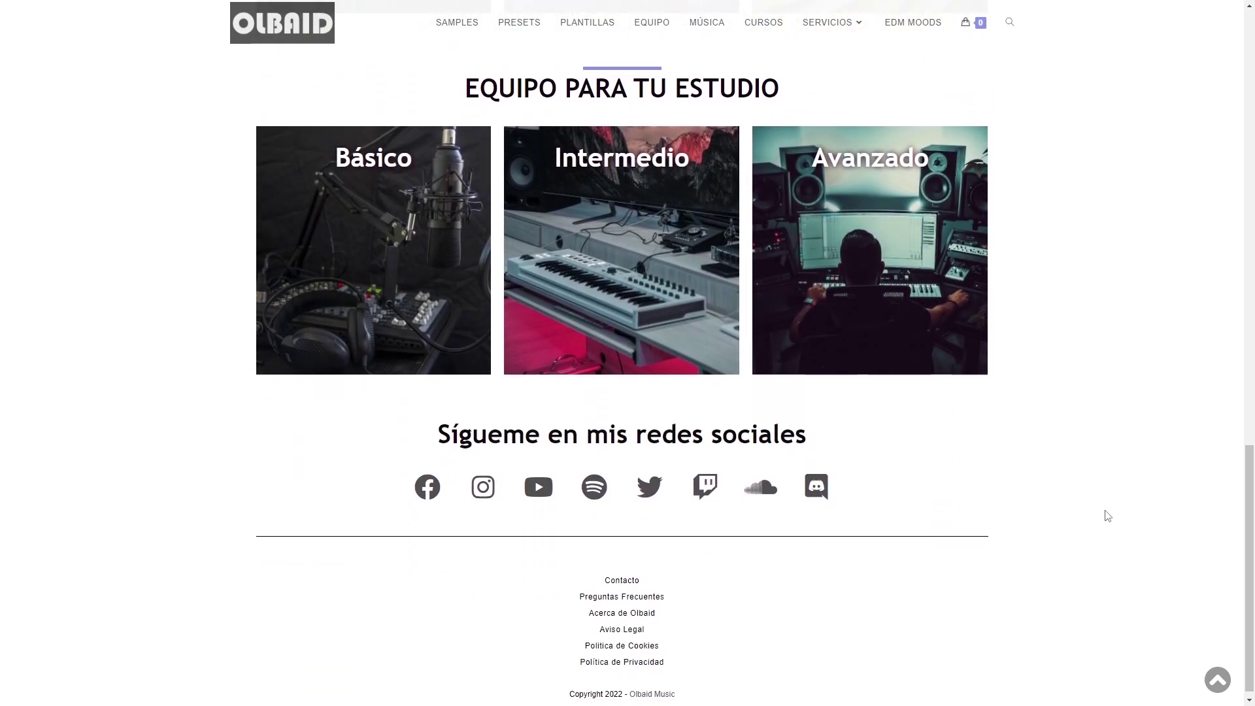
{"action": "scroll", "coordinate": [1109, 516], "scroll_direction": "up", "scroll_amount": 4}
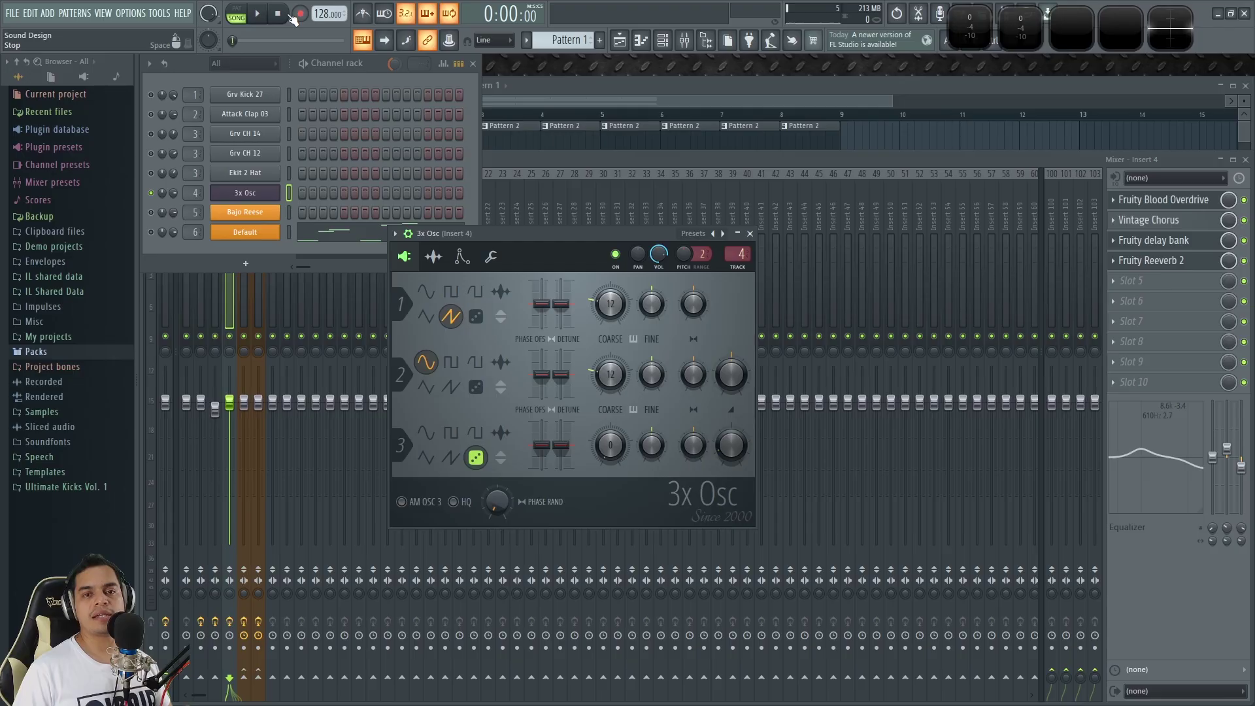
Return to FL Studio, close the open mixer, synth and plugin windows and bring up the 3x Osc instrument.
{"action": "left_click", "coordinate": [1245, 160]}
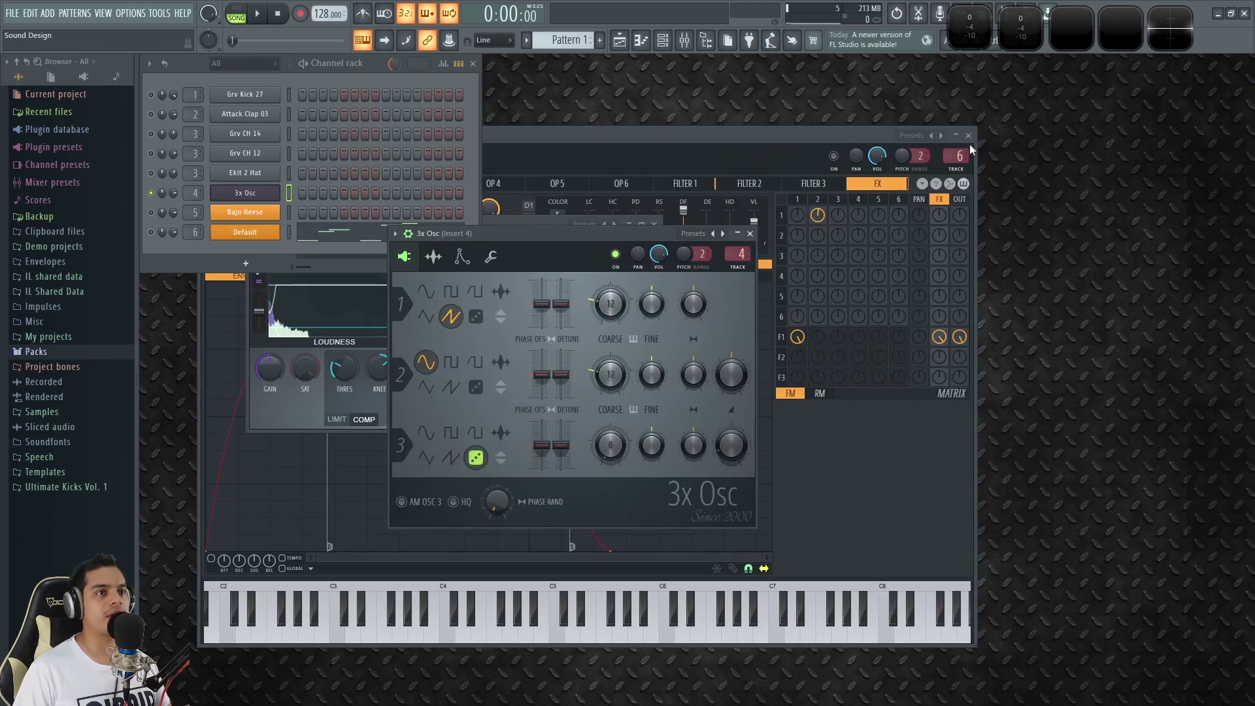
{"action": "left_click", "coordinate": [968, 135]}
{"action": "left_click_drag", "start_coordinate": [610, 233], "coordinate": [519, 283]}
{"action": "key", "text": "F12"}
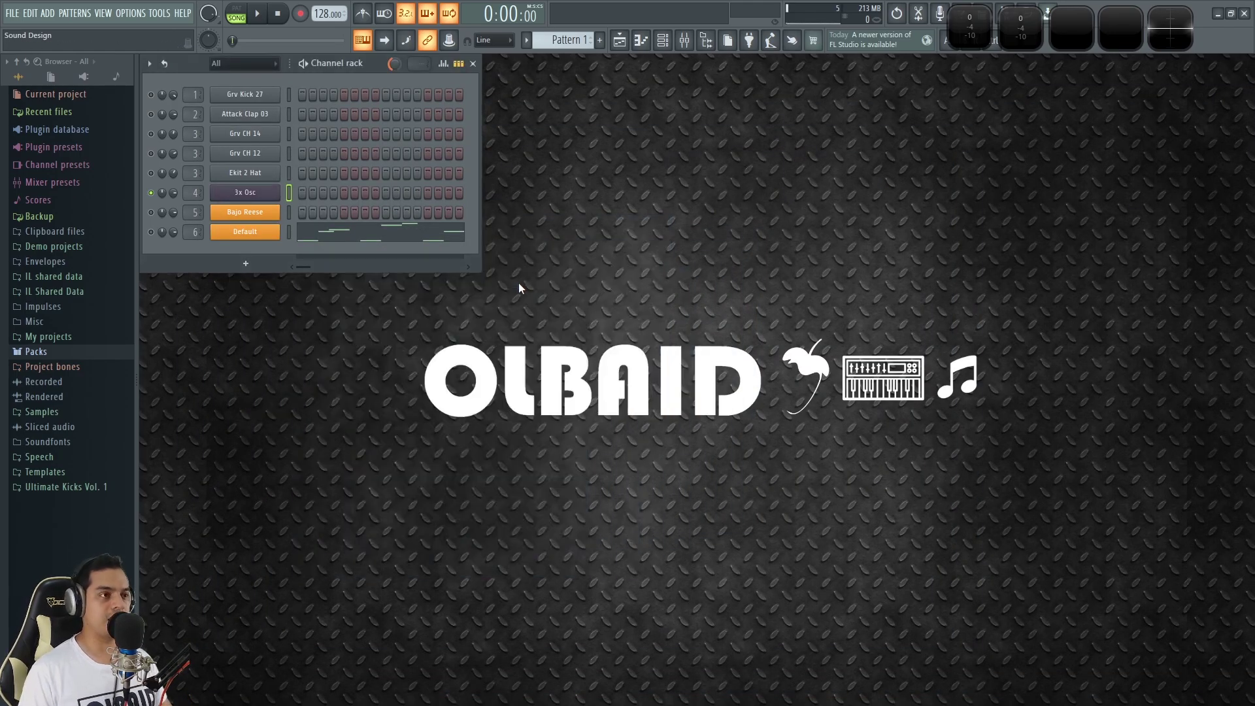
{"action": "key", "text": "F5"}
{"action": "key", "text": "F5"}
{"action": "key", "text": "F6"}
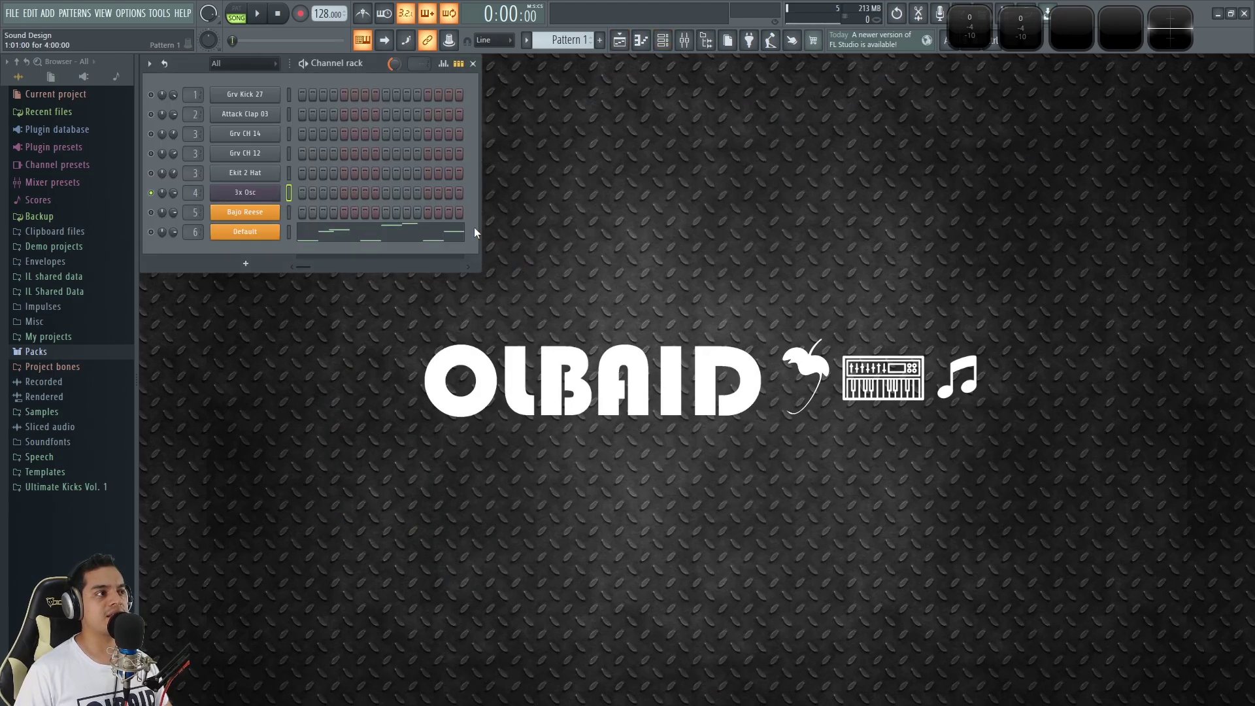
{"action": "left_click_drag", "start_coordinate": [428, 288], "coordinate": [511, 220]}
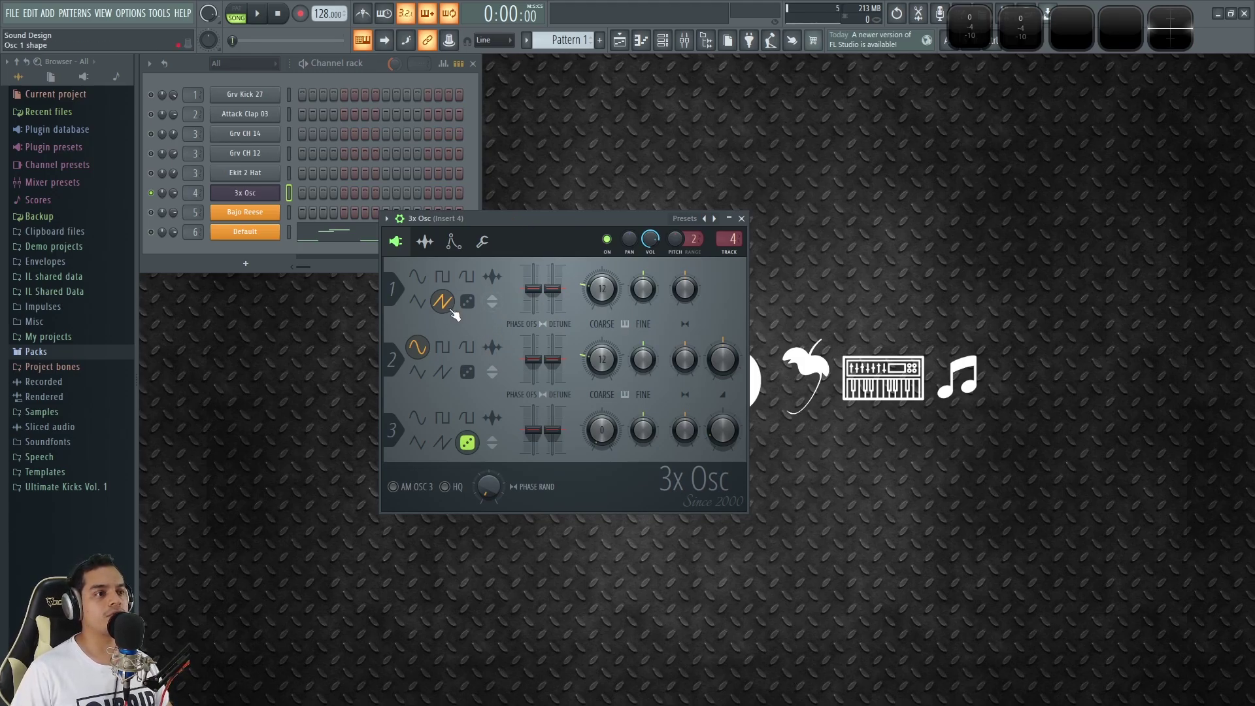
Audition the three oscillators of 3x Osc with notes and turn on AM OSC 3.
{"action": "key", "text": "c"}
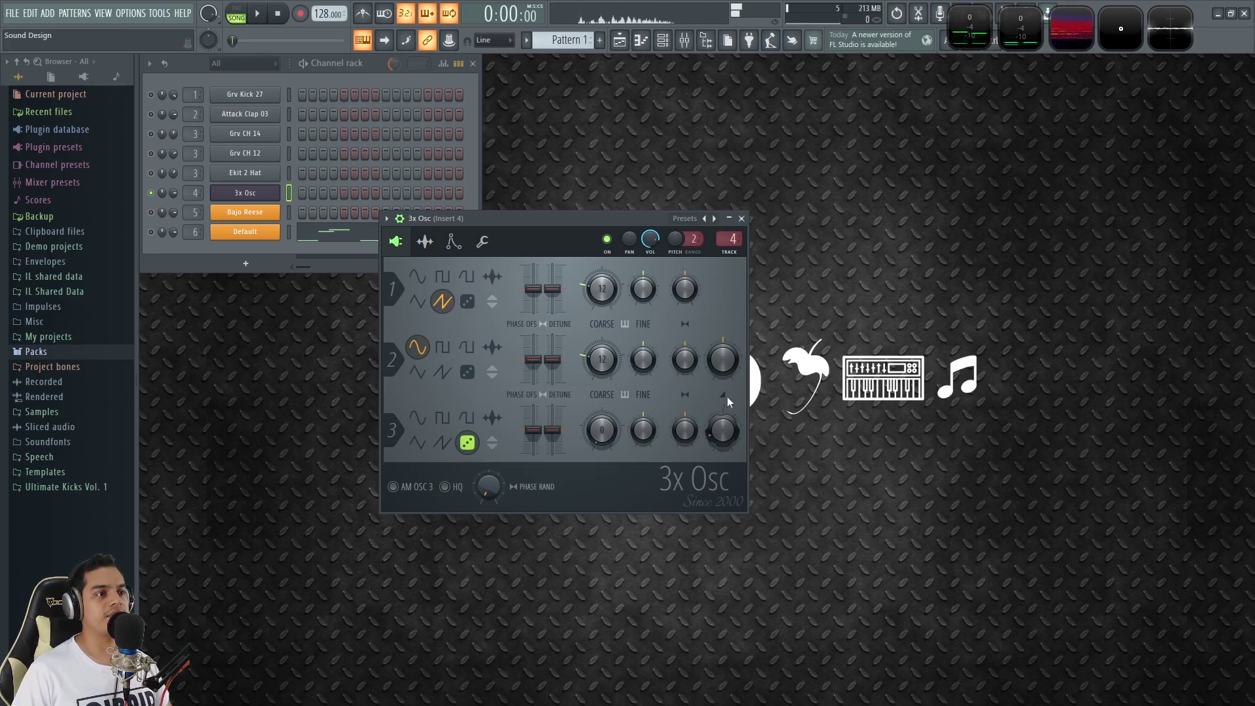
{"action": "key", "text": "e"}
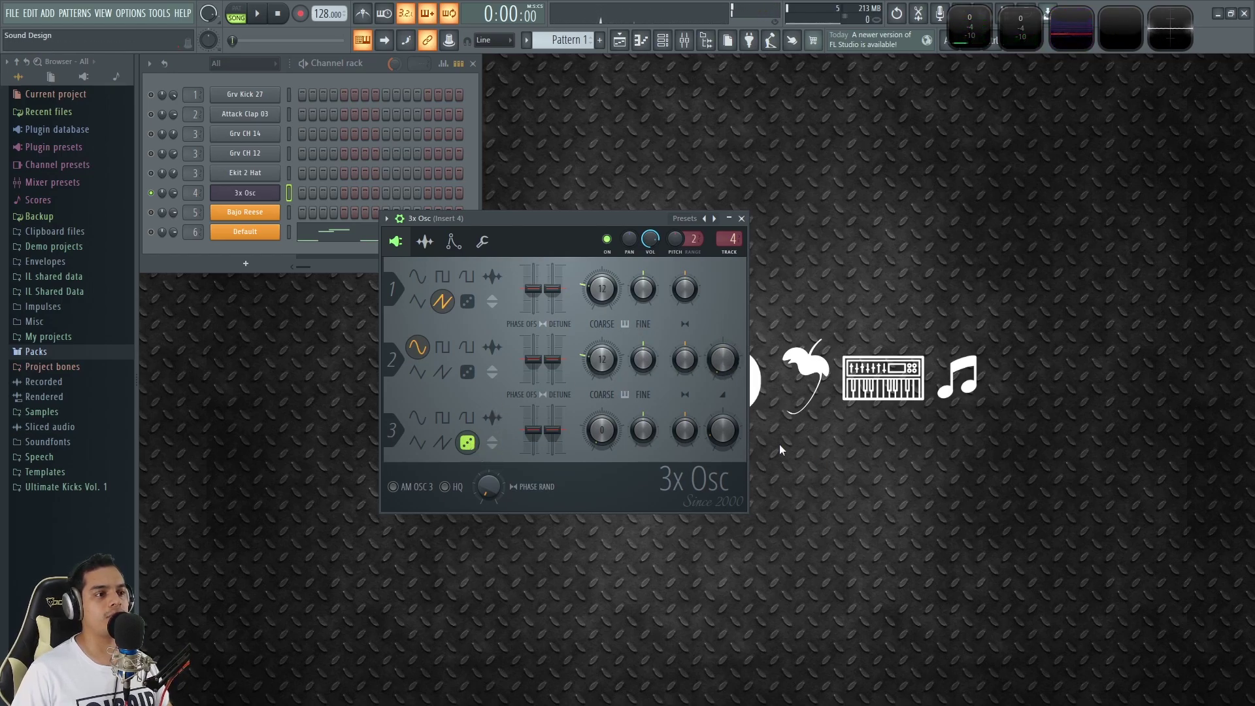
{"action": "key", "text": "e"}
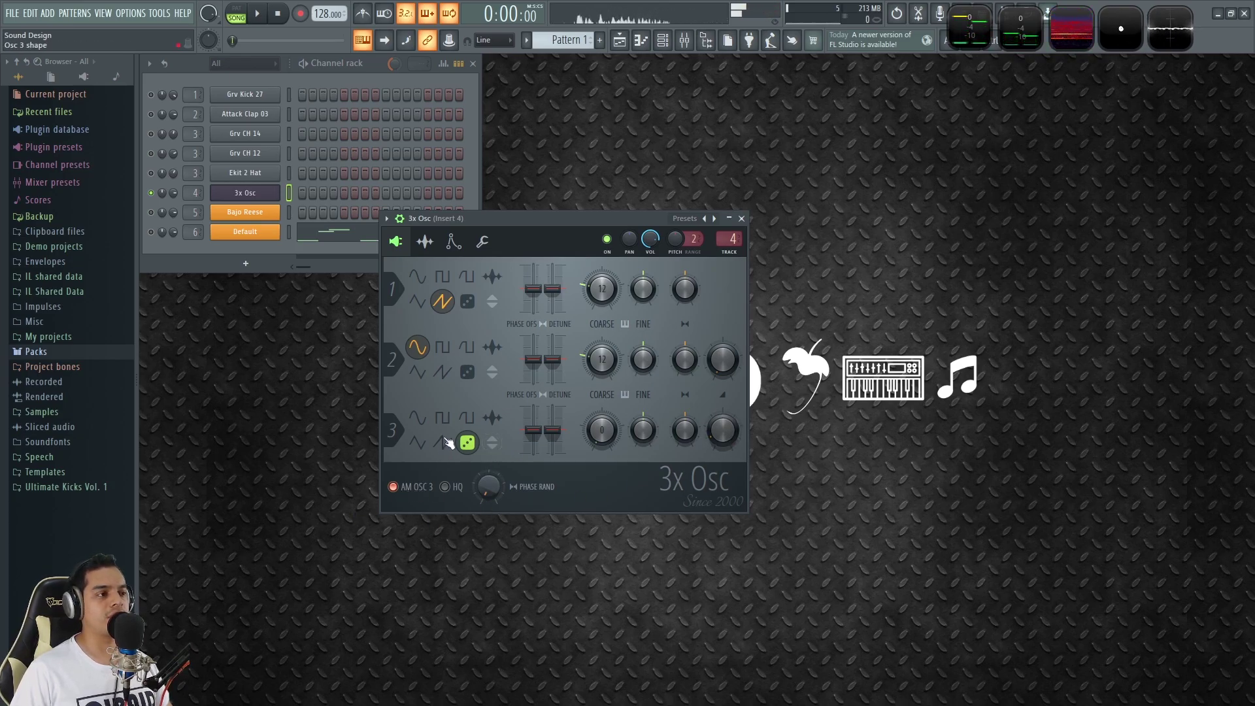
{"action": "key", "text": "e"}
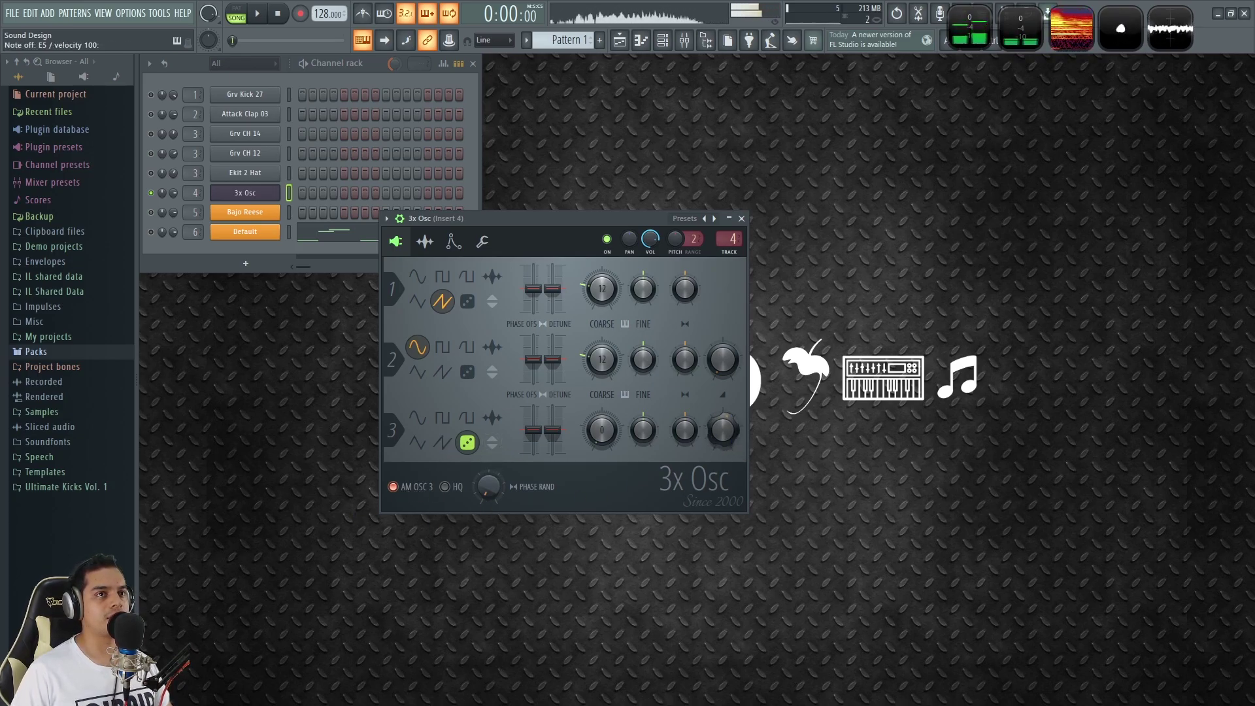
Show the volume and Mod X envelopes of 3x Osc and open its mixer track.
{"action": "left_click", "coordinate": [453, 241]}
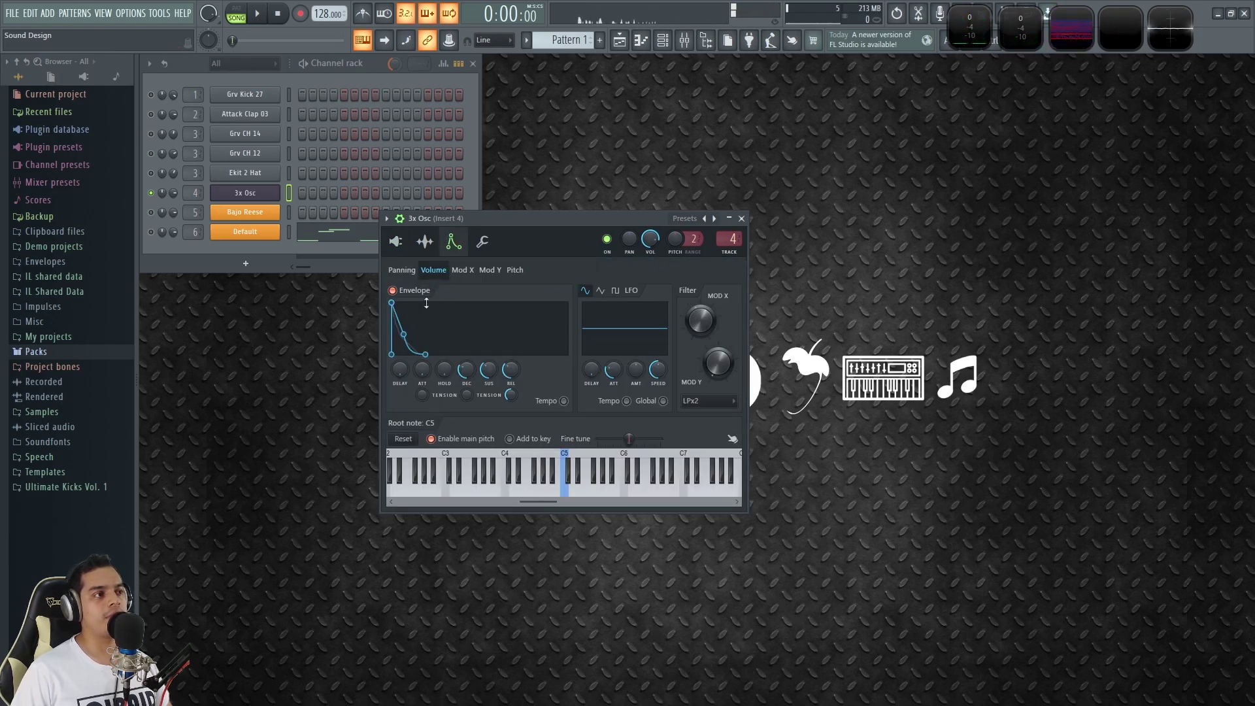
{"action": "left_click", "coordinate": [462, 270]}
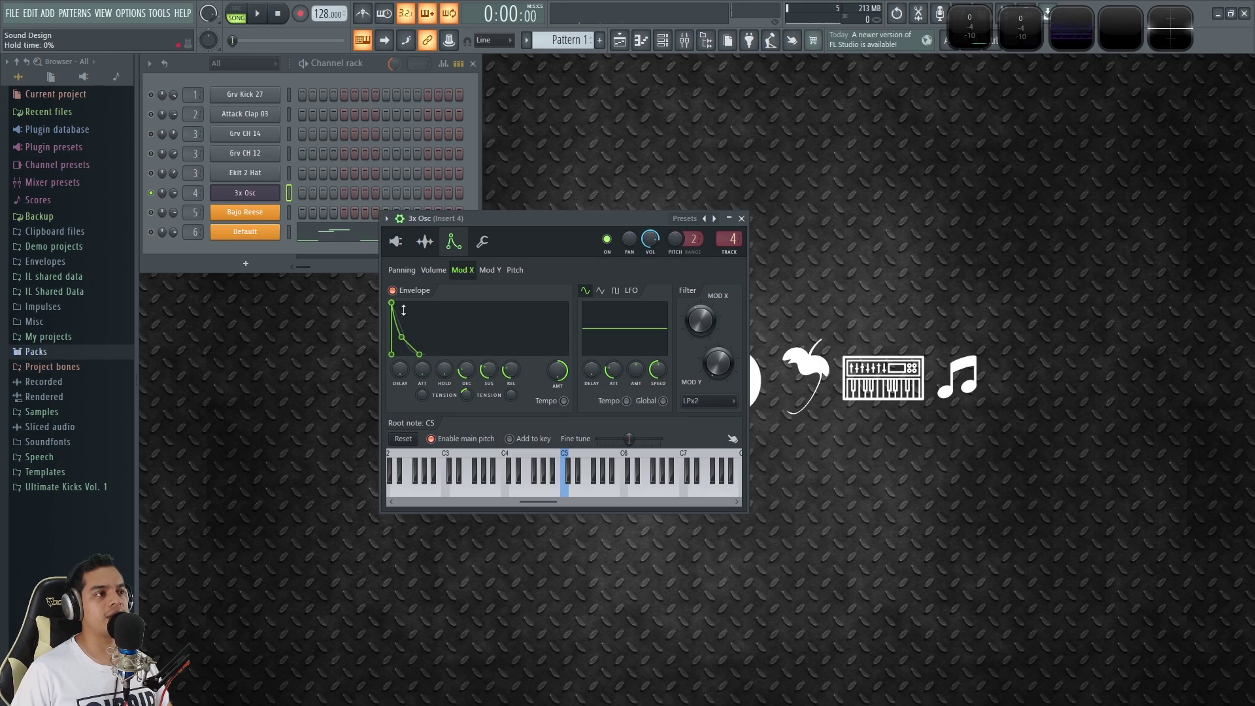
{"action": "left_click", "coordinate": [735, 256]}
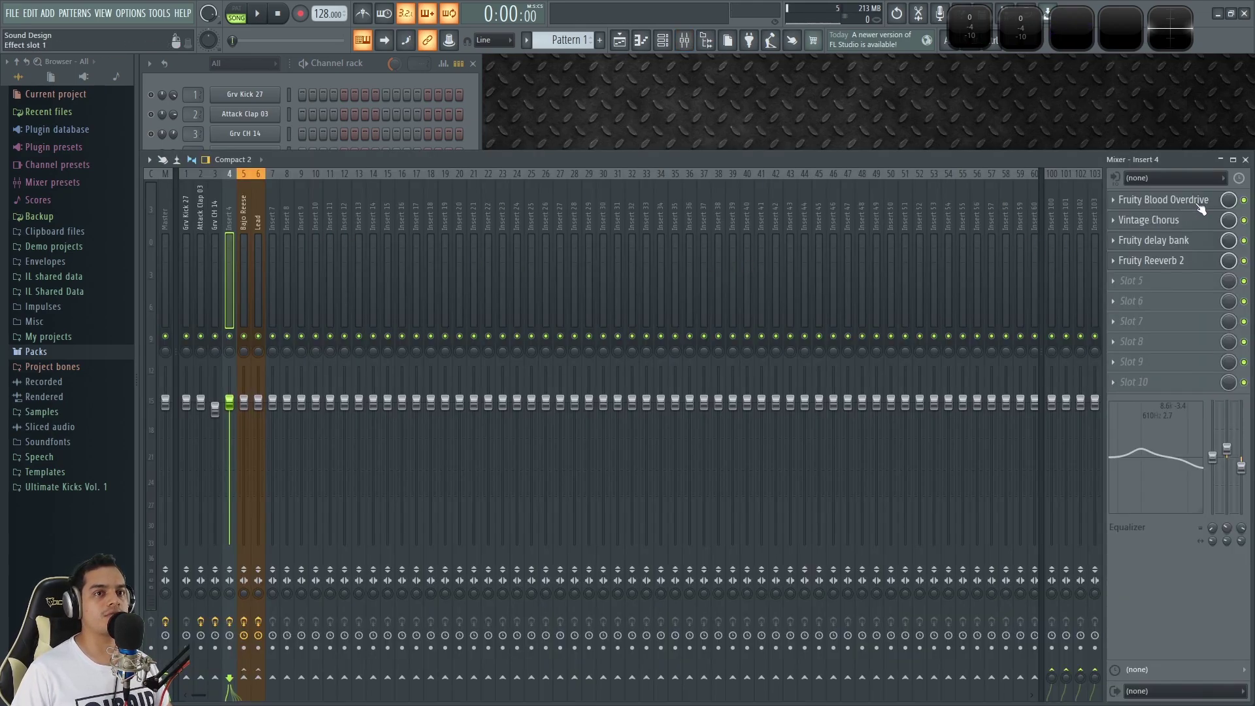
Inspect the Vintage Chorus, Fruity delay bank and Fruity Reeverb 2 on the 3x Osc mixer track.
{"action": "left_click", "coordinate": [1184, 224]}
{"action": "left_click", "coordinate": [1184, 224]}
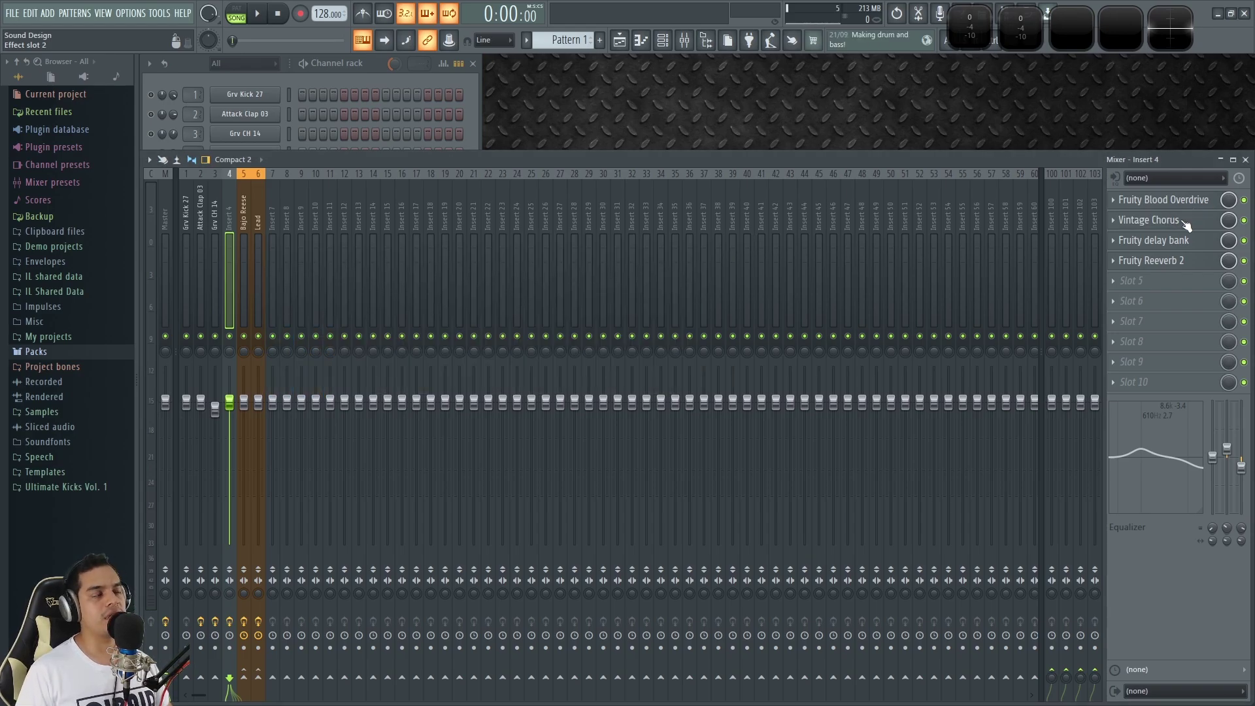
{"action": "left_click", "coordinate": [1176, 241]}
{"action": "left_click", "coordinate": [1180, 241]}
{"action": "left_click", "coordinate": [1172, 263]}
{"action": "left_click", "coordinate": [1172, 264]}
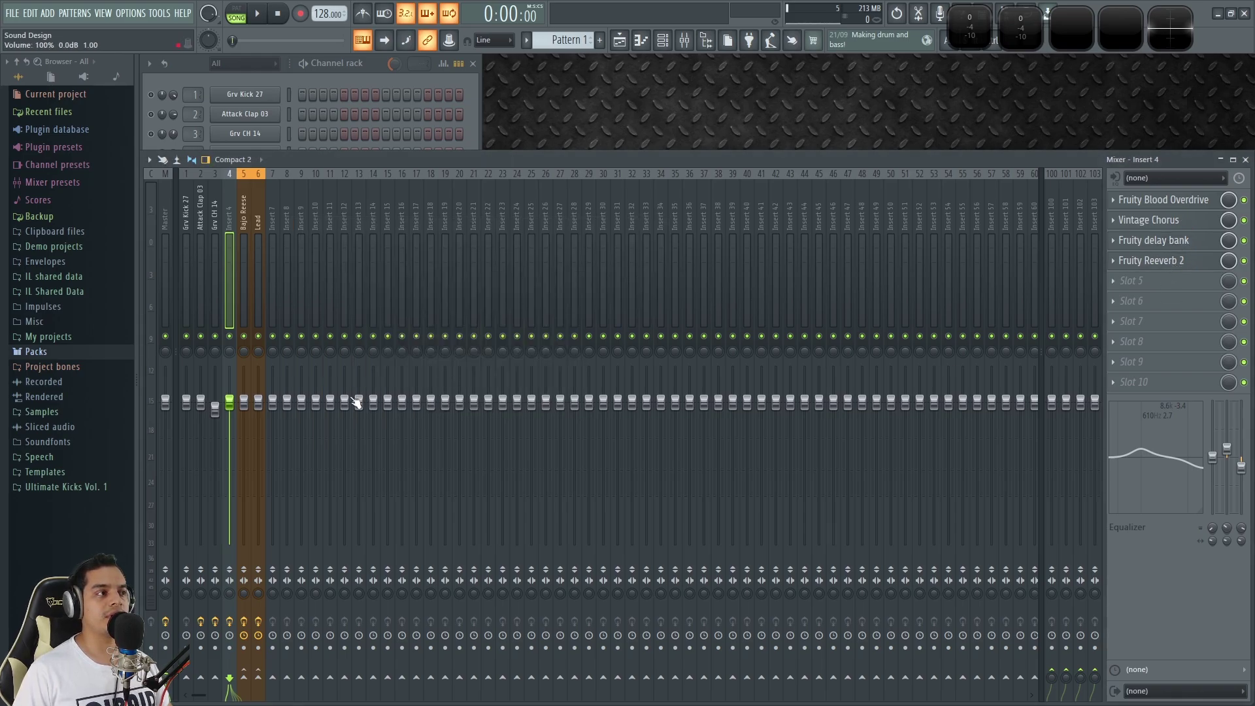
Audition the sound with Fruity Blood Overdrive shown, and lower the track EQ's low shelf to -6.7 at 128 Hz.
{"action": "left_click", "coordinate": [1181, 200]}
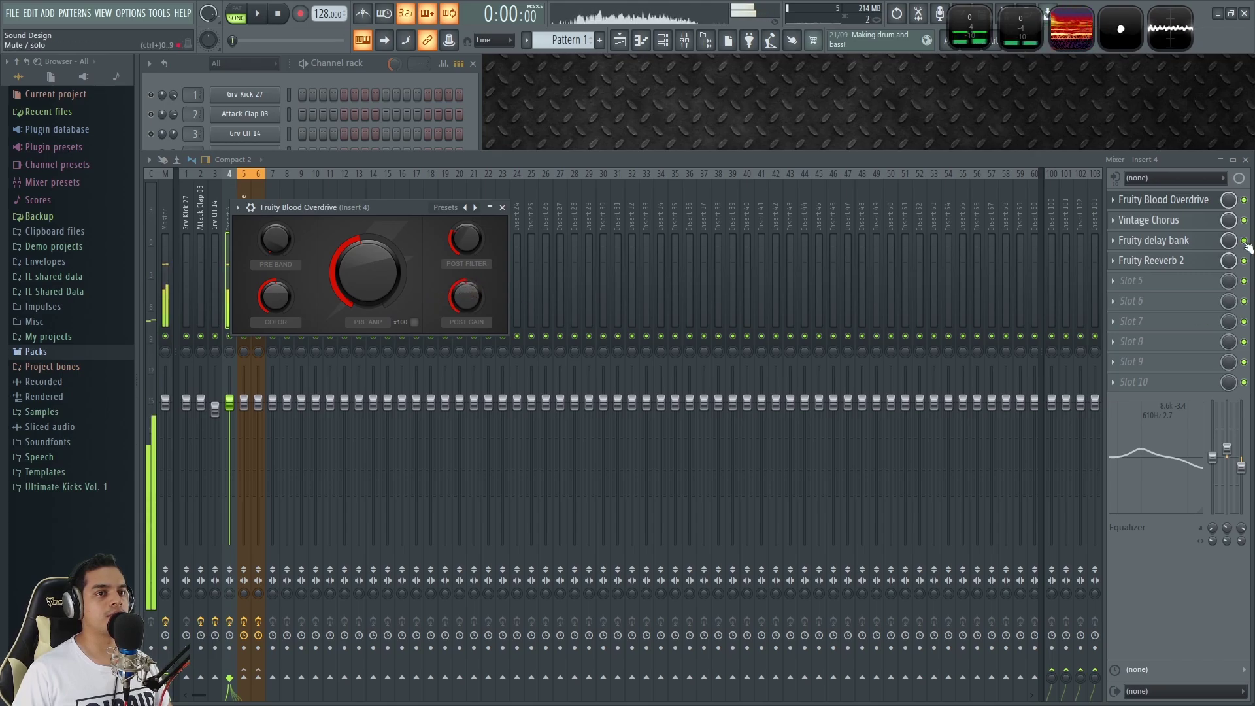
{"action": "key", "text": "Escape"}
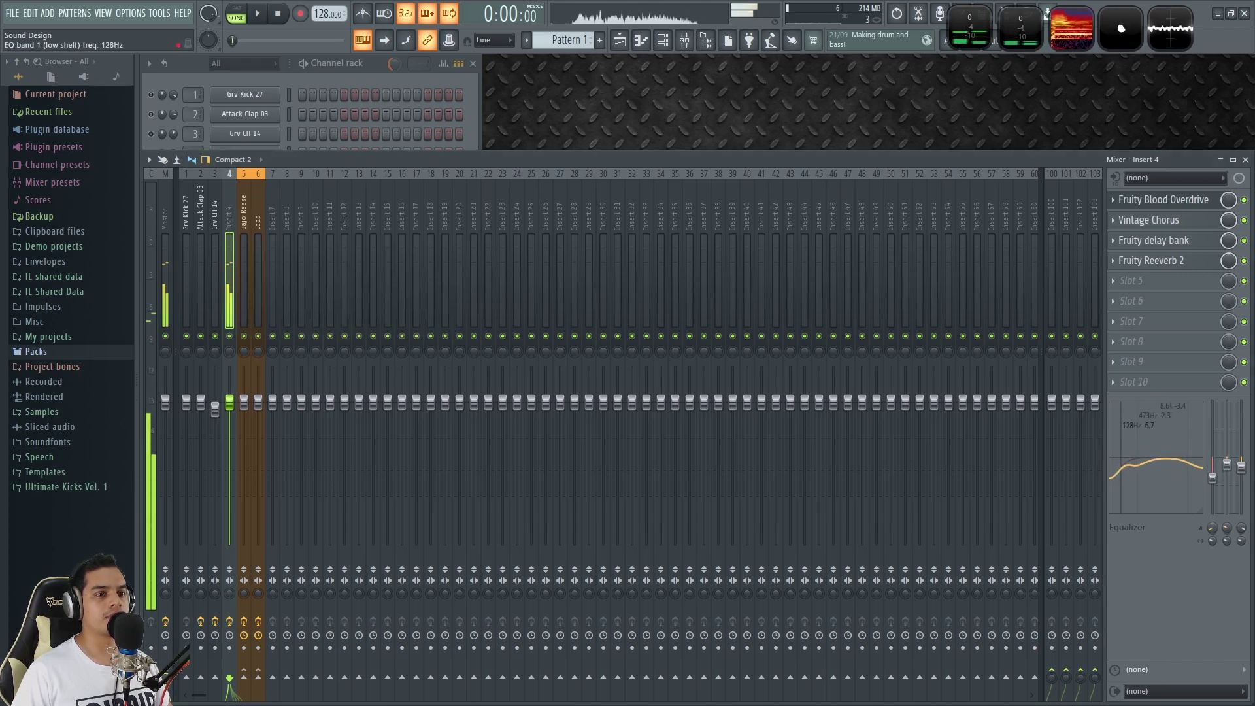
{"action": "left_click_drag", "start_coordinate": [1212, 468], "coordinate": [1211, 477]}
Paste the Sytrus lead's melody into the 3x Osc channel and play it with only that channel active.
{"action": "left_click", "coordinate": [339, 61]}
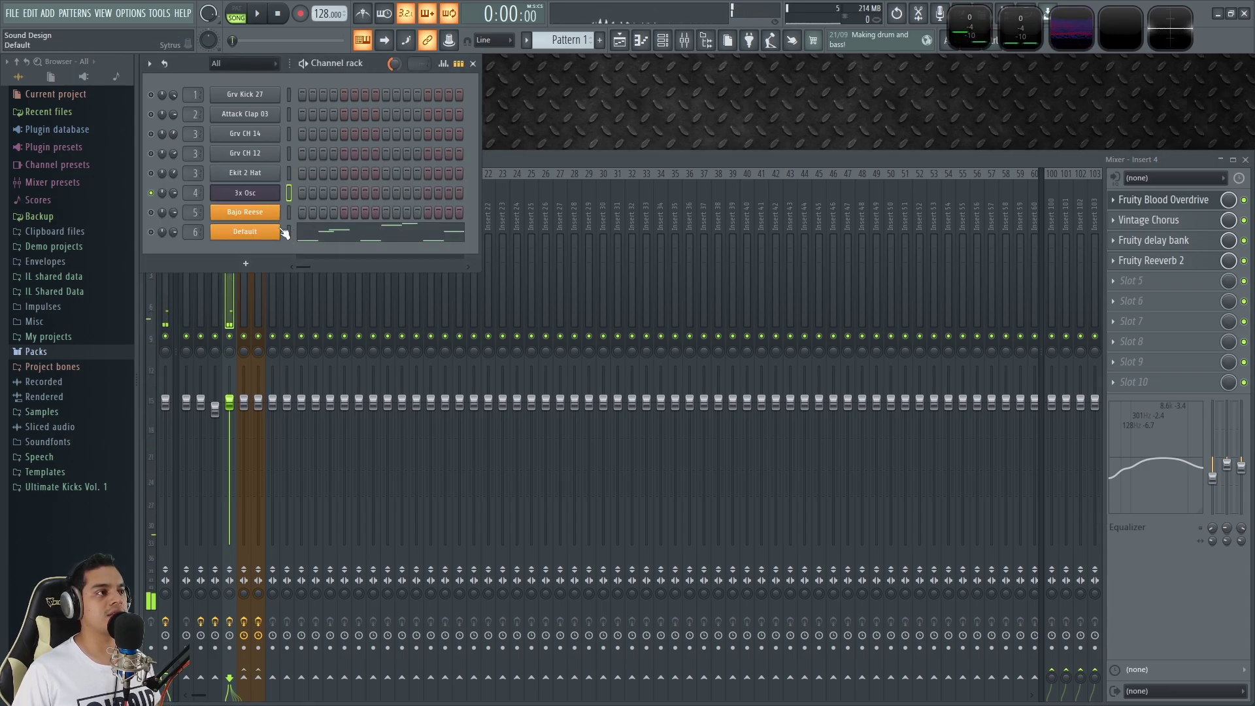
{"action": "key", "text": "ctrl+v"}
{"action": "left_click", "coordinate": [151, 192]}
{"action": "key", "text": "space"}
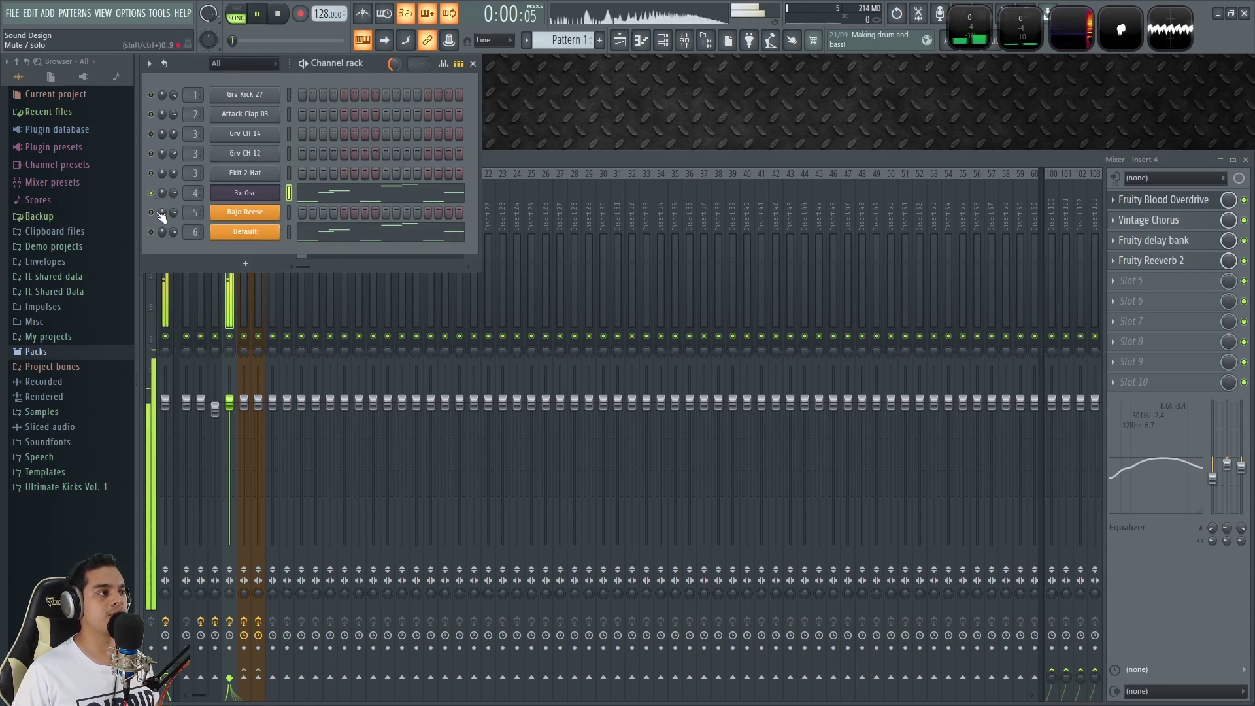
Compare the Default and 3x Osc leads by playing each one soloed, and reactivate all channels.
{"action": "right_click", "coordinate": [155, 232]}
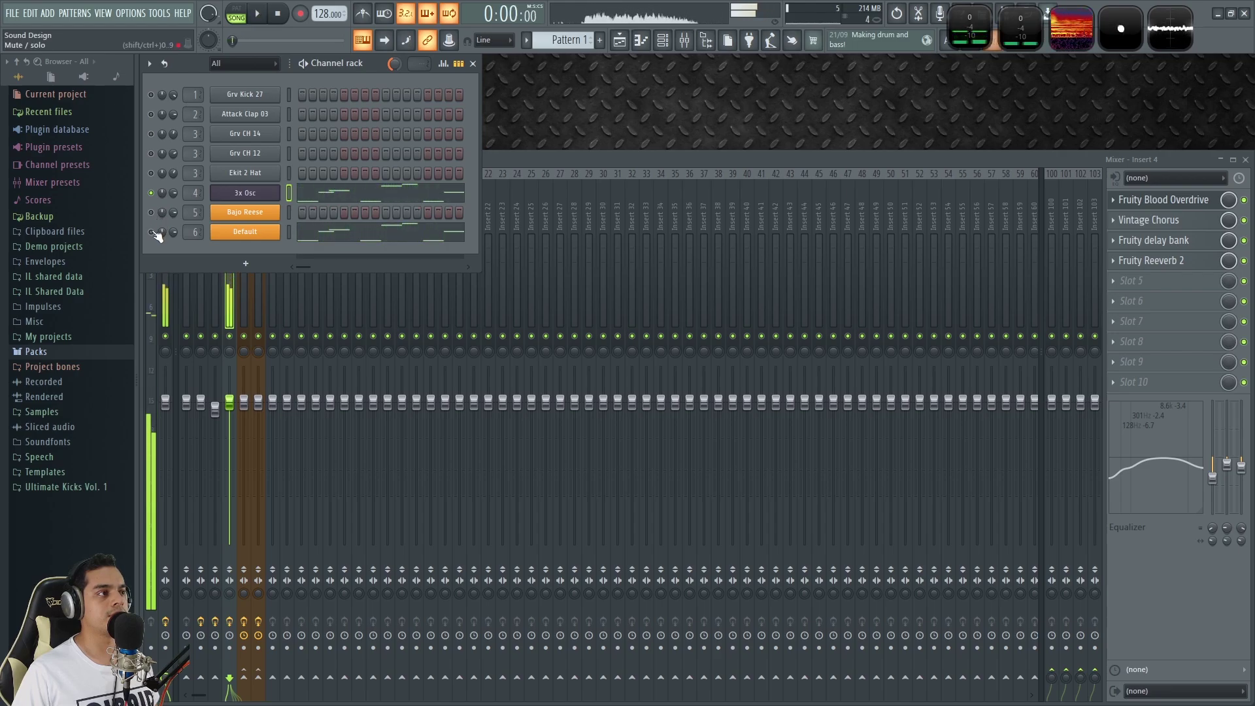
{"action": "right_click", "coordinate": [153, 194]}
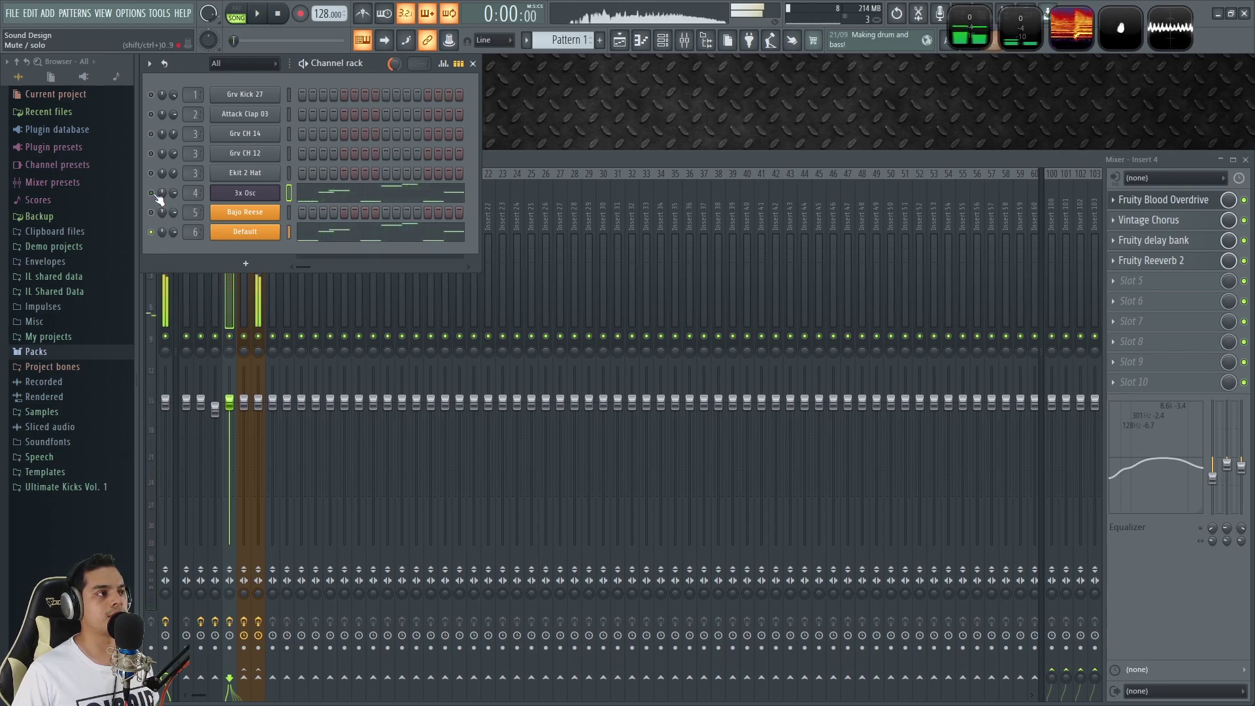
{"action": "key", "text": "space"}
{"action": "right_click", "coordinate": [155, 194]}
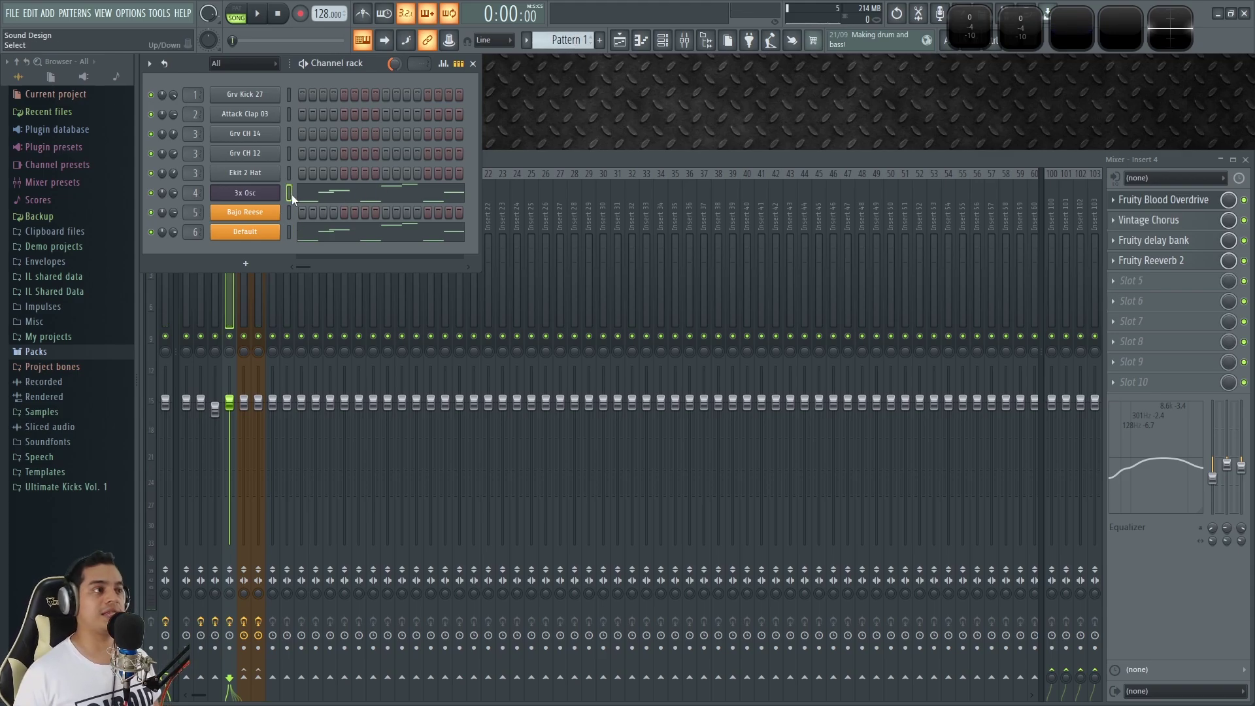
Undo the melody paste in the 3x Osc channel and add a new Vital channel with its window in full view.
{"action": "key", "text": "ctrl+z"}
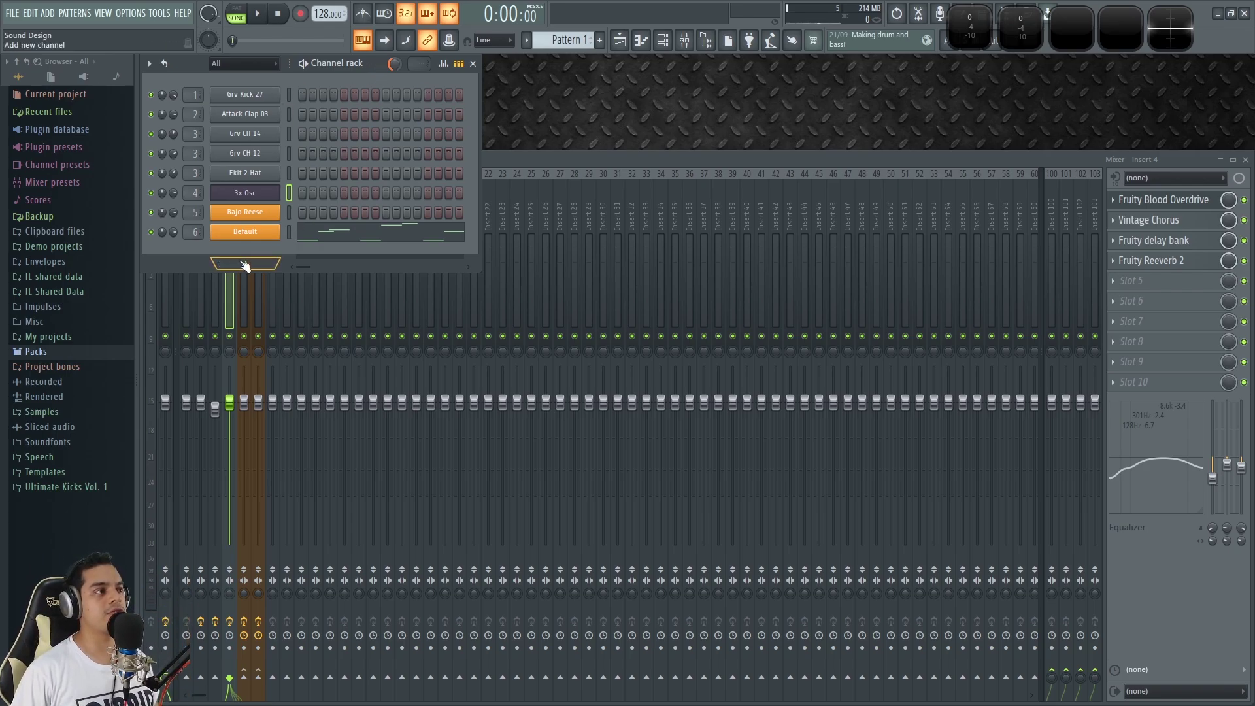
{"action": "left_click", "coordinate": [245, 264]}
{"action": "left_click", "coordinate": [366, 272]}
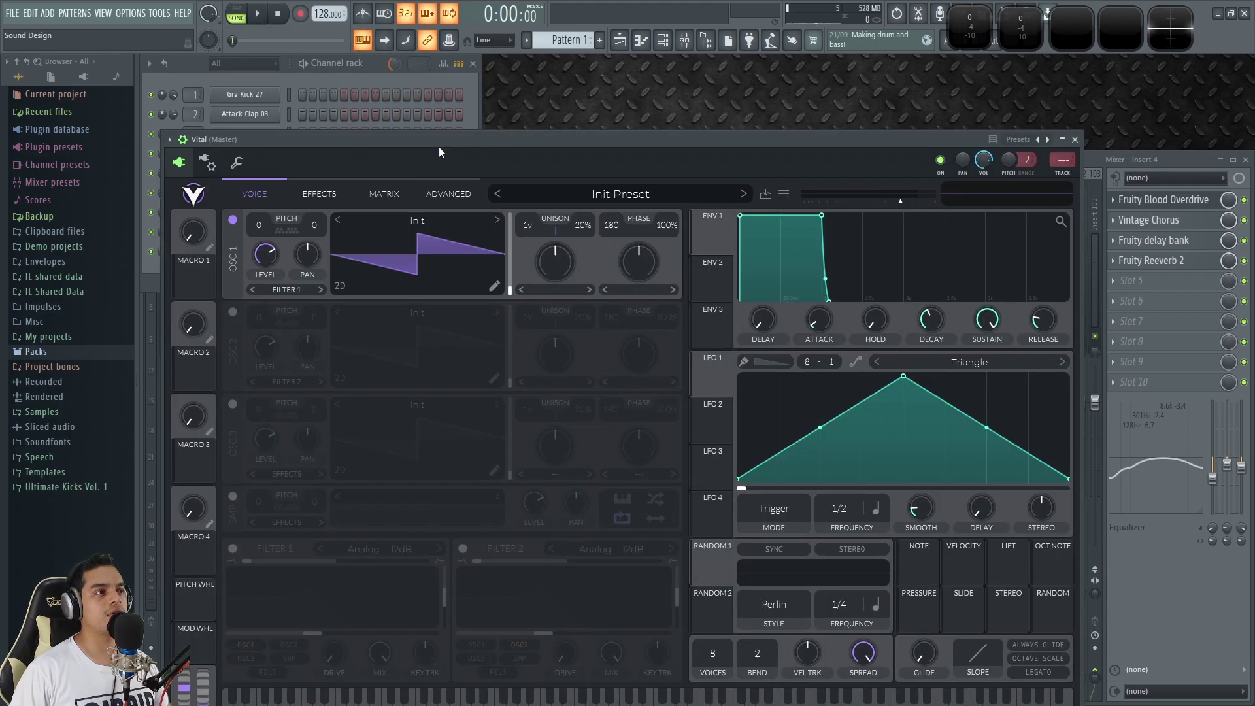
{"action": "left_click_drag", "start_coordinate": [438, 146], "coordinate": [488, 88]}
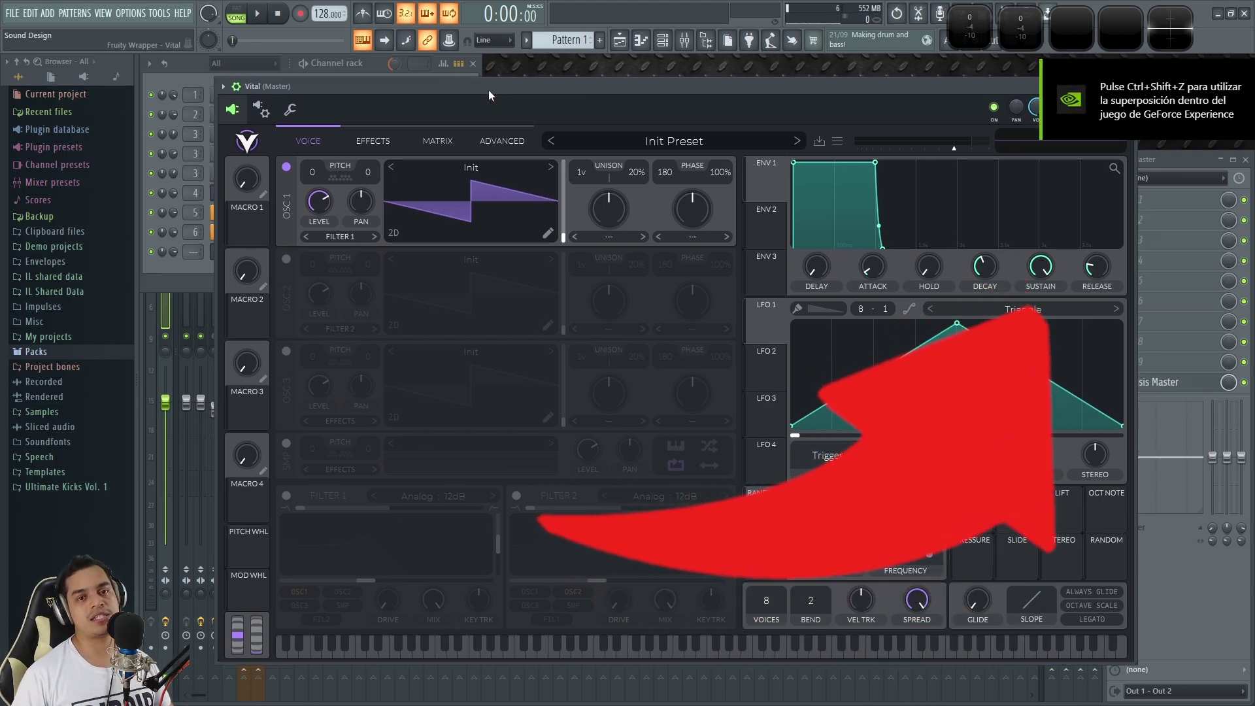
{"action": "mouse_move", "coordinate": [505, 90]}
{"action": "left_mouse_down"}
{"action": "mouse_move", "coordinate": [502, 105]}
{"action": "mouse_move", "coordinate": [508, 91]}
{"action": "left_mouse_up"}
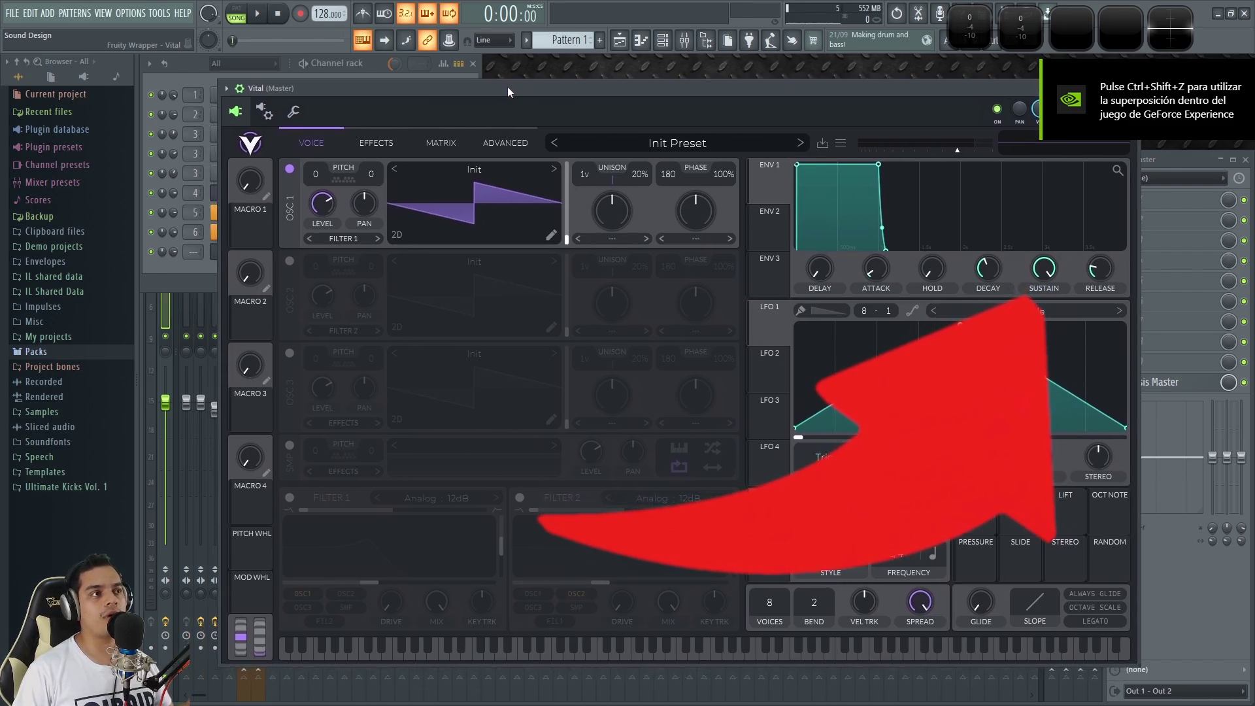
Compare Vital's oscillator 1 with and without the noise sample, leaving oscillator 2 off and the sample section on.
{"action": "left_click", "coordinate": [288, 260]}
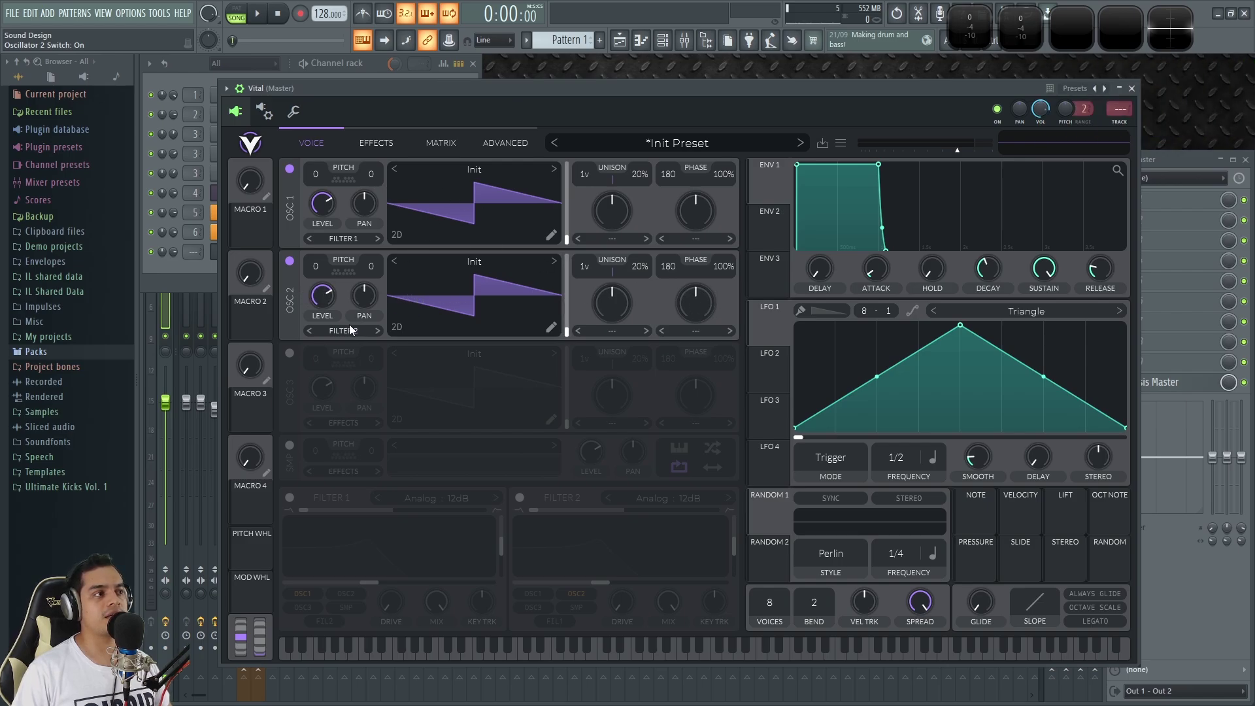
{"action": "left_click", "coordinate": [289, 260]}
{"action": "left_click", "coordinate": [289, 446]}
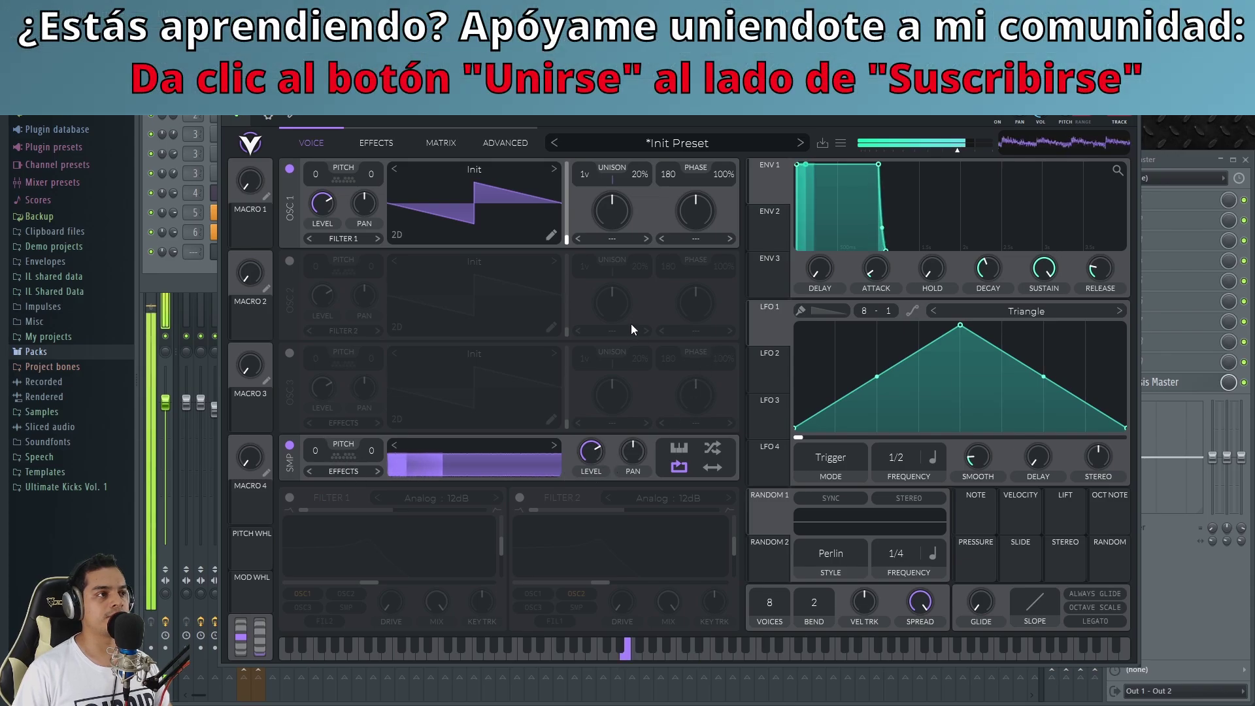
{"action": "left_click", "coordinate": [289, 446]}
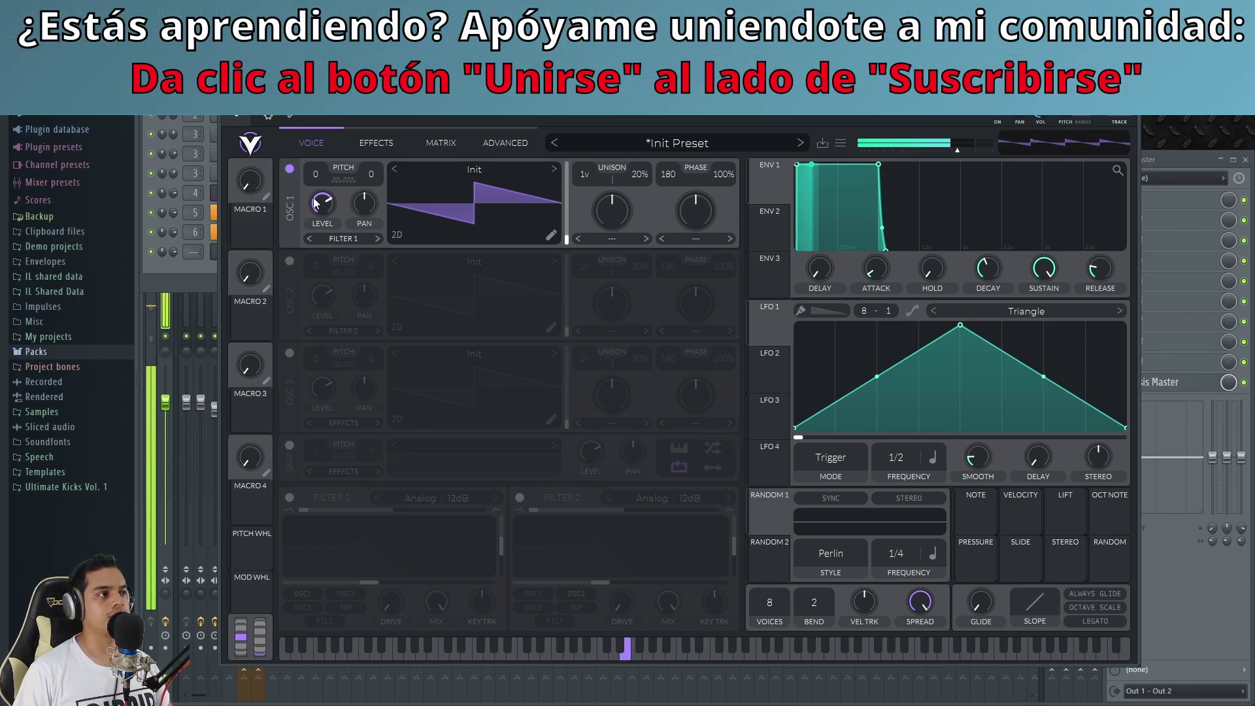
{"action": "left_click", "coordinate": [290, 446]}
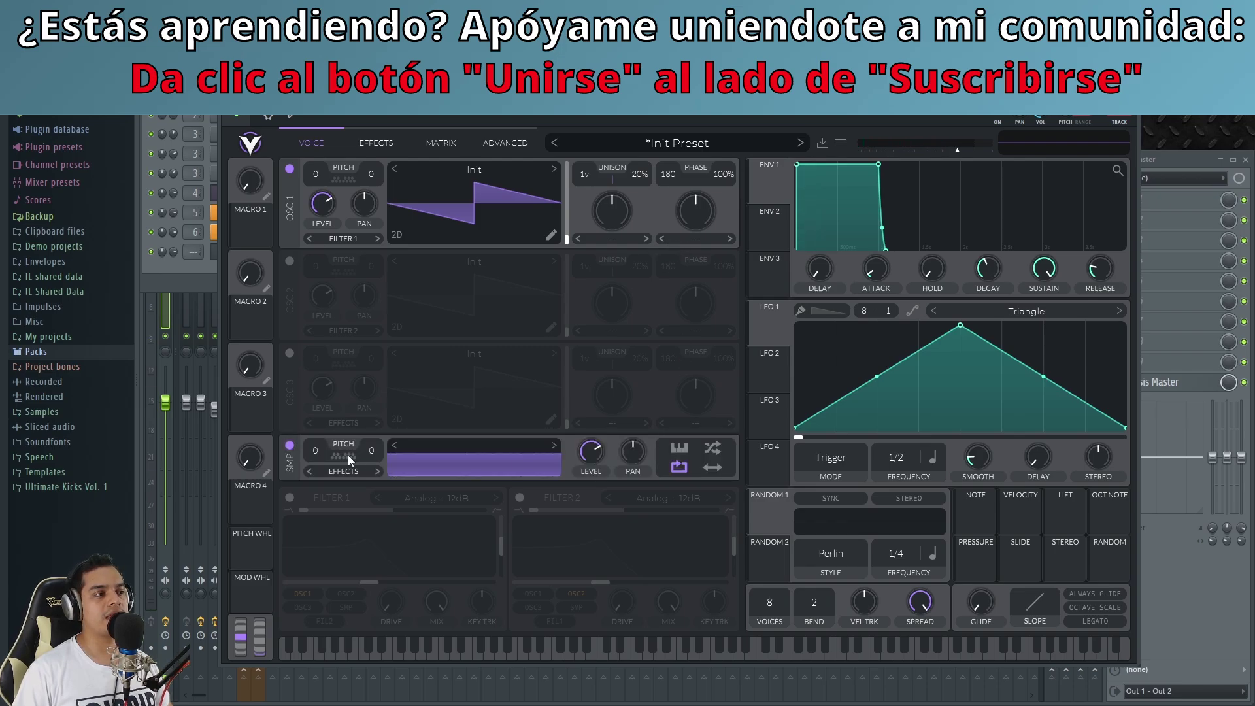
Modulate oscillator 1 with FM Sample at 5.5% and lower the sample's own level to about zero.
{"action": "left_click", "coordinate": [696, 239]}
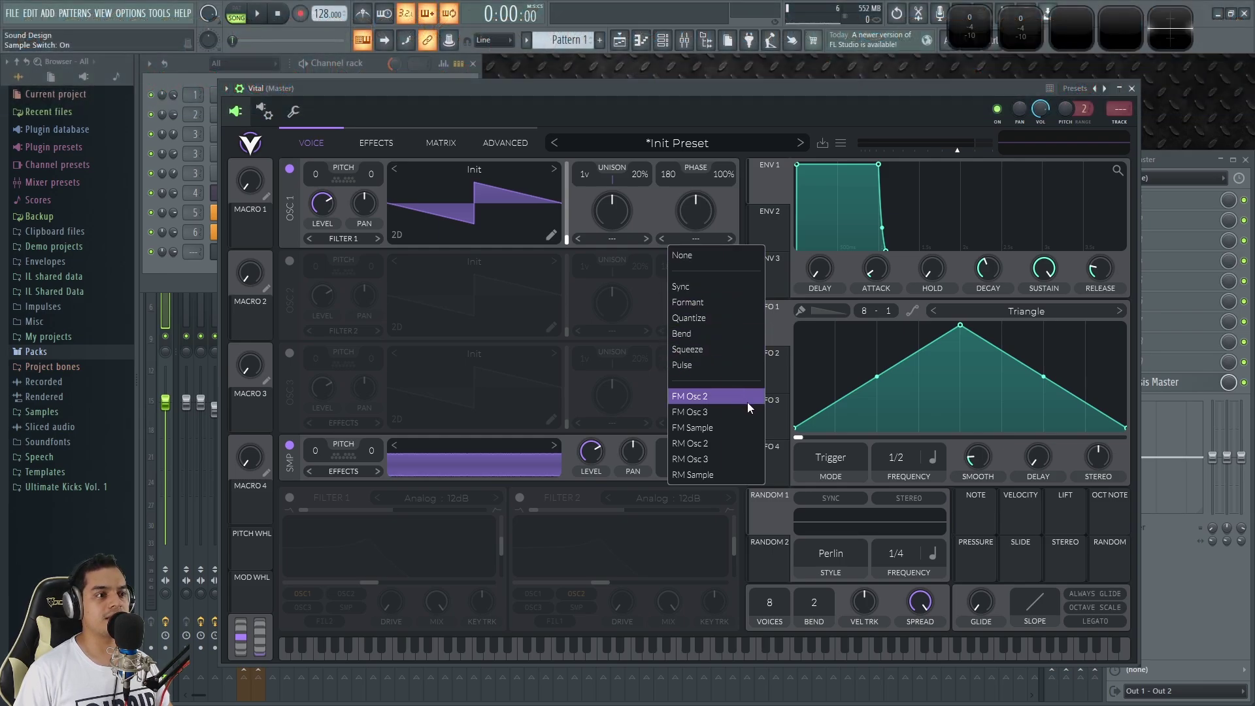
{"action": "left_click", "coordinate": [703, 428]}
{"action": "left_click_drag", "start_coordinate": [703, 207], "coordinate": [696, 260]}
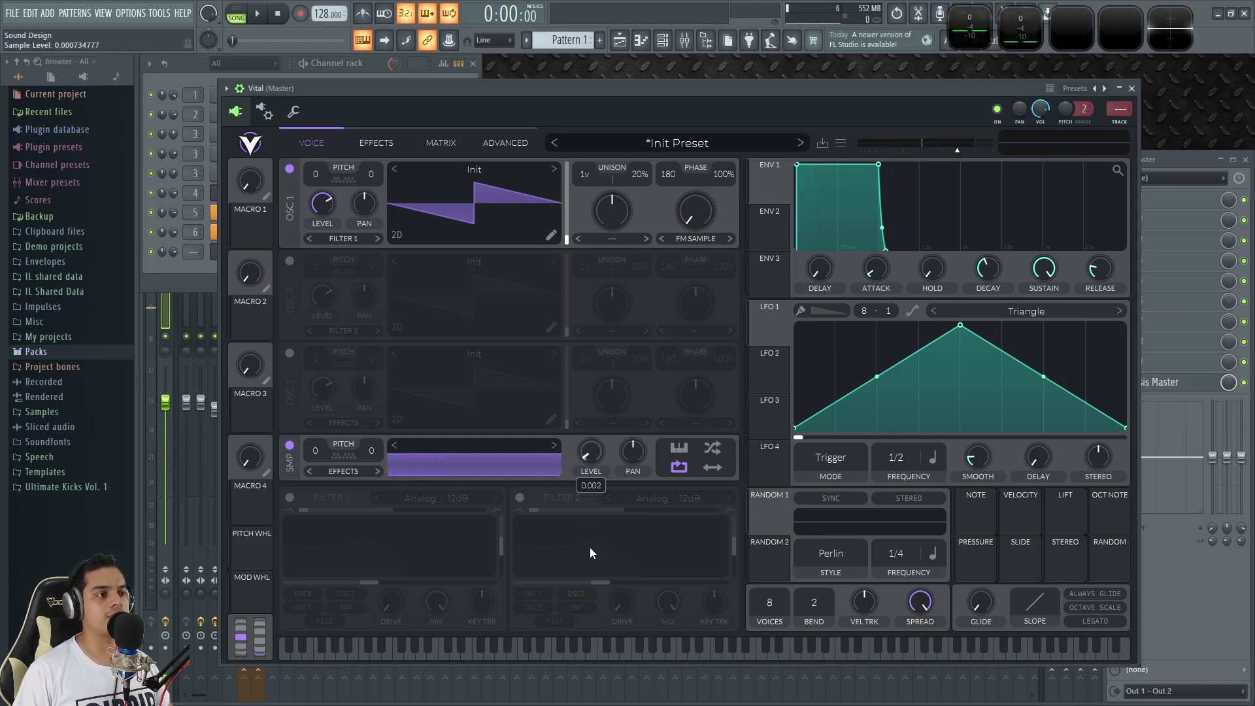
{"action": "mouse_move", "coordinate": [689, 222]}
{"action": "left_mouse_down"}
{"action": "mouse_move", "coordinate": [696, 186]}
{"action": "mouse_move", "coordinate": [696, 228]}
{"action": "left_mouse_up"}
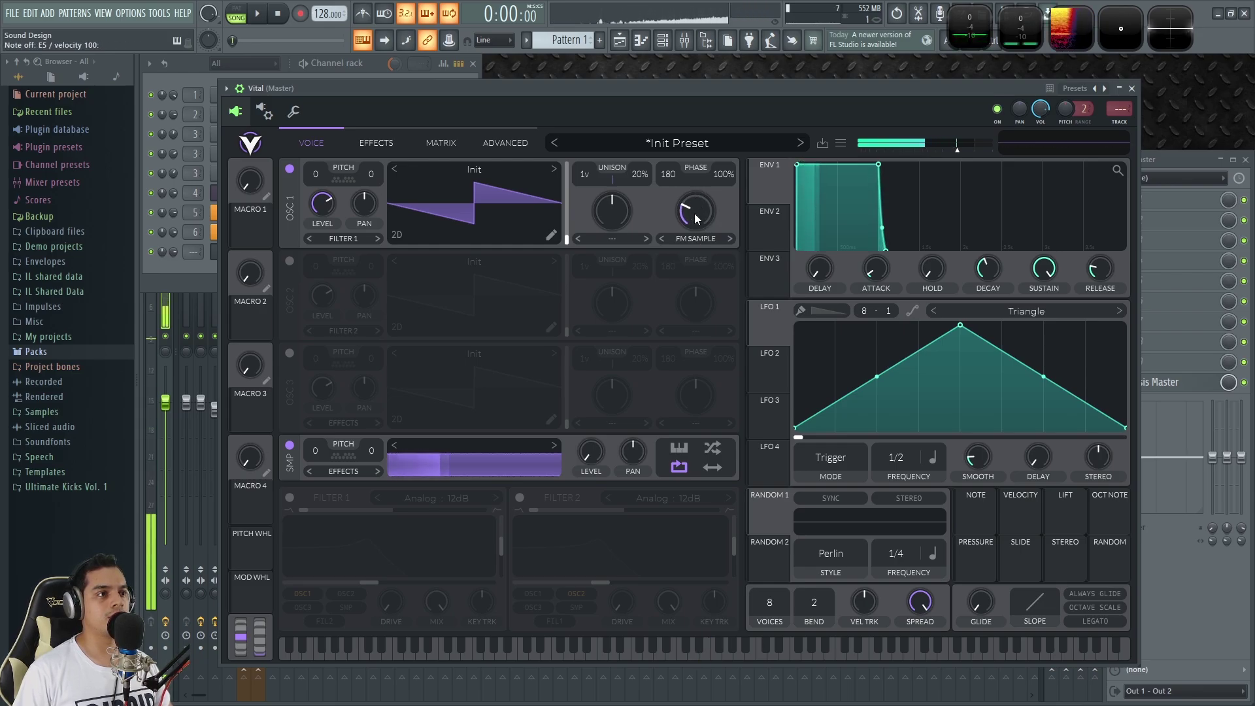
{"action": "scroll", "coordinate": [694, 216], "scroll_direction": "down", "scroll_amount": 2}
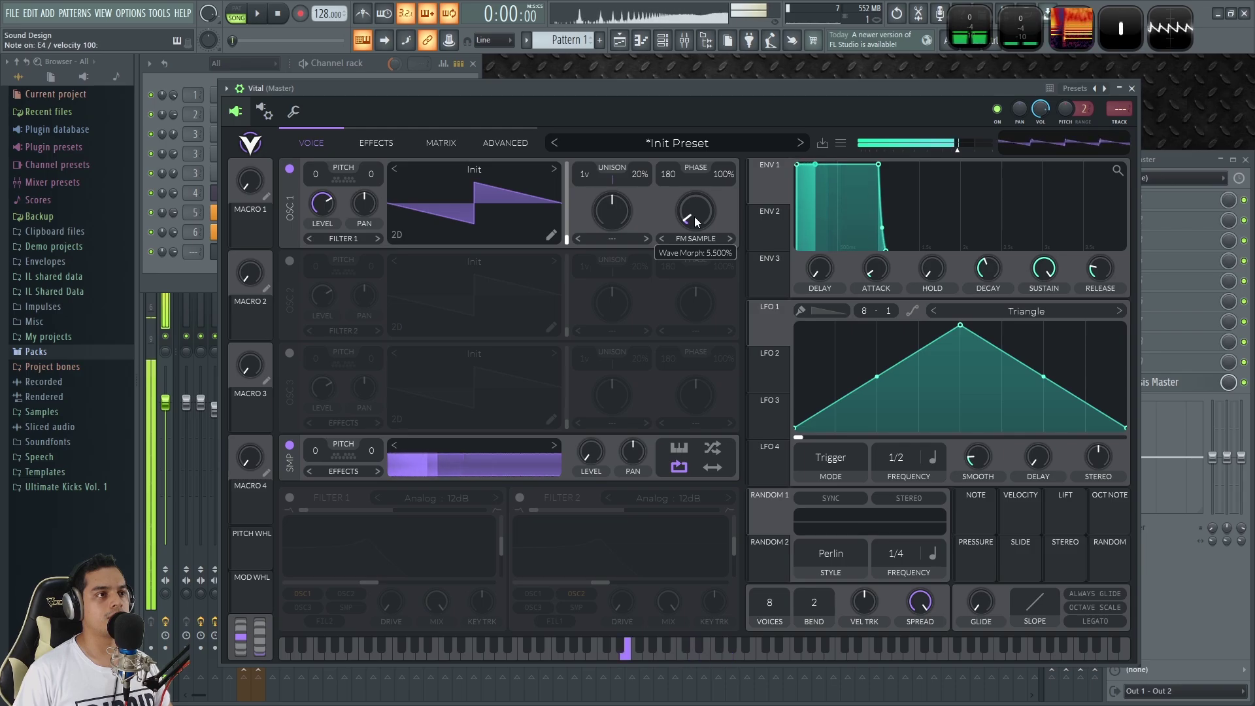
Shape envelope 1 into a pluck with low sustain, a longer release and a shorter decay.
{"action": "left_click_drag", "start_coordinate": [1043, 268], "coordinate": [1042, 352]}
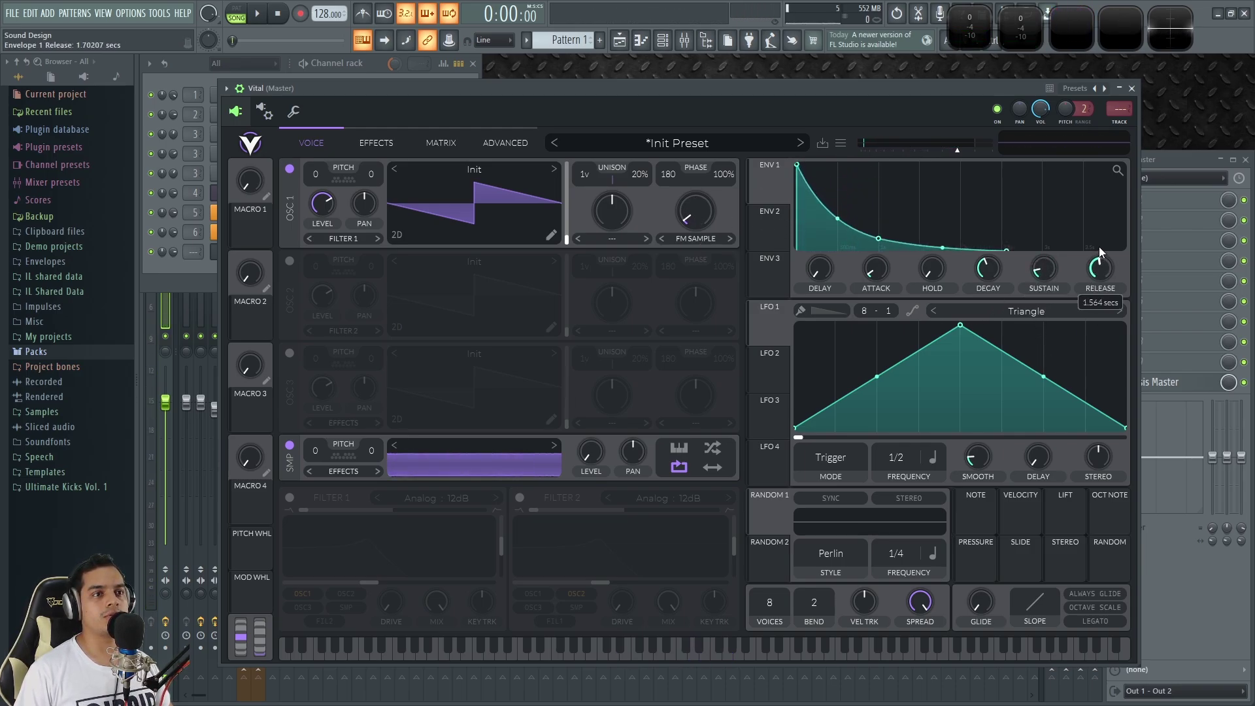
{"action": "left_click_drag", "start_coordinate": [1103, 265], "coordinate": [1102, 280]}
{"action": "left_click_drag", "start_coordinate": [988, 268], "coordinate": [990, 285]}
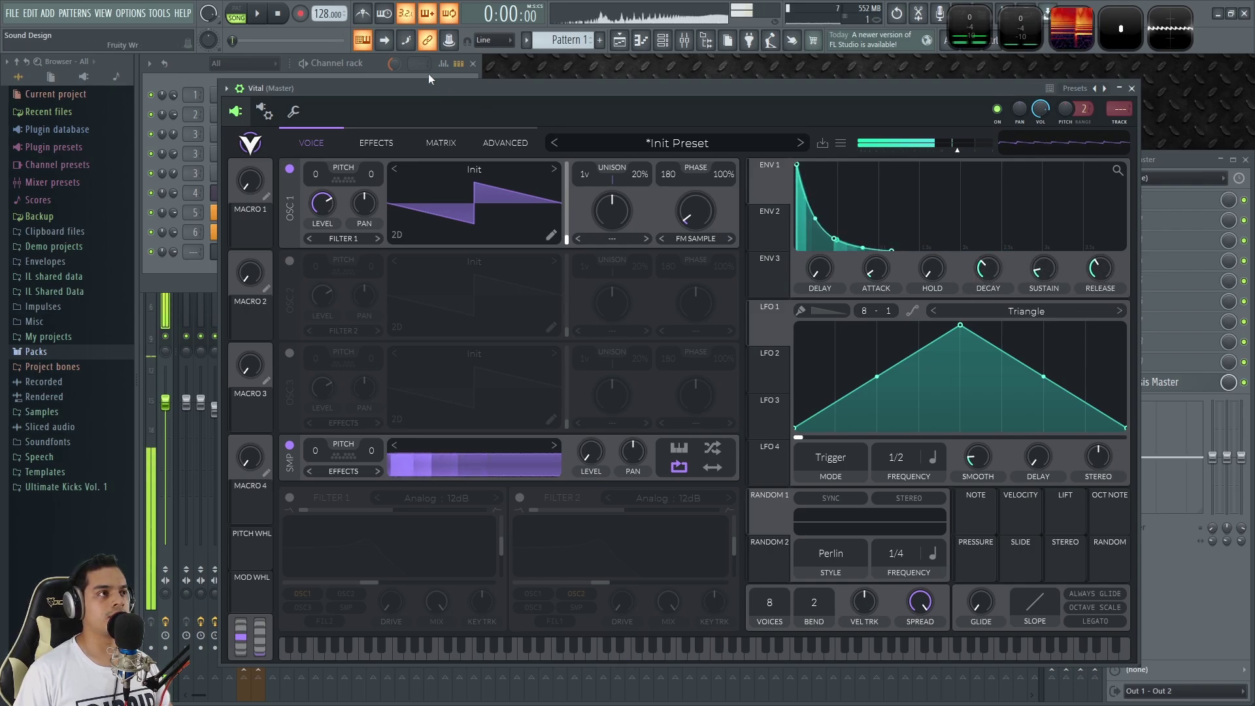
Copy the Default channel's melody into the Vital channel in Pattern 4 and play it in pattern mode.
{"action": "left_click", "coordinate": [177, 268]}
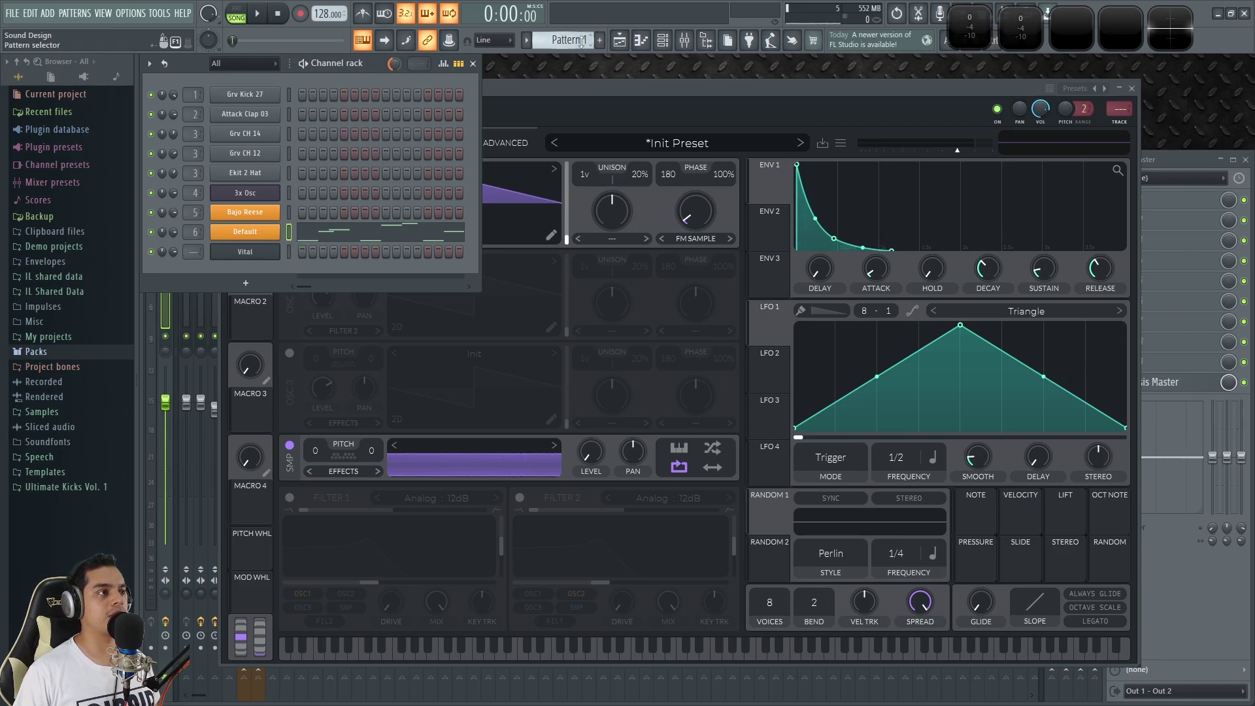
{"action": "scroll", "coordinate": [581, 40], "scroll_direction": "down", "scroll_amount": 2}
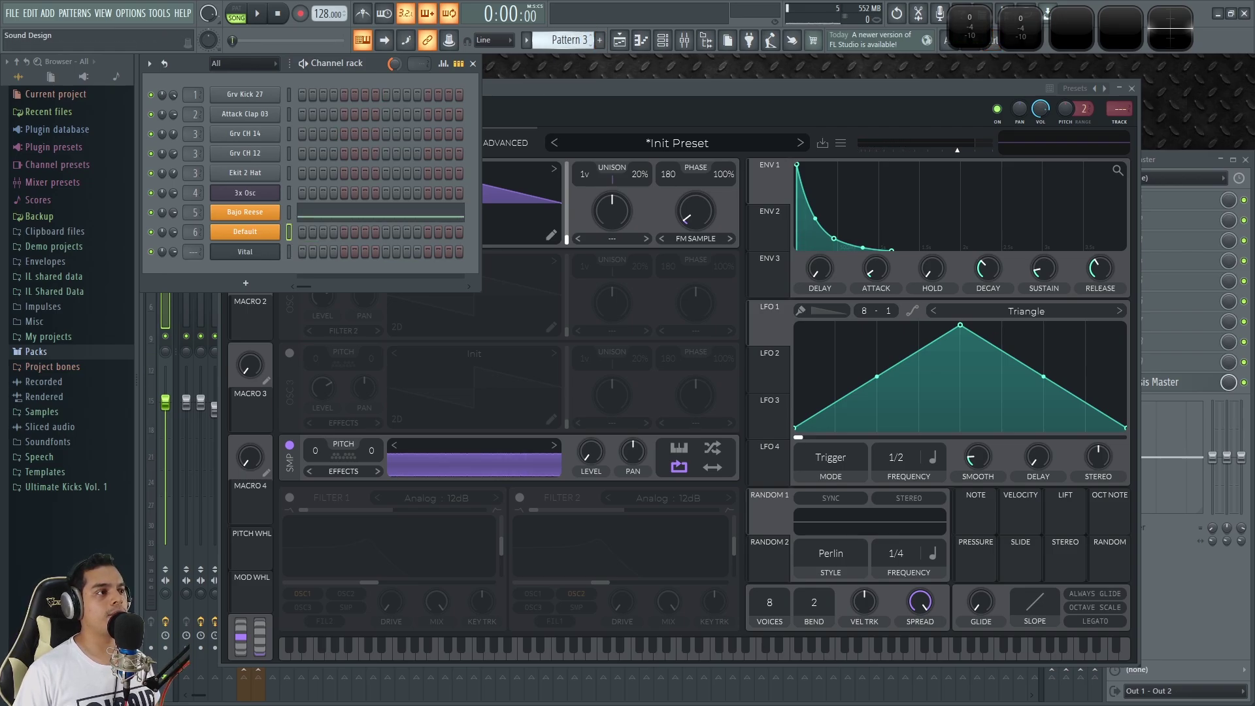
{"action": "scroll", "coordinate": [568, 40], "scroll_direction": "down", "scroll_amount": 1}
{"action": "left_click", "coordinate": [290, 253]}
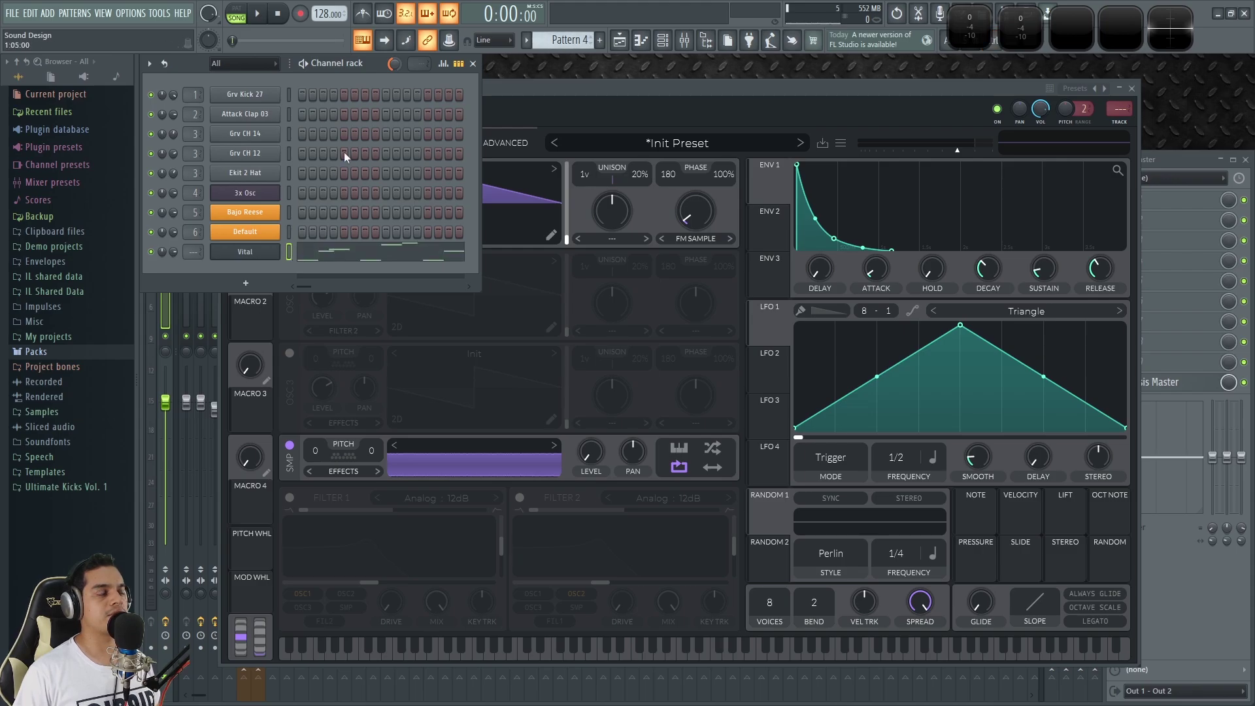
{"action": "left_click", "coordinate": [240, 14]}
{"action": "key", "text": "space"}
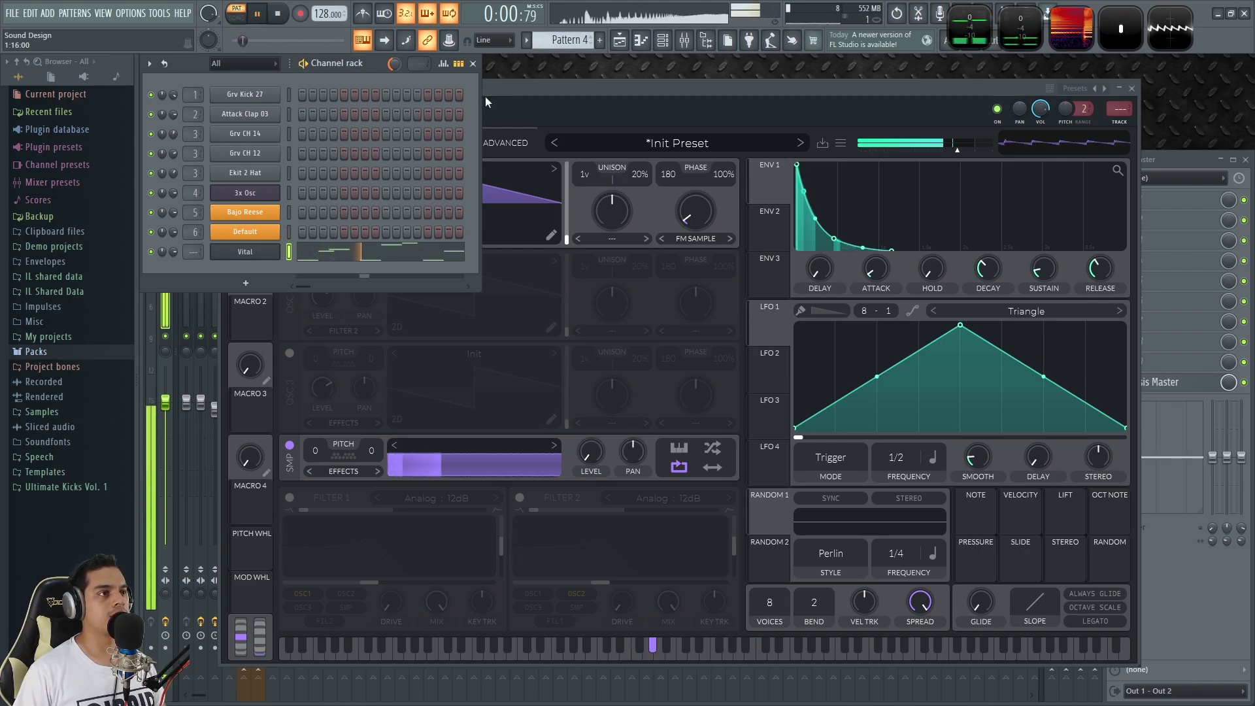
{"action": "left_click", "coordinate": [523, 88]}
{"action": "key", "text": "space"}
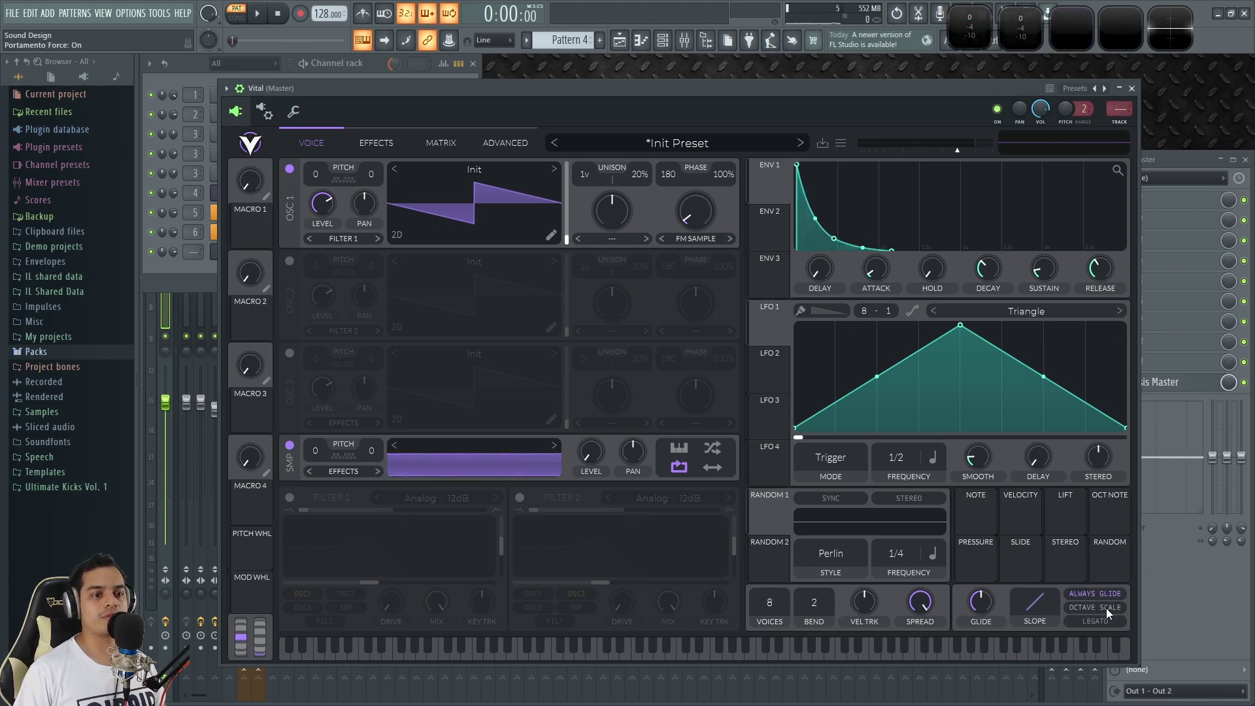
Set Vital's glide to Legato with Always Glide off, reduce Voices to 1 and audition the melody.
{"action": "key", "text": "space"}
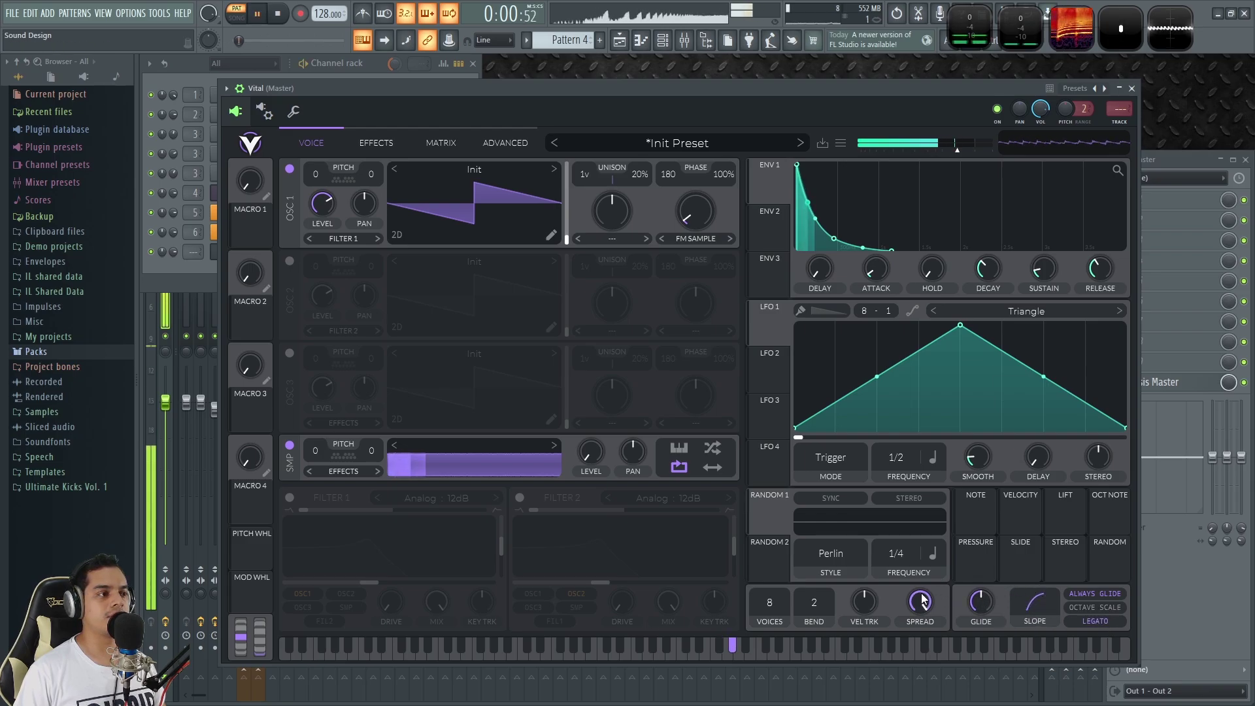
{"action": "left_click", "coordinate": [1098, 594]}
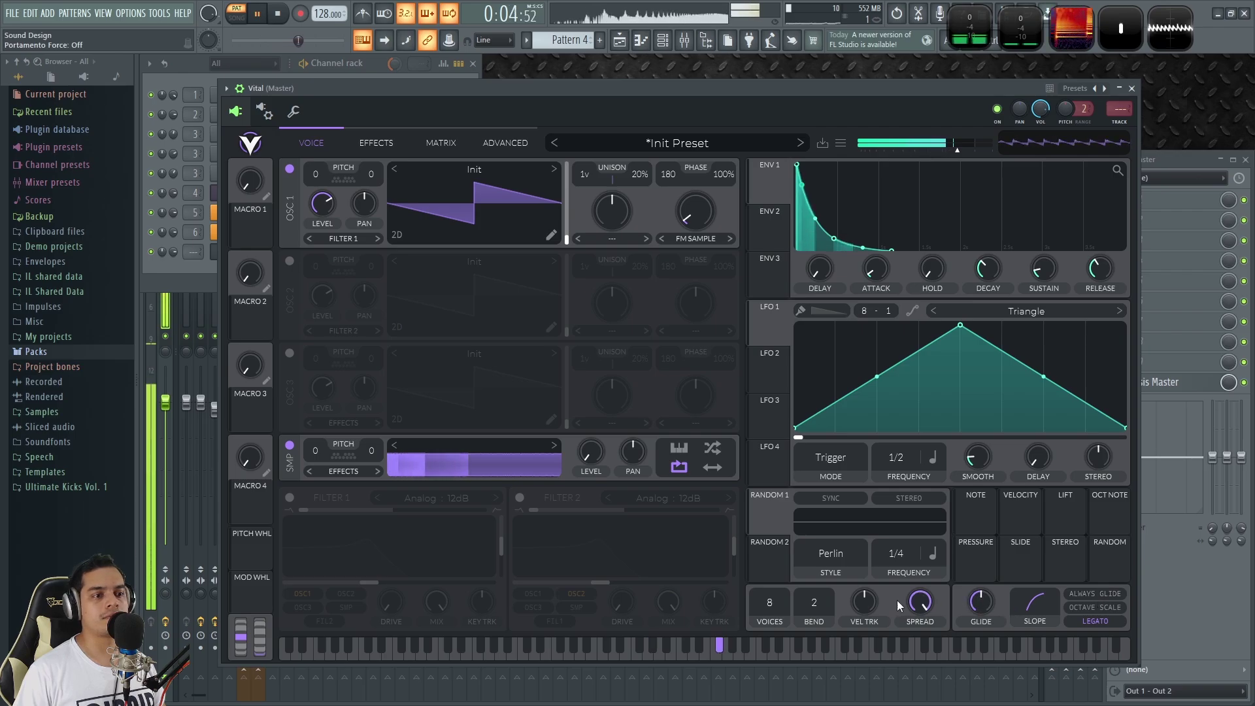
{"action": "key", "text": "space"}
{"action": "left_click_drag", "start_coordinate": [770, 605], "coordinate": [781, 639]}
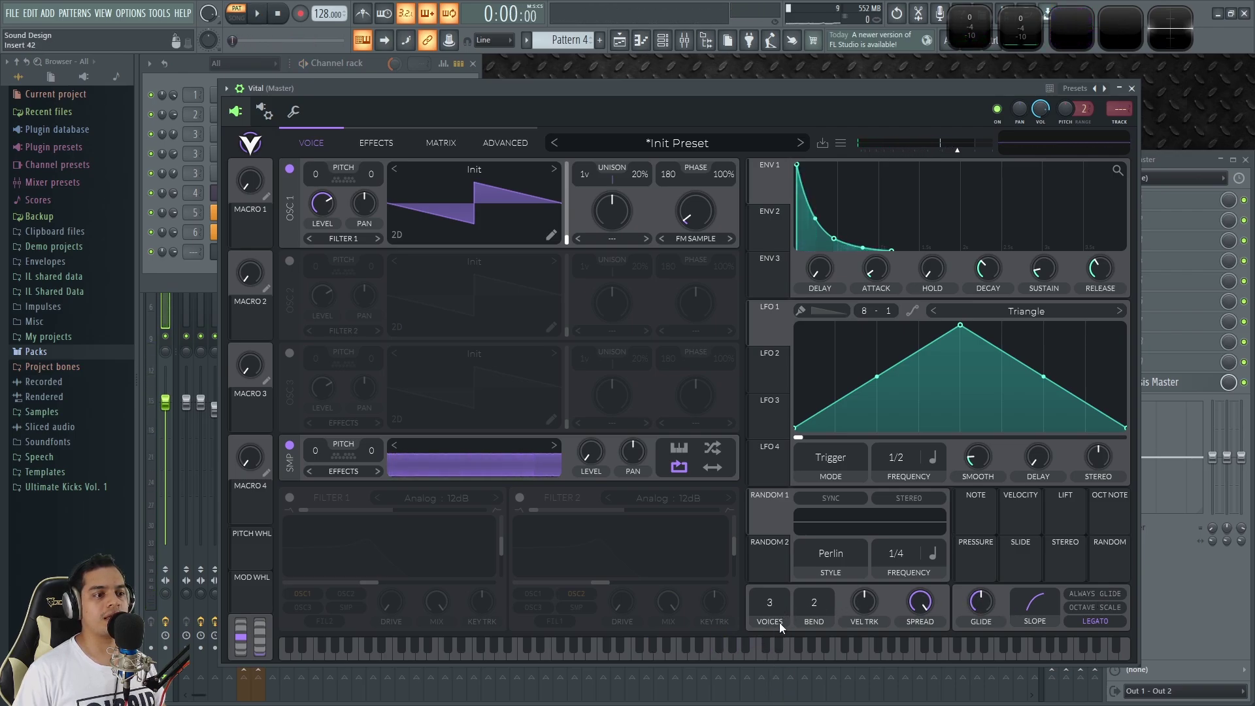
{"action": "key", "text": "v"}
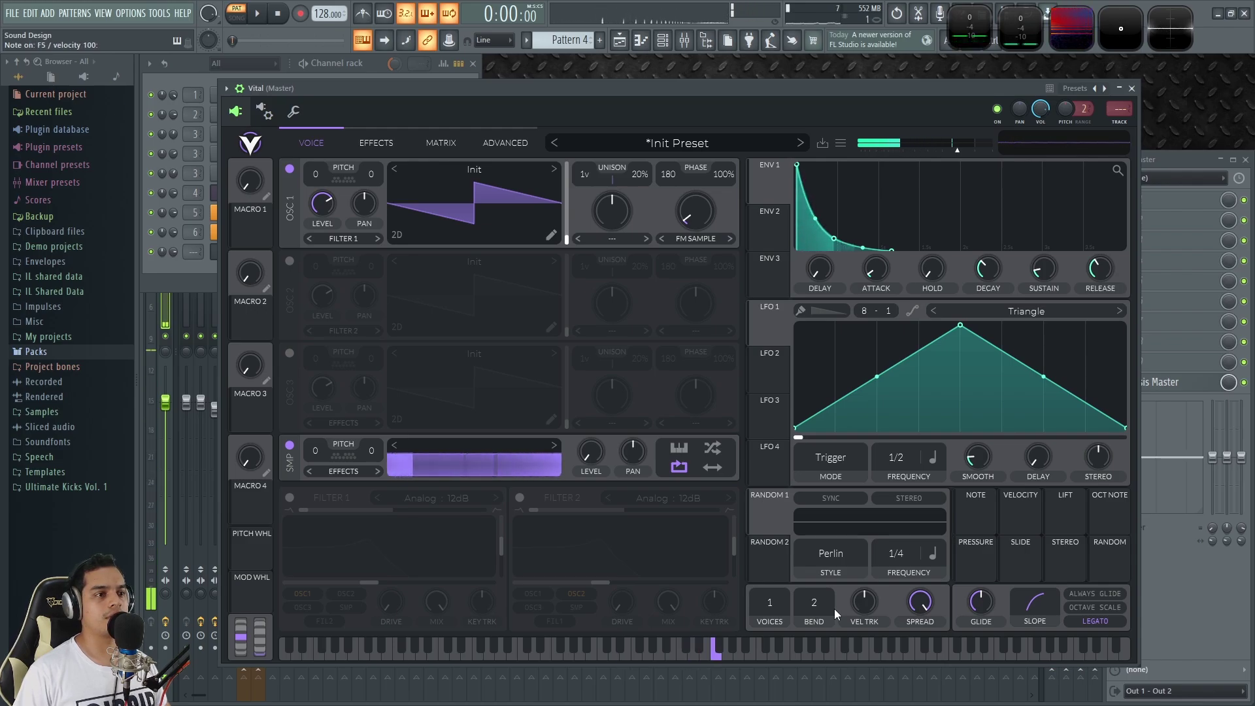
{"action": "key", "text": "space"}
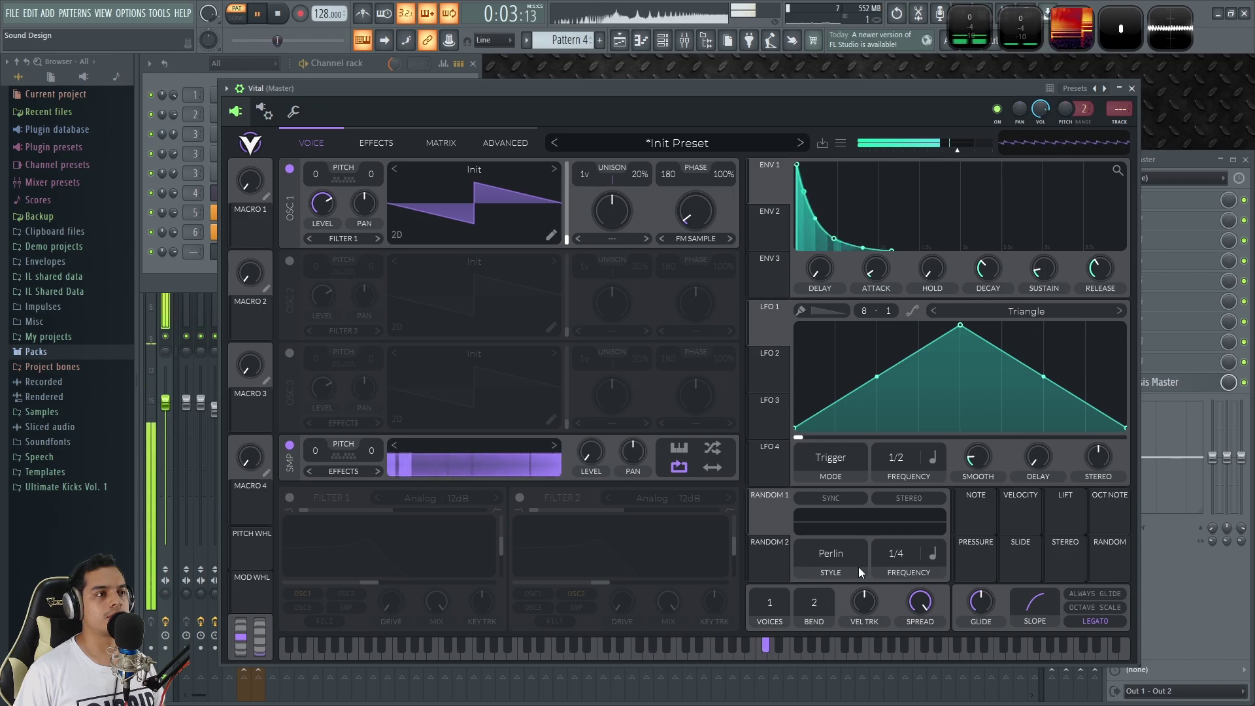
{"action": "key", "text": "space"}
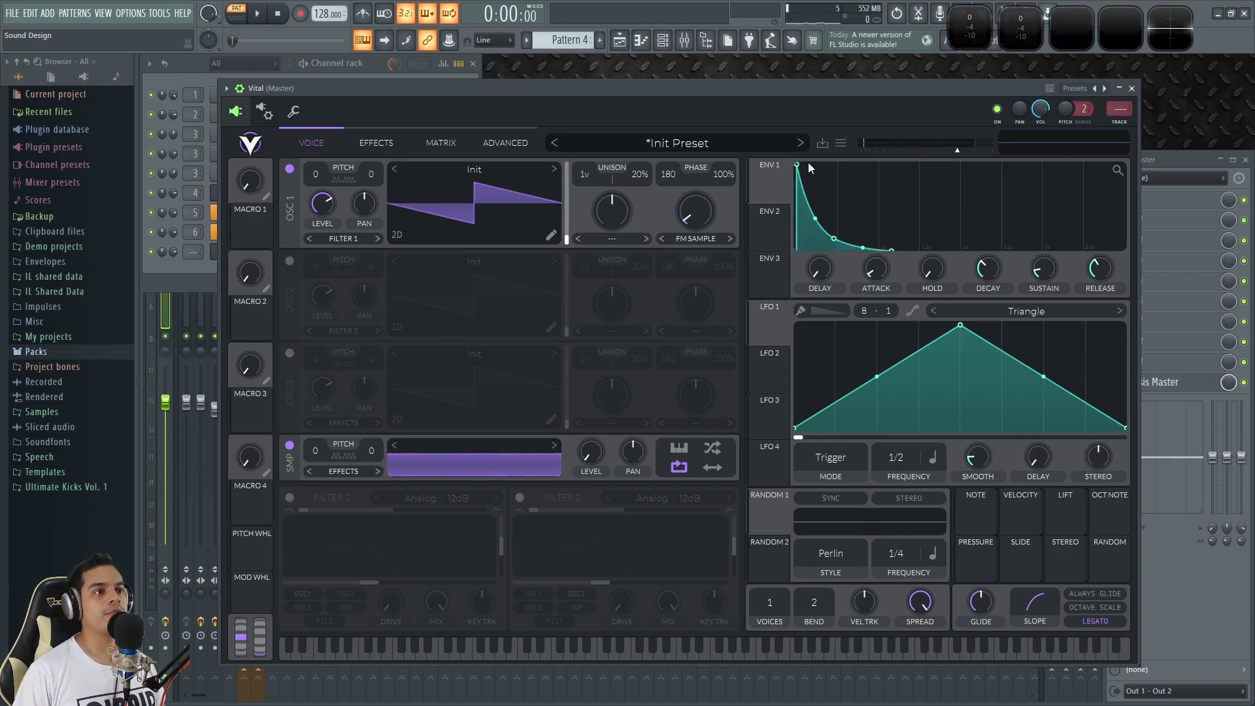
Enable Filter 1 on oscillator 1 and modulate its cutoff with envelope 2 by about 36.
{"action": "left_click", "coordinate": [302, 497]}
{"action": "left_click", "coordinate": [768, 236]}
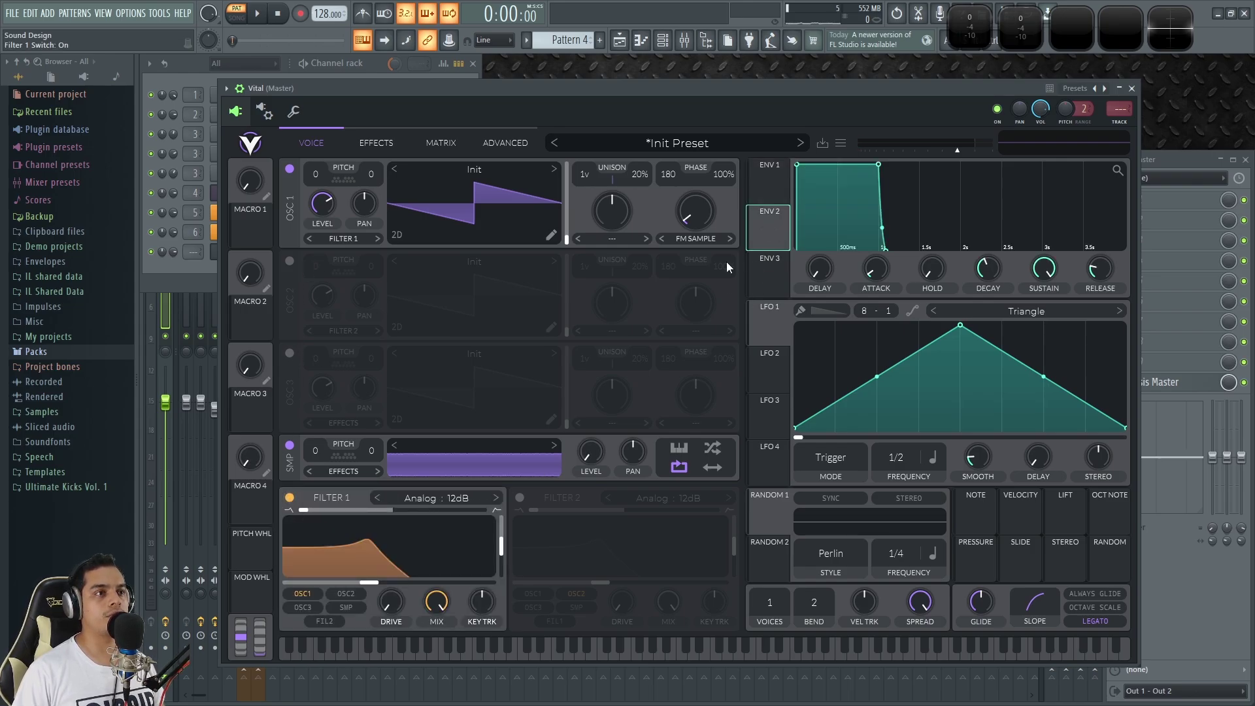
{"action": "left_click_drag", "start_coordinate": [768, 236], "coordinate": [405, 574]}
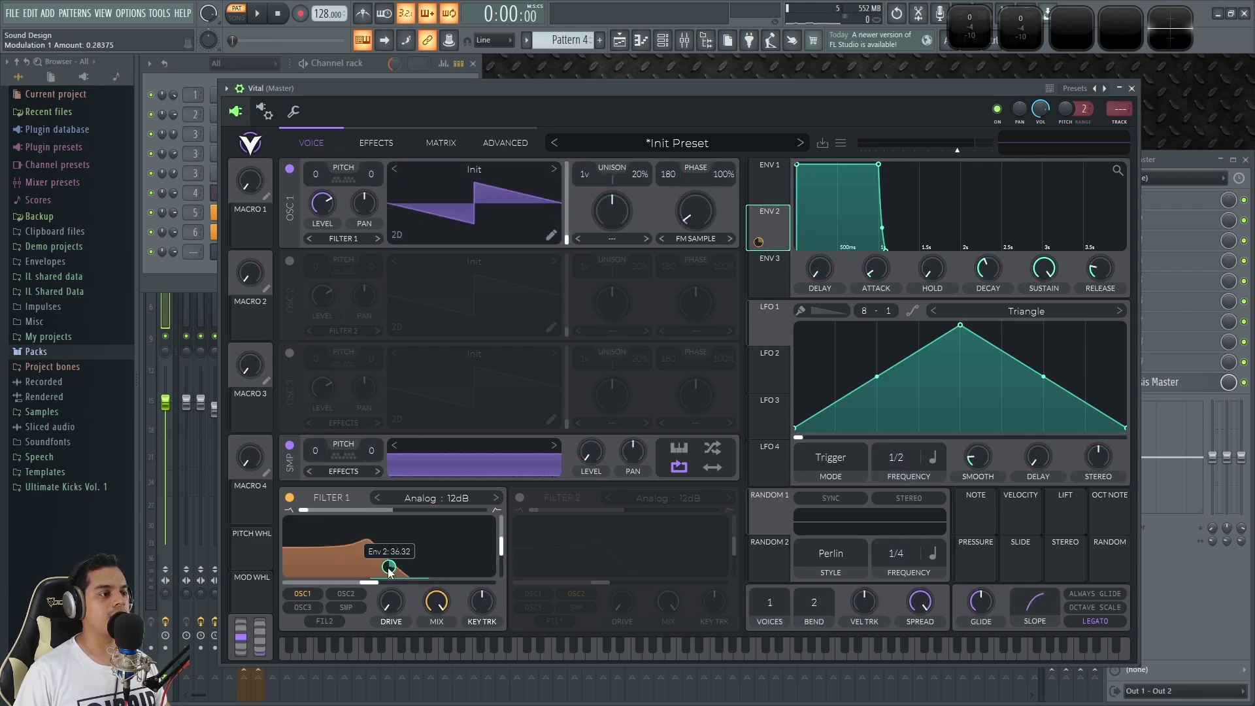
Shape envelope 2 with a short decay, 0.355 sustain and a longer release during playback, and raise Filter 1's cutoff.
{"action": "left_click_drag", "start_coordinate": [1044, 268], "coordinate": [1041, 380]}
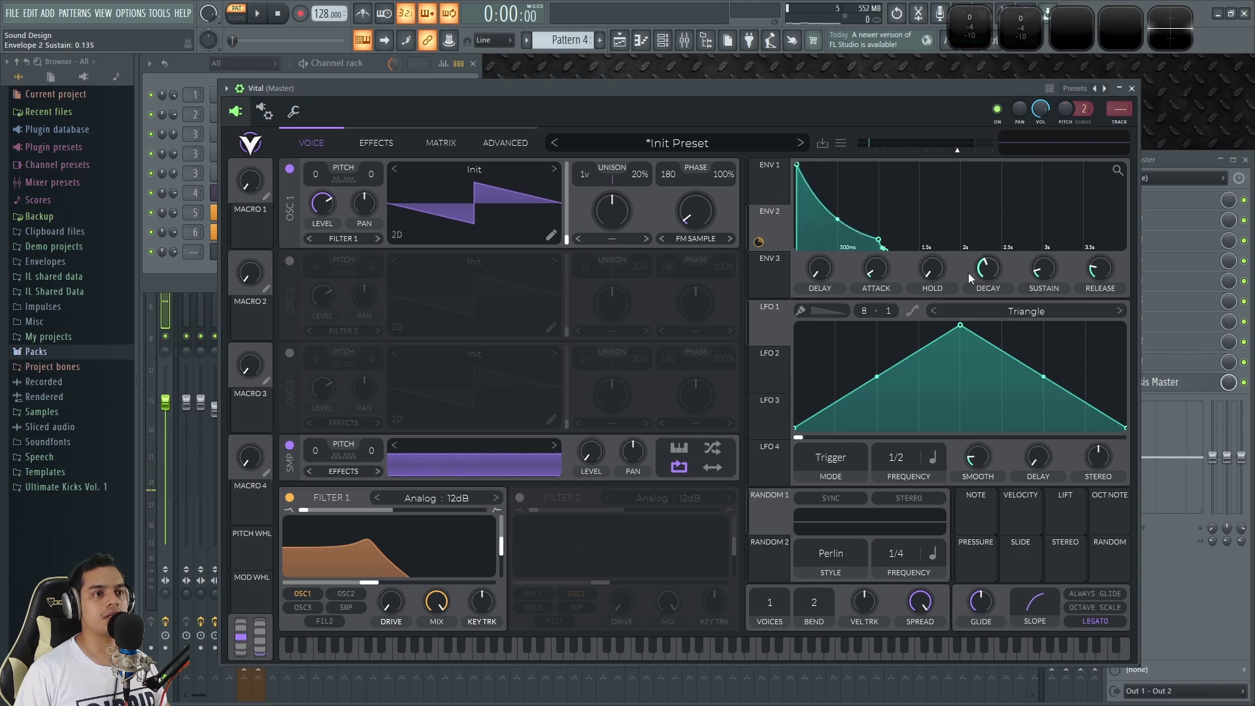
{"action": "left_click_drag", "start_coordinate": [980, 275], "coordinate": [984, 290]}
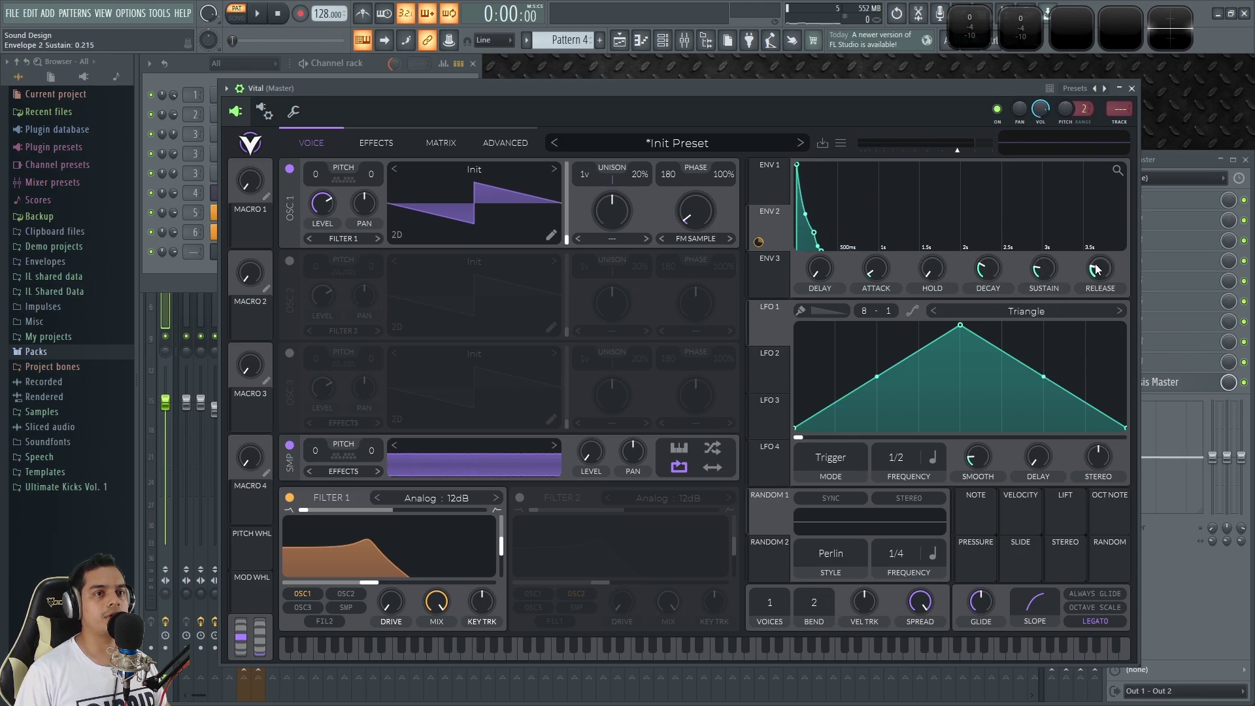
{"action": "key", "text": "space"}
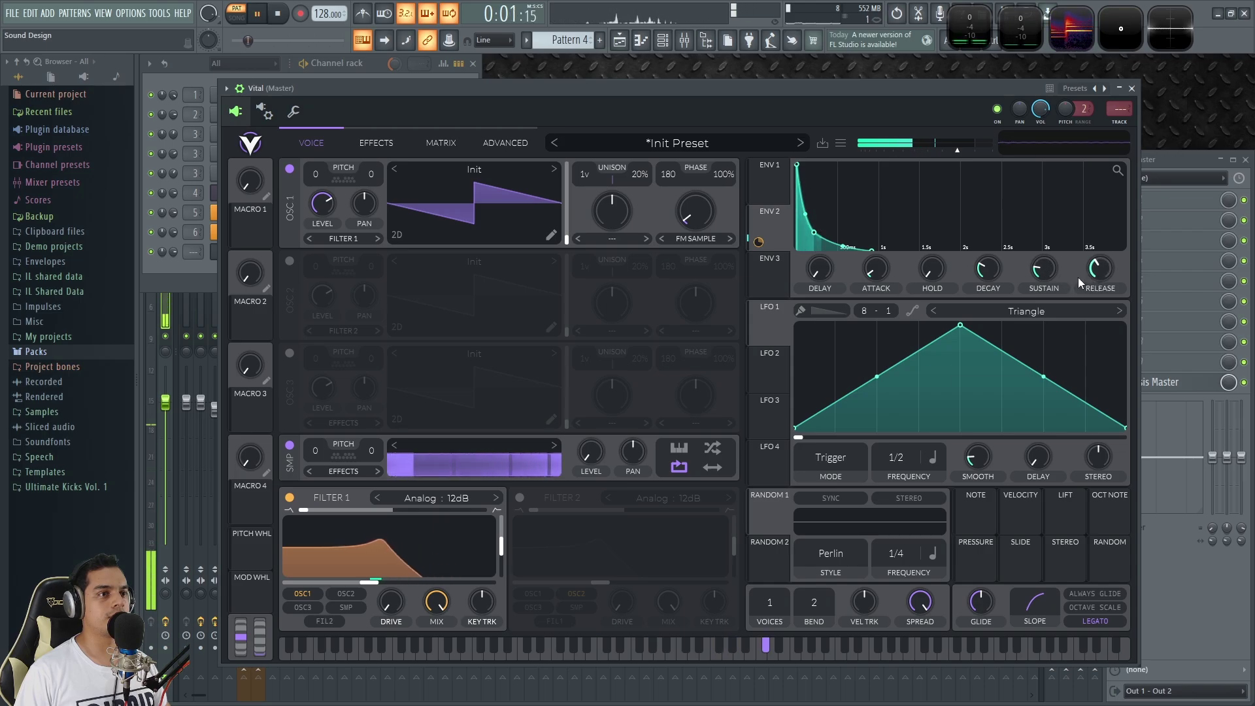
{"action": "left_click_drag", "start_coordinate": [1043, 288], "coordinate": [1042, 271]}
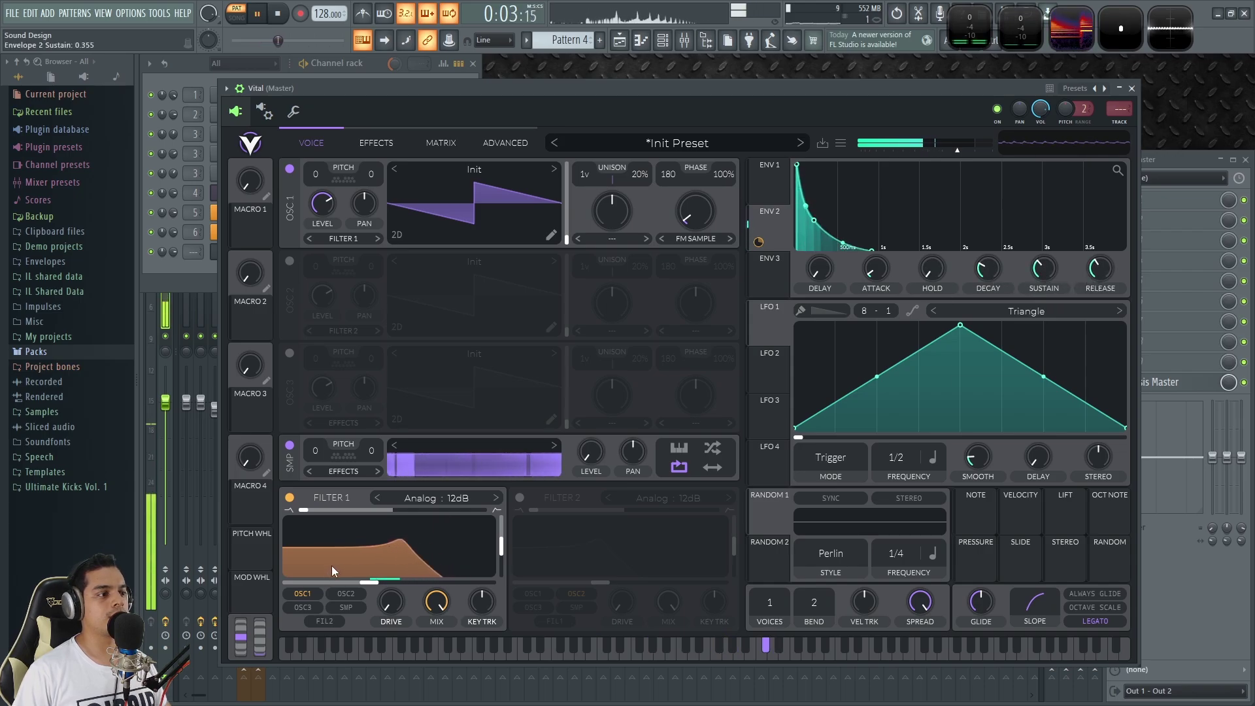
{"action": "key", "text": "space"}
{"action": "left_click_drag", "start_coordinate": [386, 584], "coordinate": [401, 570]}
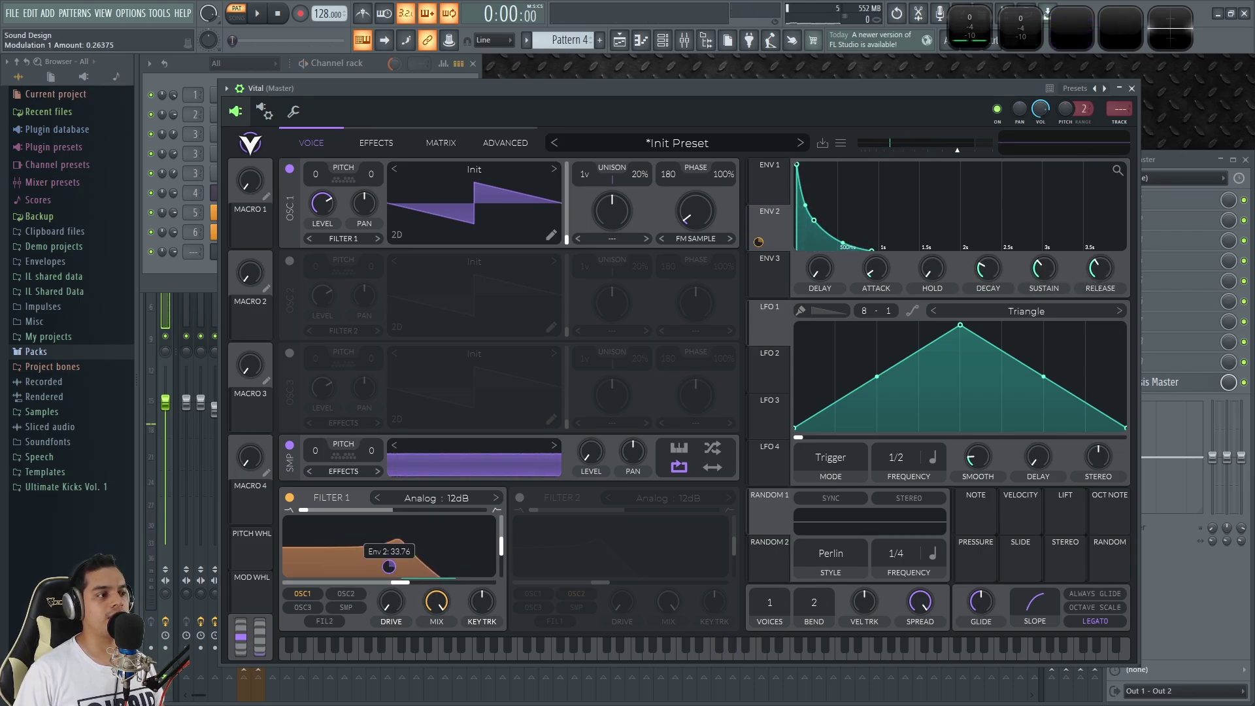
Tune Filter 1 during playback to Analog 24dB with 9.7 dB drive, about 26% resonance and an envelope 2 cutoff modulation of 0.39.
{"action": "key", "text": "space"}
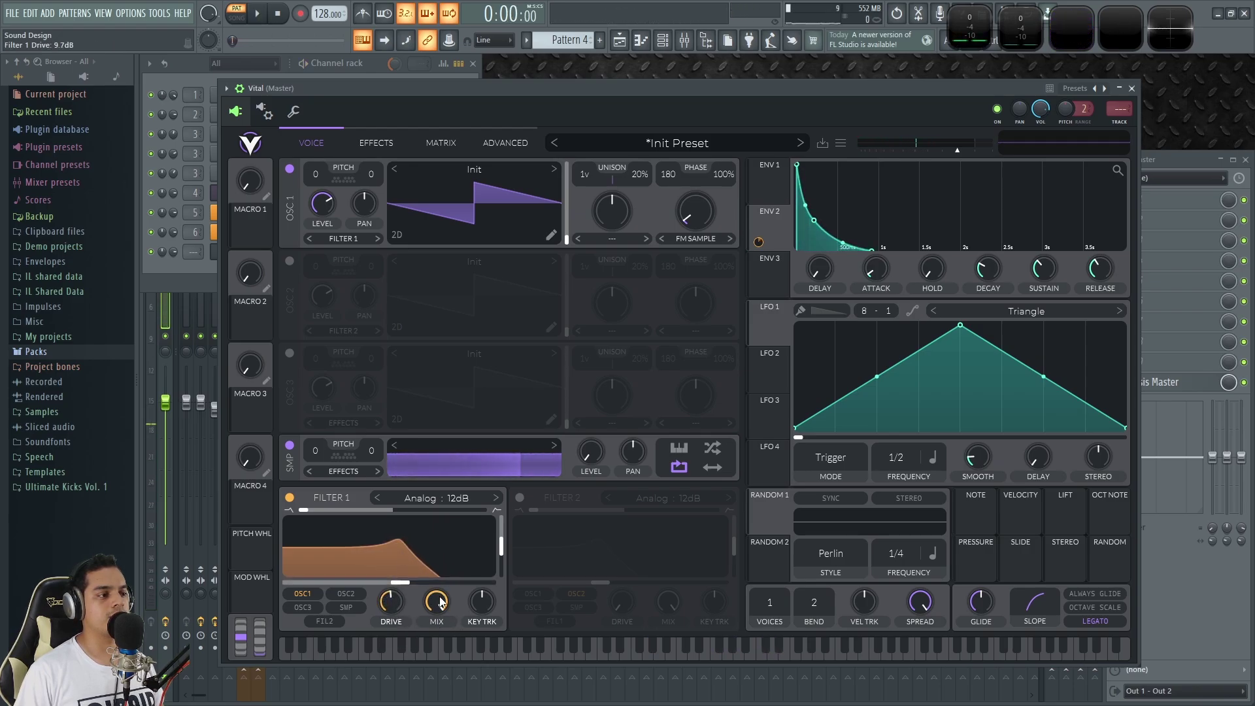
{"action": "mouse_move", "coordinate": [401, 584]}
{"action": "left_mouse_down"}
{"action": "mouse_move", "coordinate": [442, 601]}
{"action": "mouse_move", "coordinate": [401, 574]}
{"action": "left_mouse_up"}
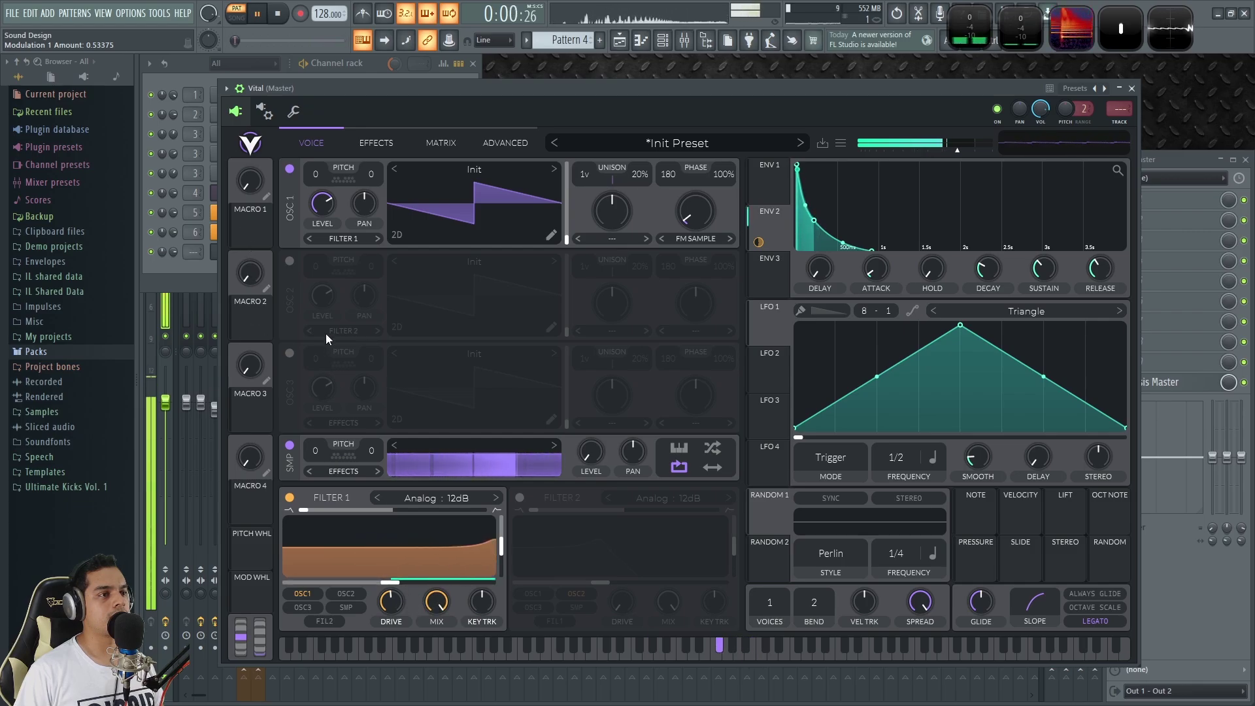
{"action": "mouse_move", "coordinate": [388, 566]}
{"action": "left_mouse_down"}
{"action": "mouse_move", "coordinate": [388, 591]}
{"action": "mouse_move", "coordinate": [388, 537]}
{"action": "mouse_move", "coordinate": [388, 575]}
{"action": "left_mouse_up"}
{"action": "key", "text": "space"}
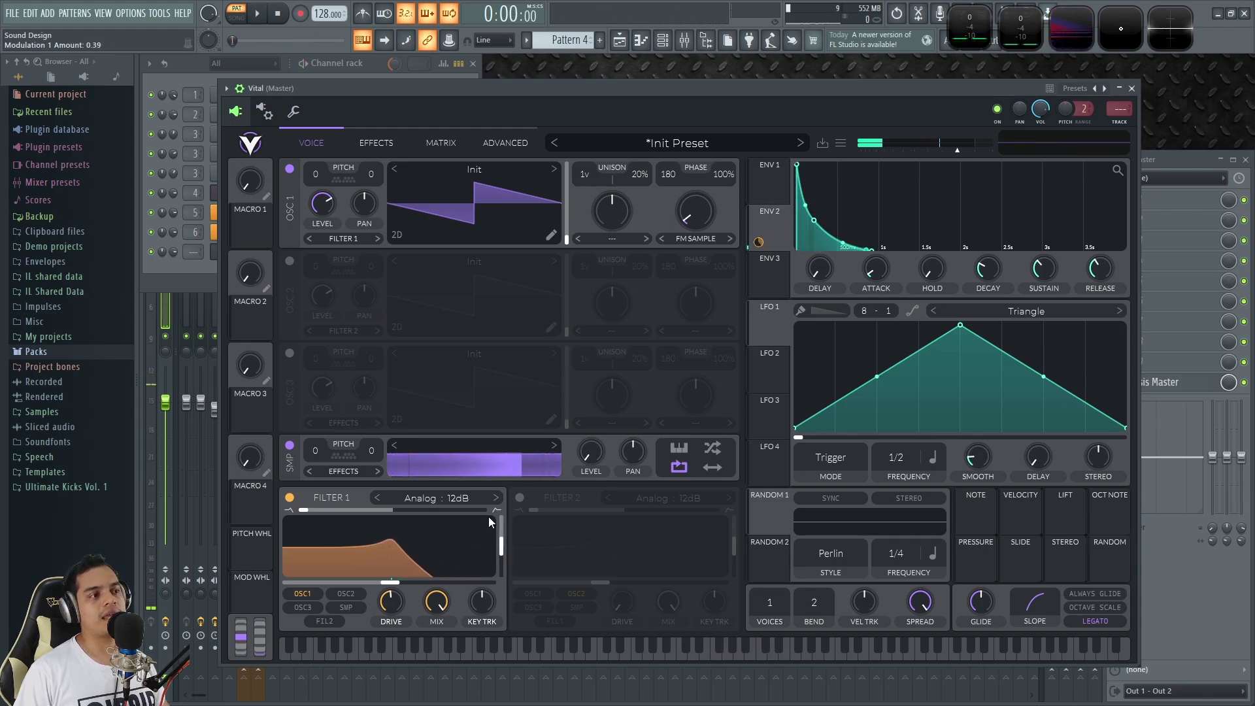
{"action": "left_click", "coordinate": [495, 498]}
{"action": "mouse_move", "coordinate": [501, 548]}
{"action": "left_mouse_down"}
{"action": "mouse_move", "coordinate": [500, 581]}
{"action": "mouse_move", "coordinate": [499, 570]}
{"action": "left_mouse_up"}
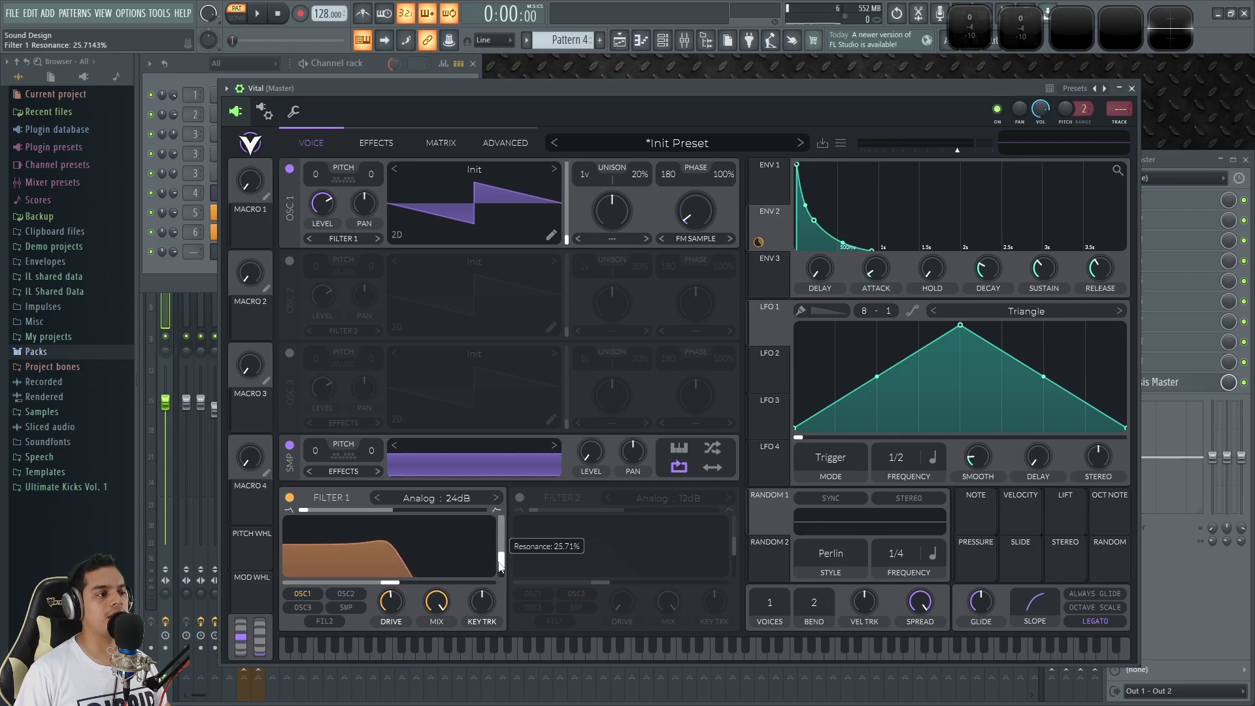
Assign Macro 1 to Filter 1's cutoff with a modulation of about 40.42 and audition it with the macro fully raised.
{"action": "left_click_drag", "start_coordinate": [248, 230], "coordinate": [379, 565]}
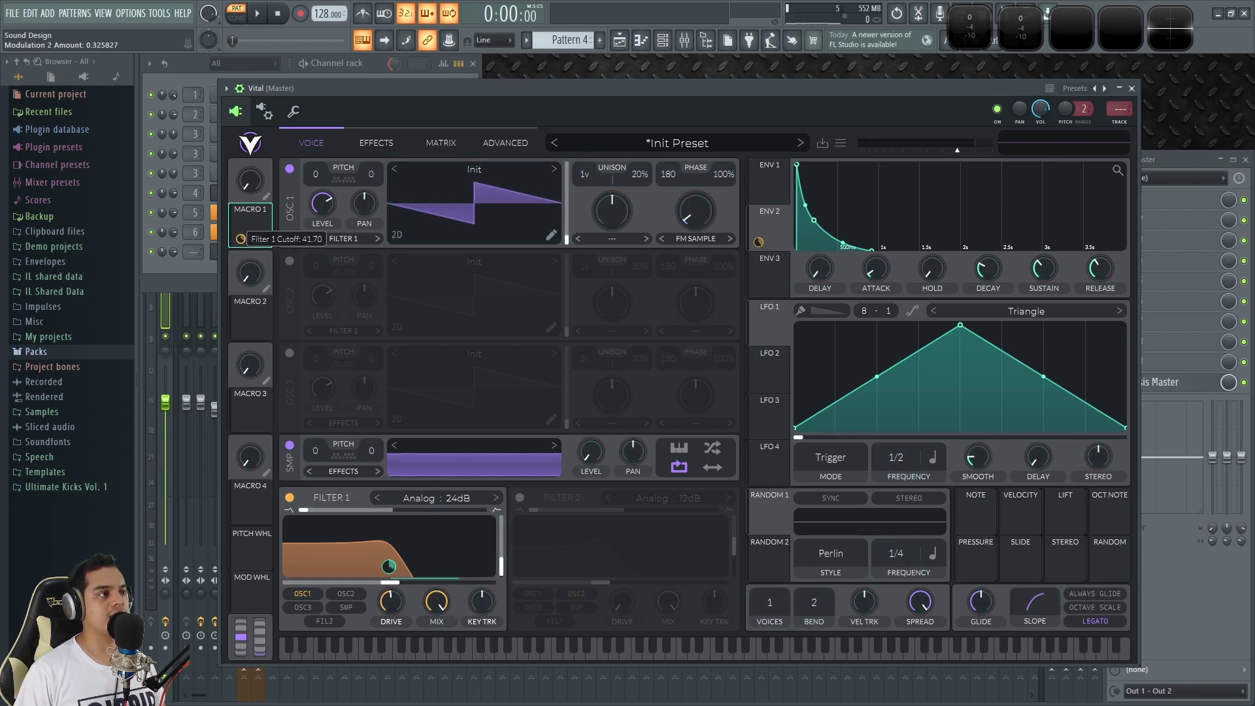
{"action": "key", "text": "space"}
{"action": "left_click_drag", "start_coordinate": [250, 180], "coordinate": [247, 90]}
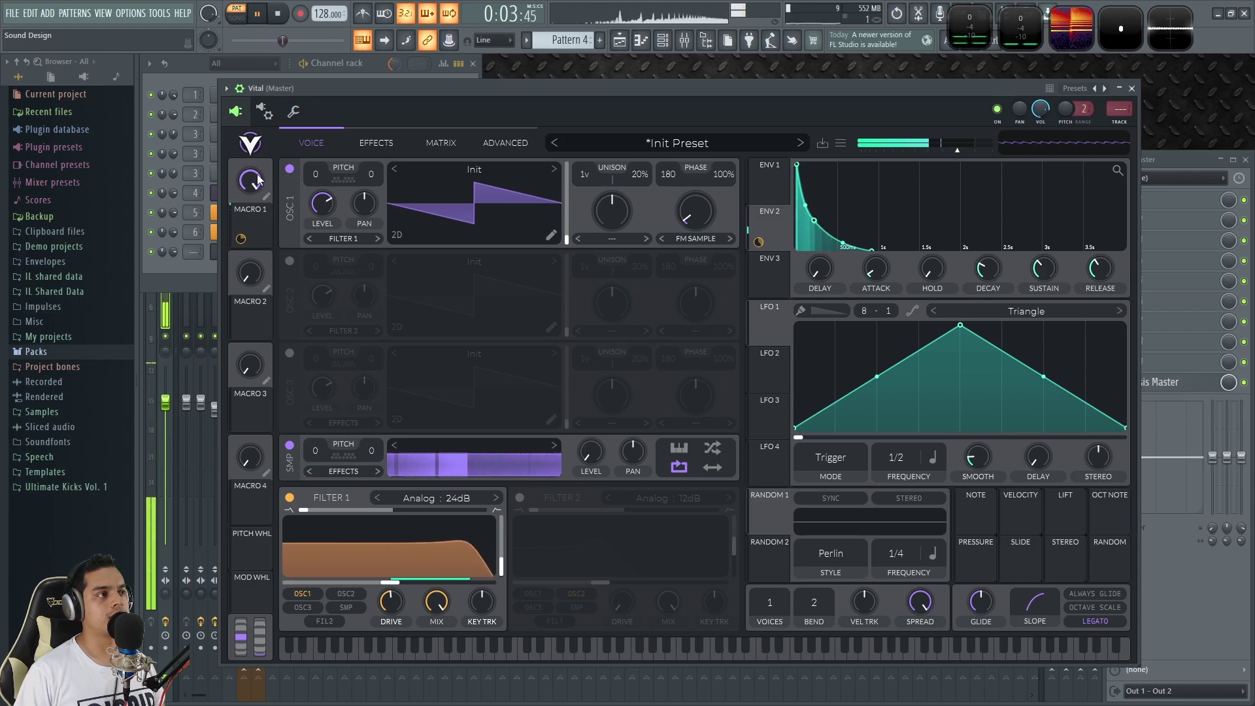
{"action": "mouse_move", "coordinate": [381, 566]}
{"action": "left_mouse_down"}
{"action": "mouse_move", "coordinate": [381, 533]}
{"action": "mouse_move", "coordinate": [397, 571]}
{"action": "left_mouse_up"}
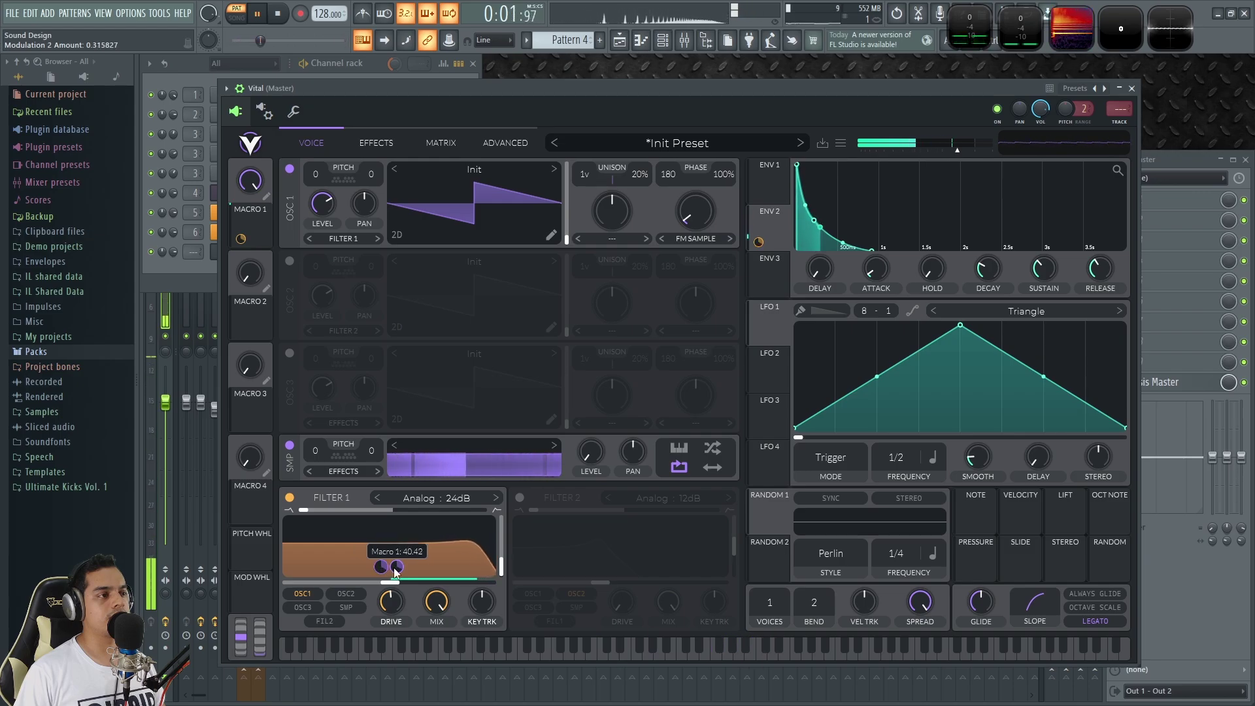
{"action": "left_click_drag", "start_coordinate": [256, 188], "coordinate": [256, 148]}
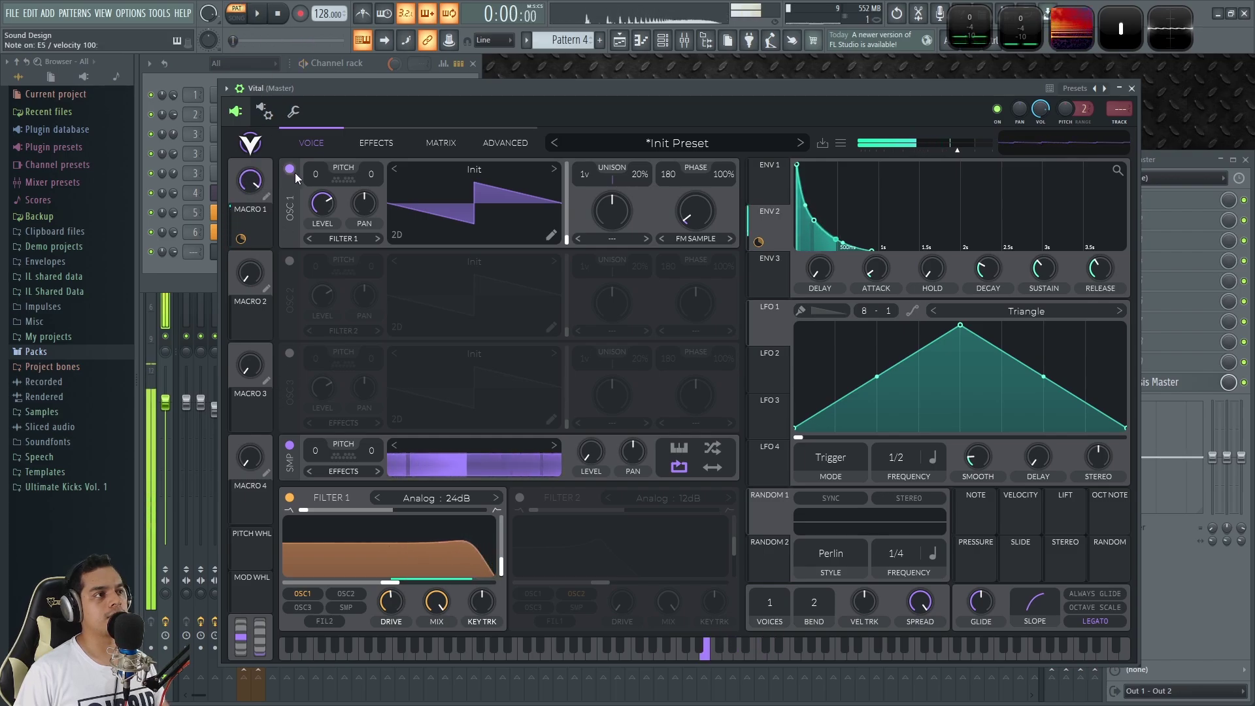
{"action": "key", "text": "space"}
Set oscillator 1's unison to 3 voices with 5% detune and audition it while raising Macro 1 from low to full.
{"action": "left_click_drag", "start_coordinate": [587, 171], "coordinate": [640, 193]}
{"action": "scroll", "coordinate": [639, 178], "scroll_direction": "down", "scroll_amount": 3}
{"action": "key", "text": "space"}
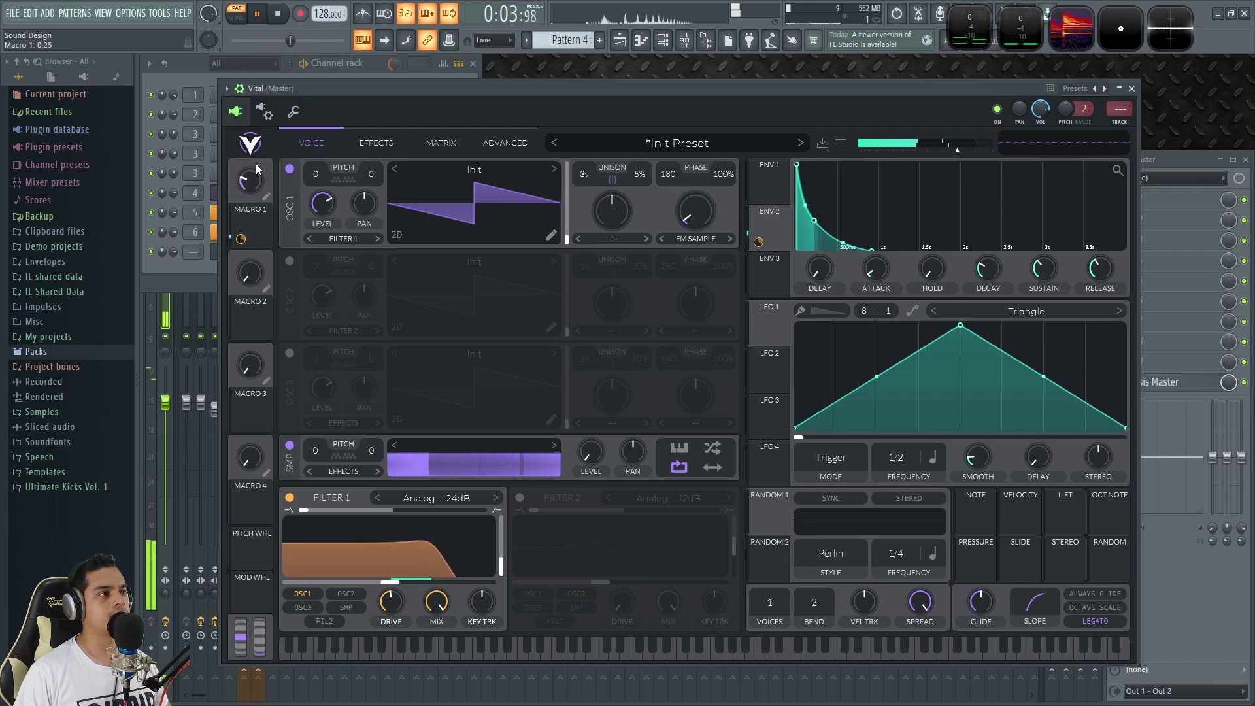
{"action": "scroll", "coordinate": [257, 171], "scroll_direction": "up", "scroll_amount": 5}
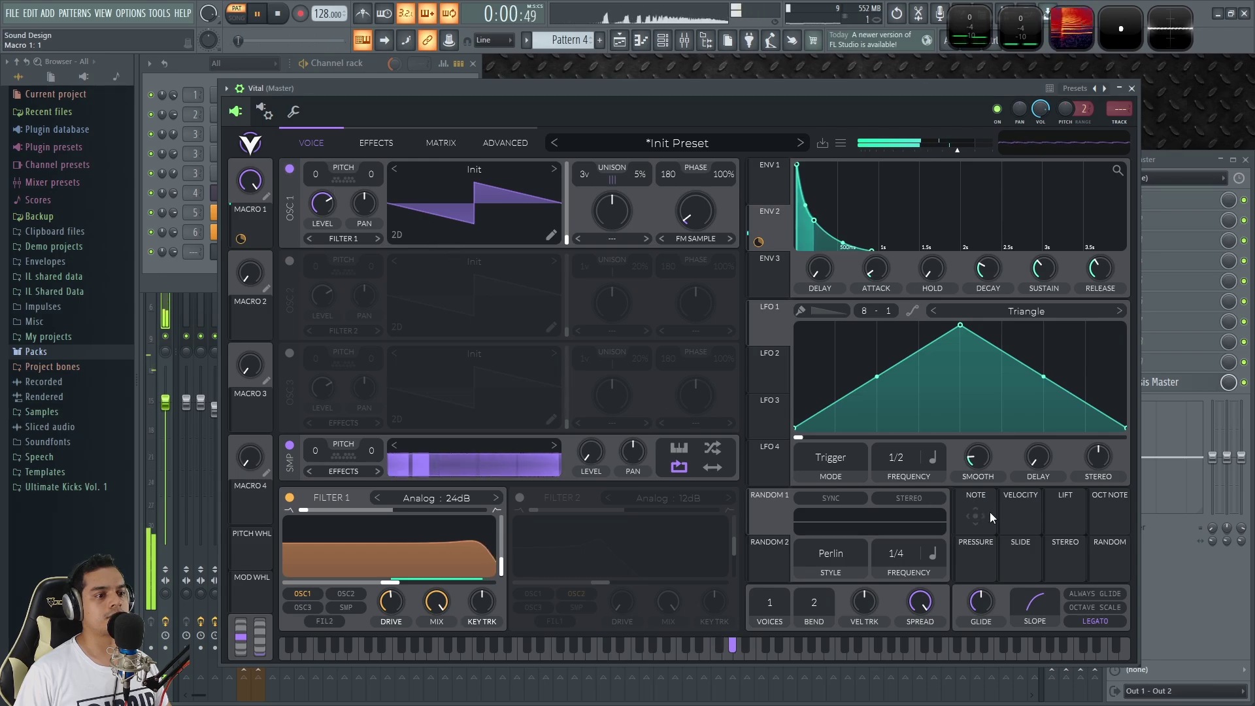
{"action": "key", "text": "space"}
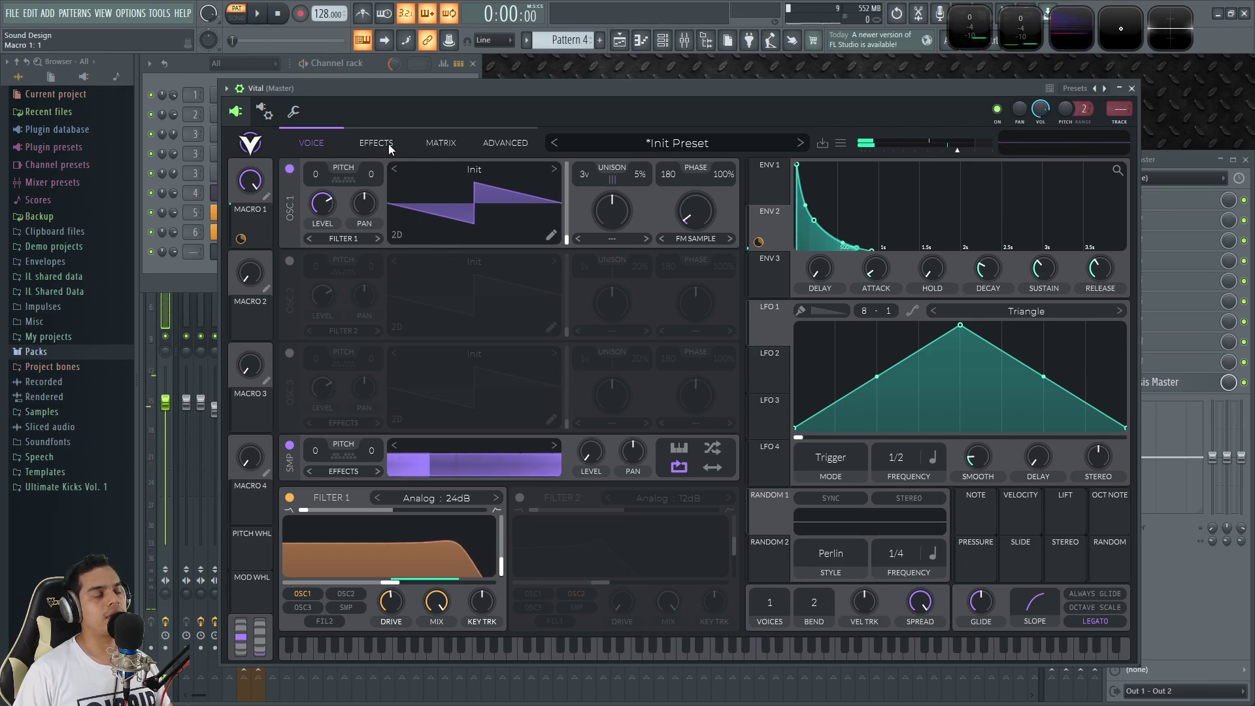
Add the Delay, Distortion and Reverb effects, leaving only the Delay active.
{"action": "left_click", "coordinate": [388, 144]}
{"action": "left_click", "coordinate": [434, 141]}
{"action": "left_click", "coordinate": [376, 146]}
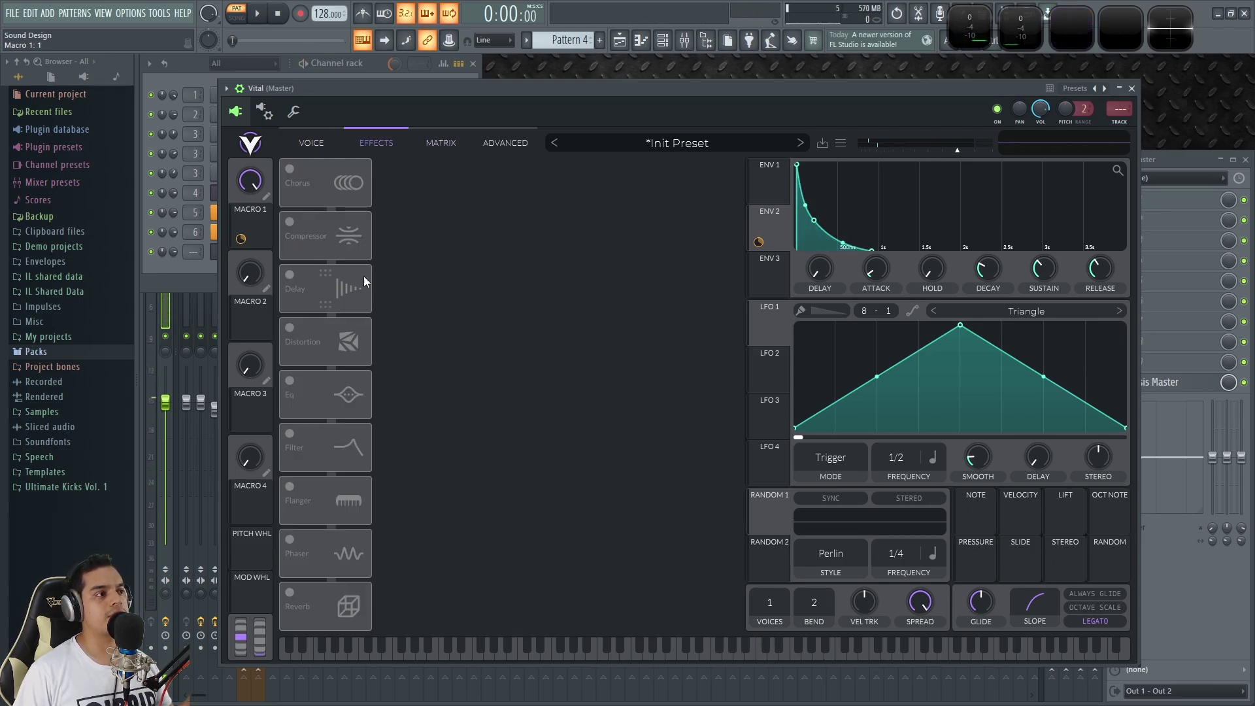
{"action": "left_click", "coordinate": [289, 275]}
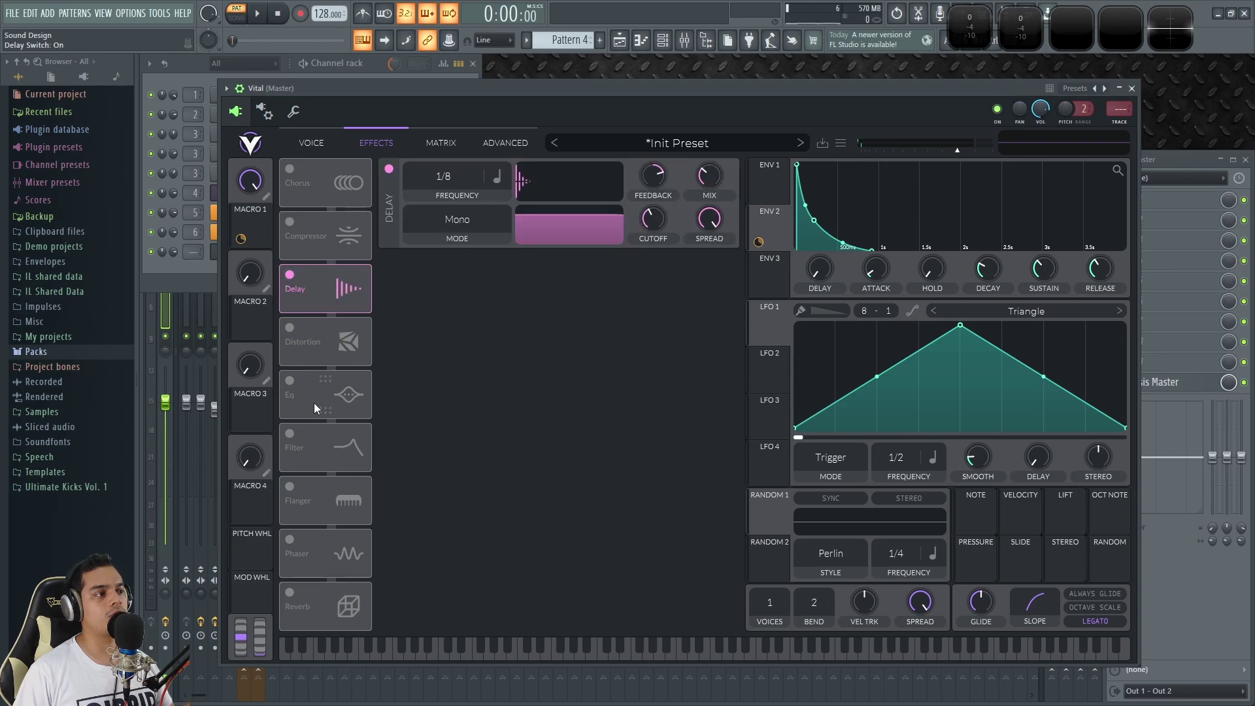
{"action": "left_click", "coordinate": [289, 327]}
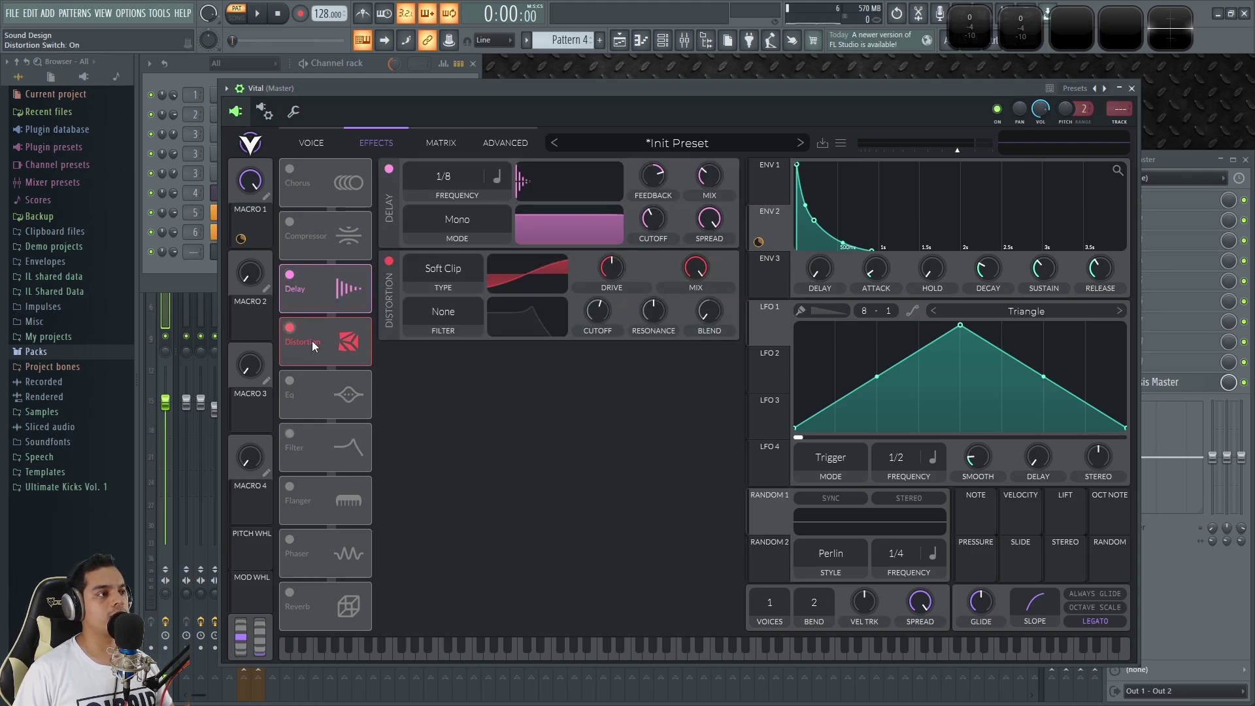
{"action": "left_click", "coordinate": [293, 595]}
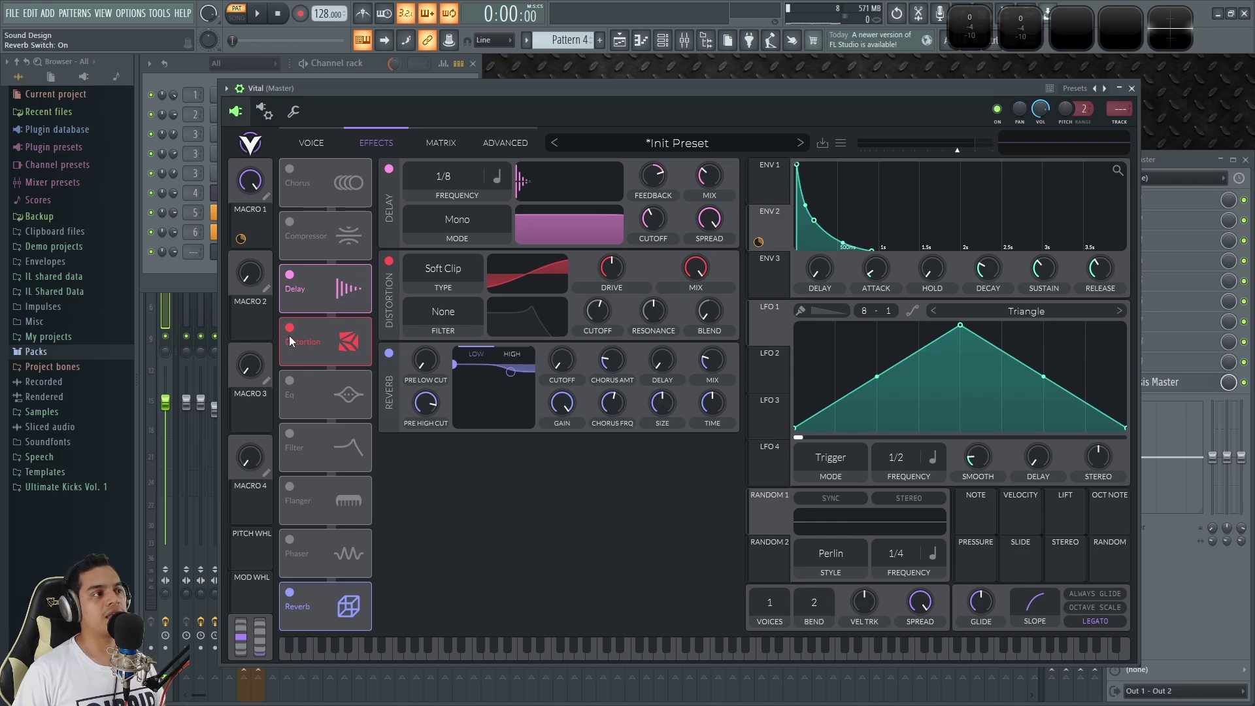
{"action": "left_click", "coordinate": [390, 262]}
{"action": "left_click", "coordinate": [390, 355]}
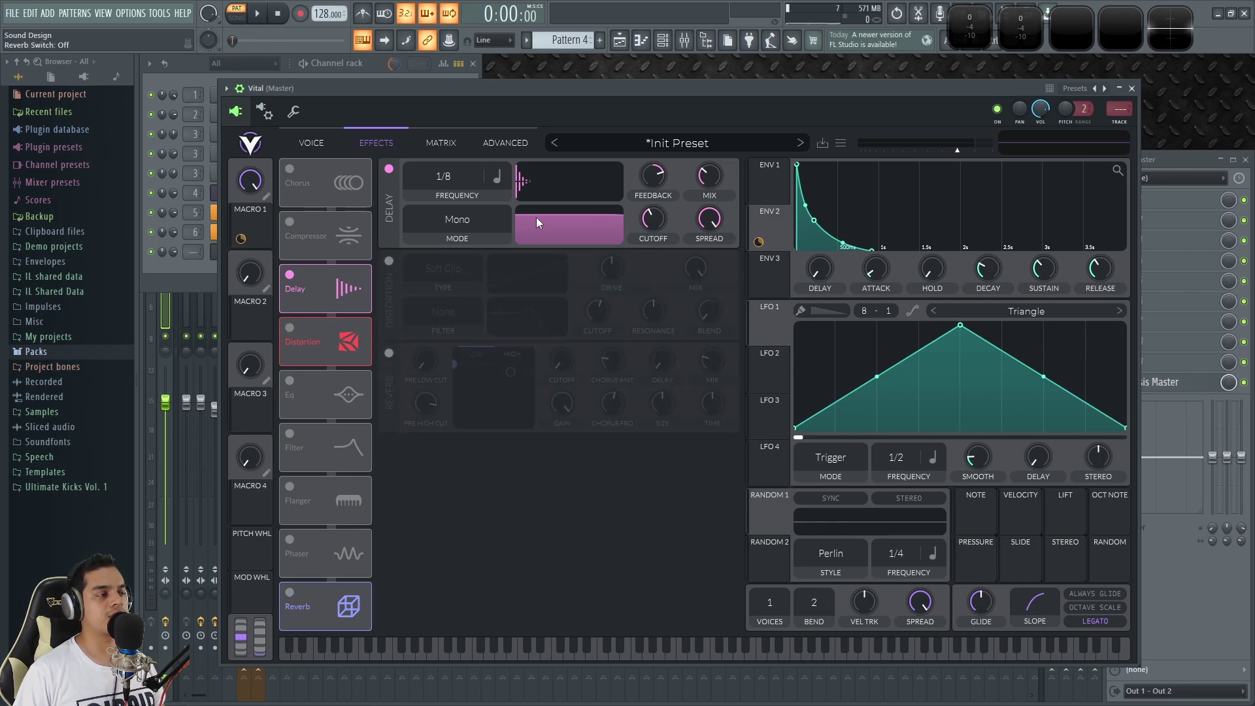
Set the Delay to Ping Pong mode with both times at 1/8, and narrow its filter to a mid-frequency band.
{"action": "left_click", "coordinate": [455, 222]}
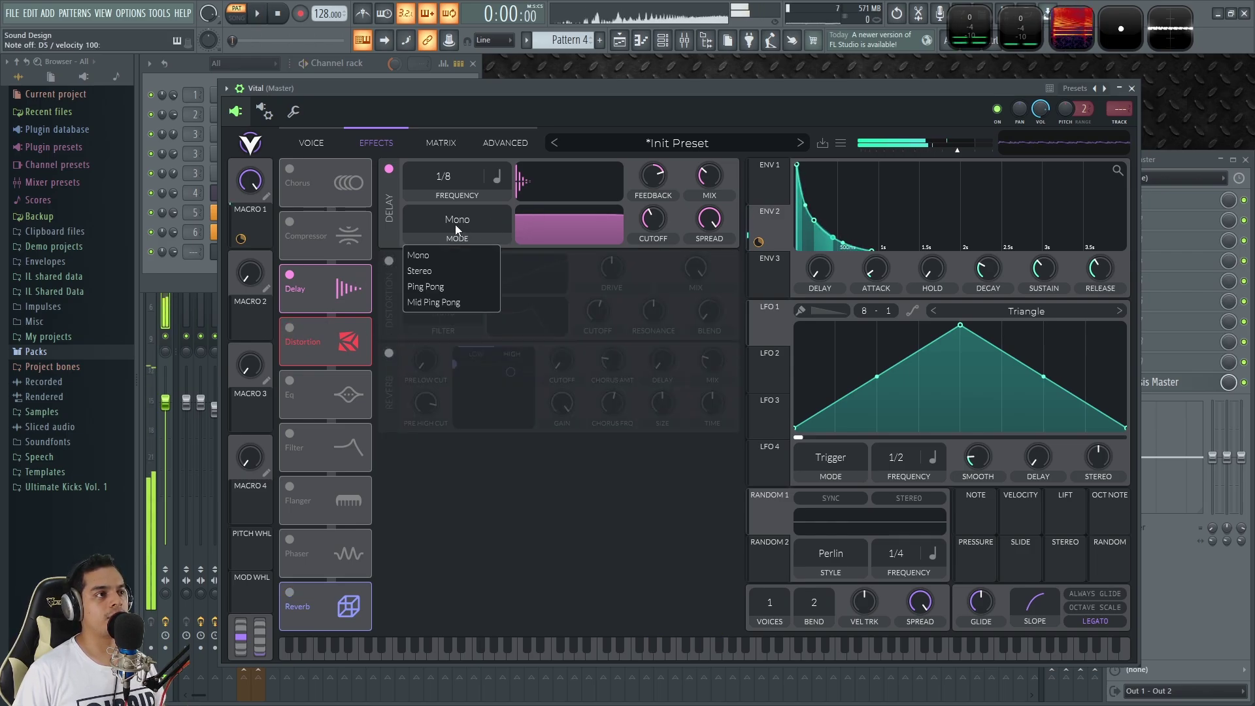
{"action": "left_click", "coordinate": [444, 281]}
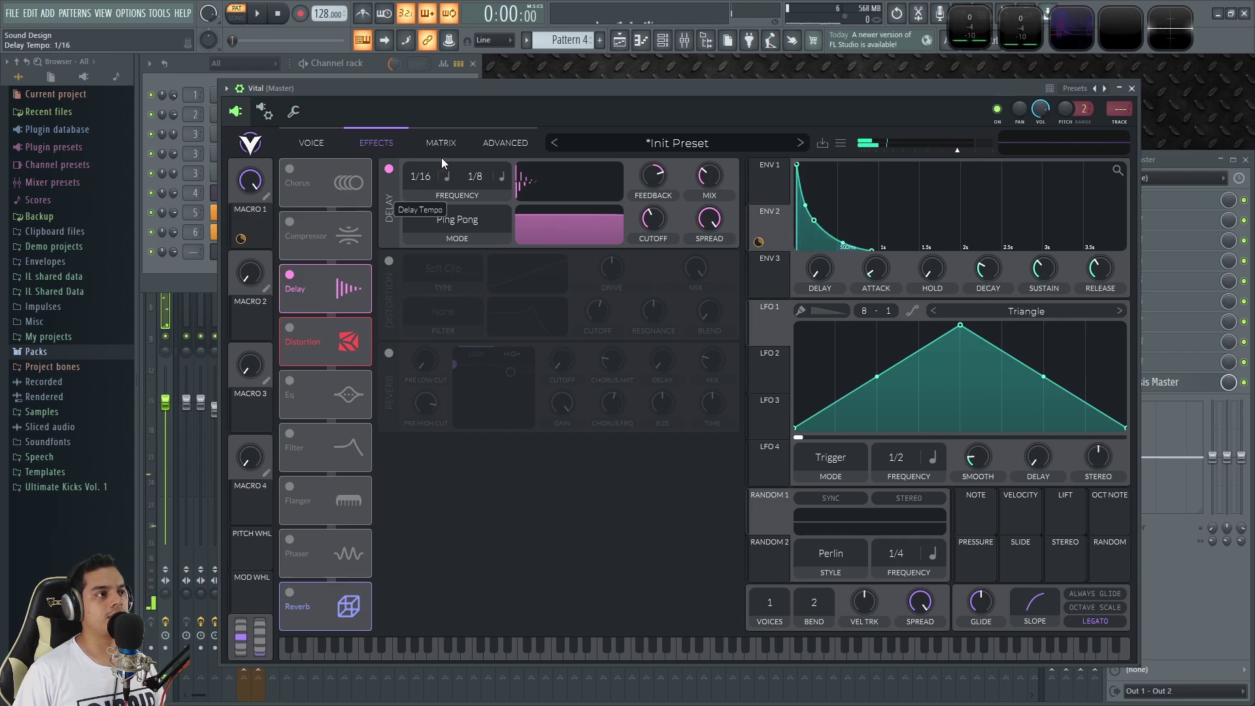
{"action": "mouse_move", "coordinate": [433, 190]}
{"action": "left_mouse_down"}
{"action": "mouse_move", "coordinate": [420, 213]}
{"action": "mouse_move", "coordinate": [441, 166]}
{"action": "left_mouse_up"}
{"action": "left_click_drag", "start_coordinate": [555, 230], "coordinate": [587, 234]}
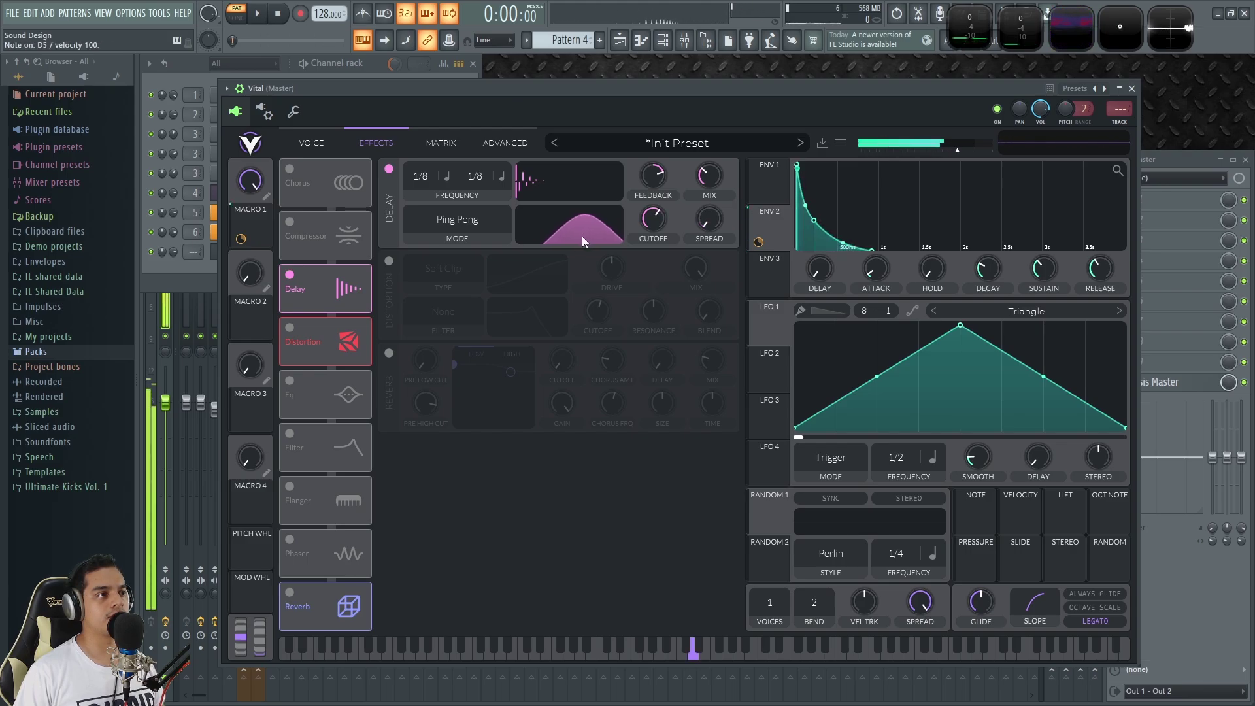
{"action": "key", "text": "space"}
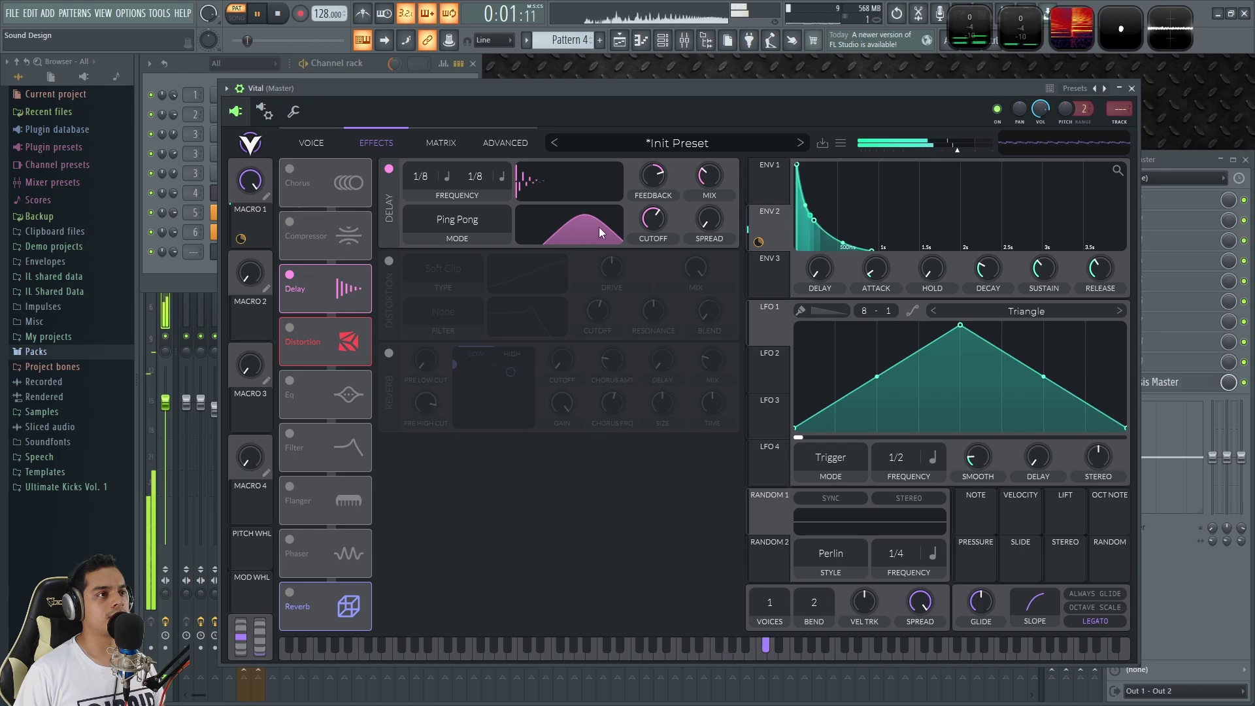
Lower the Delay's feedback, widen its filter spread slightly and reduce its mix to about 10% while auditioning the melody.
{"action": "left_click_drag", "start_coordinate": [652, 180], "coordinate": [658, 223]}
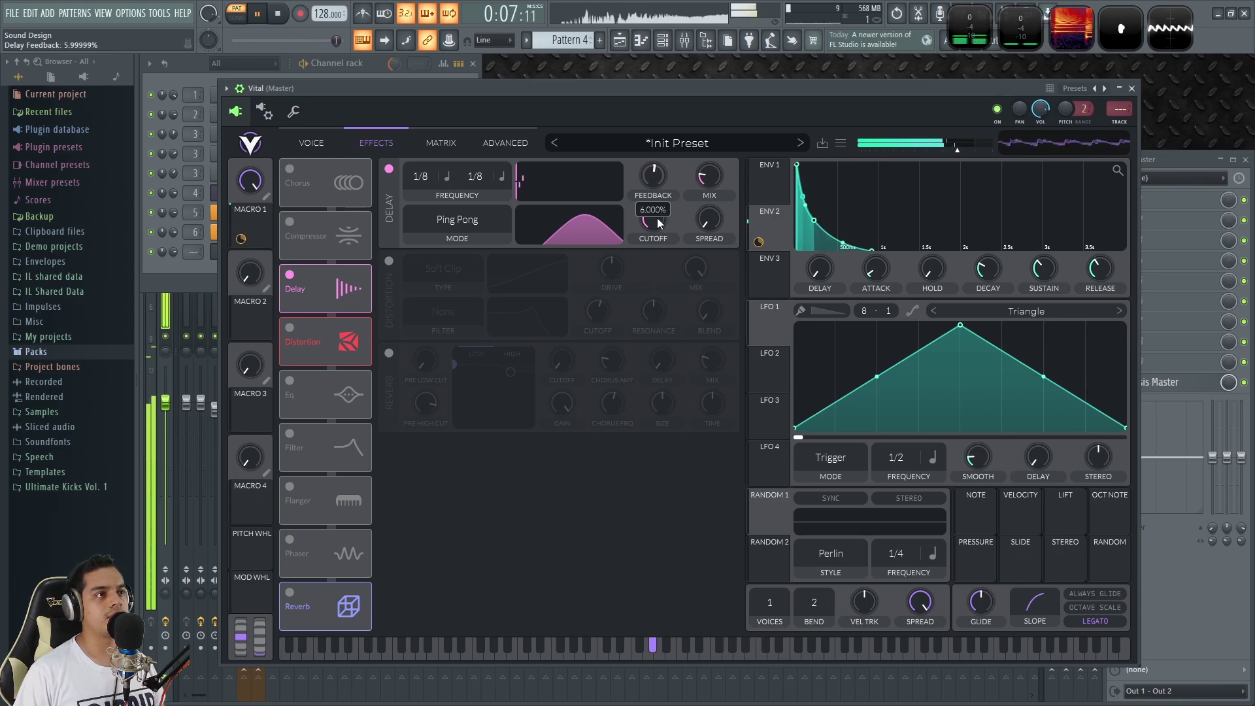
{"action": "mouse_move", "coordinate": [710, 182]}
{"action": "left_click_drag", "start_coordinate": [709, 186], "coordinate": [718, 174]}
{"action": "key", "text": "space"}
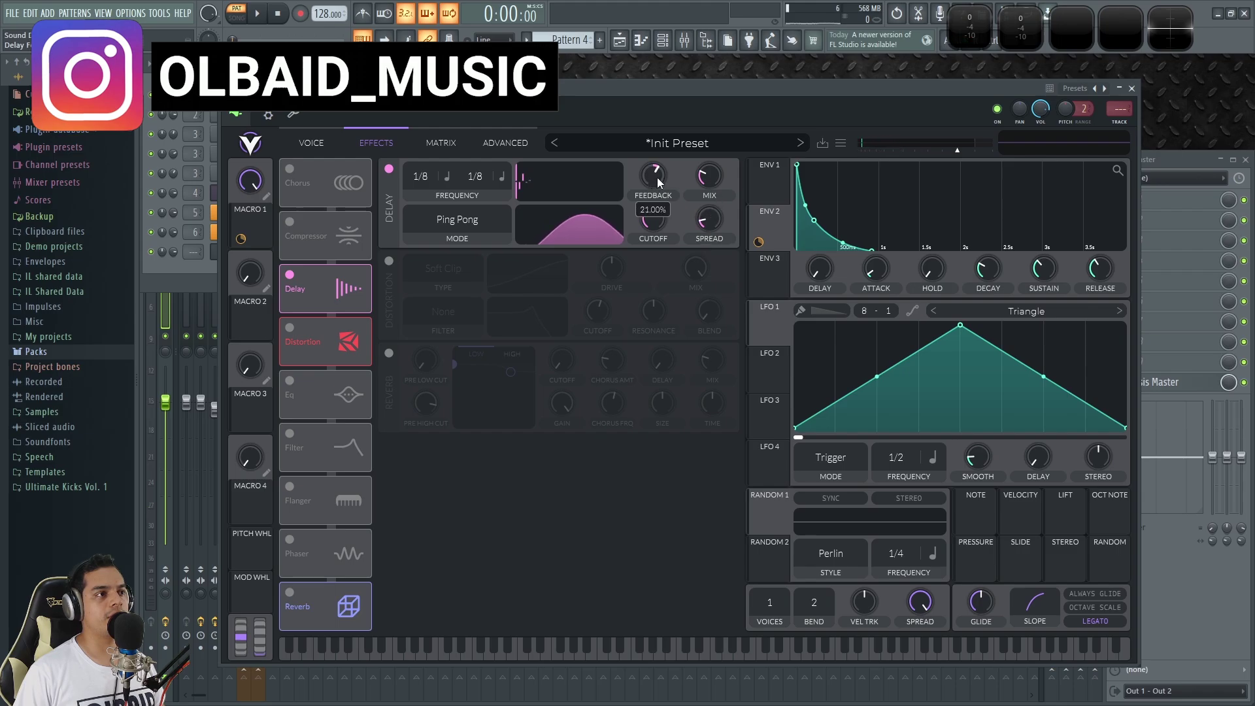
{"action": "left_click_drag", "start_coordinate": [658, 182], "coordinate": [658, 194]}
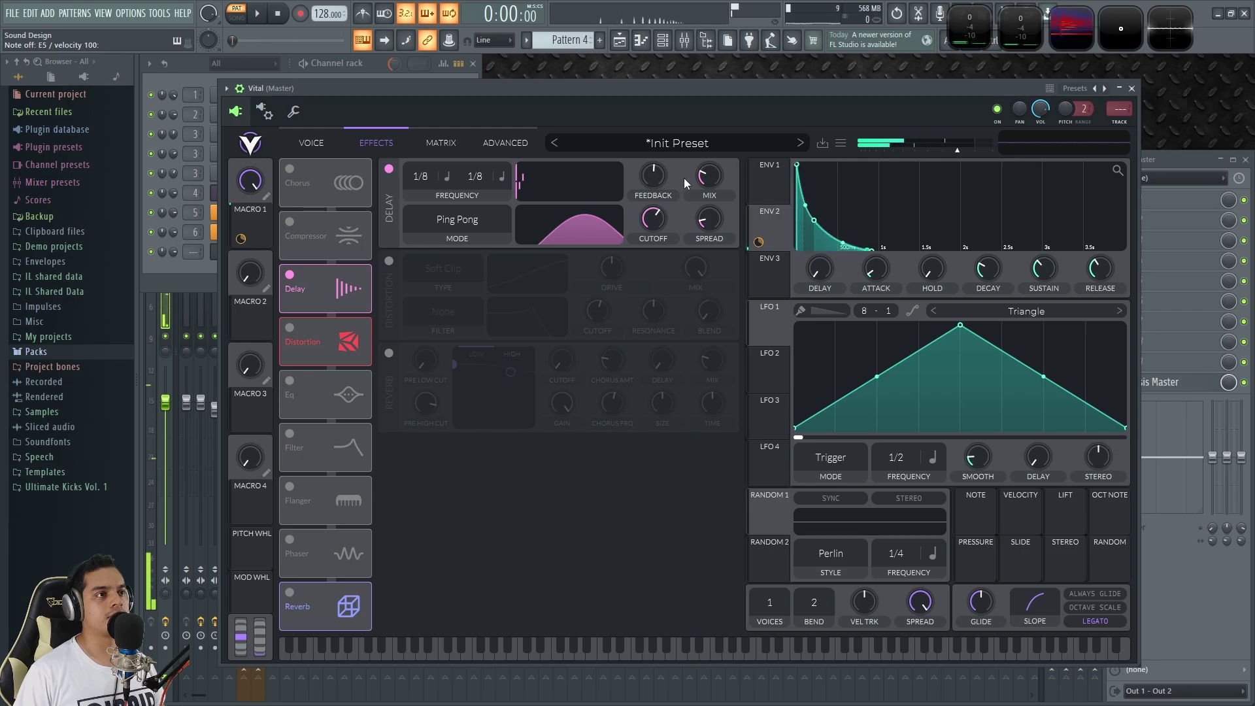
{"action": "left_click_drag", "start_coordinate": [703, 176], "coordinate": [705, 183]}
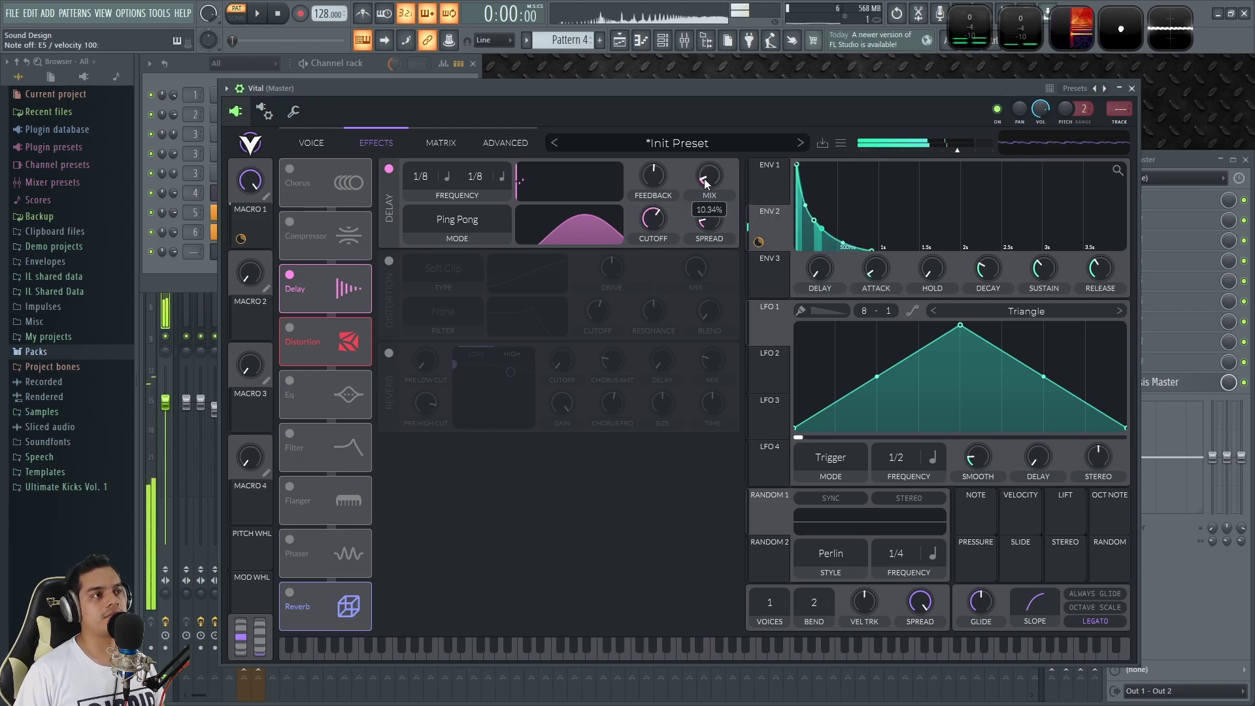
Reactivate the Soft Clip Distortion, place it ahead of the Delay in the chain and set its drive to about 4.8 dB.
{"action": "left_click", "coordinate": [389, 262]}
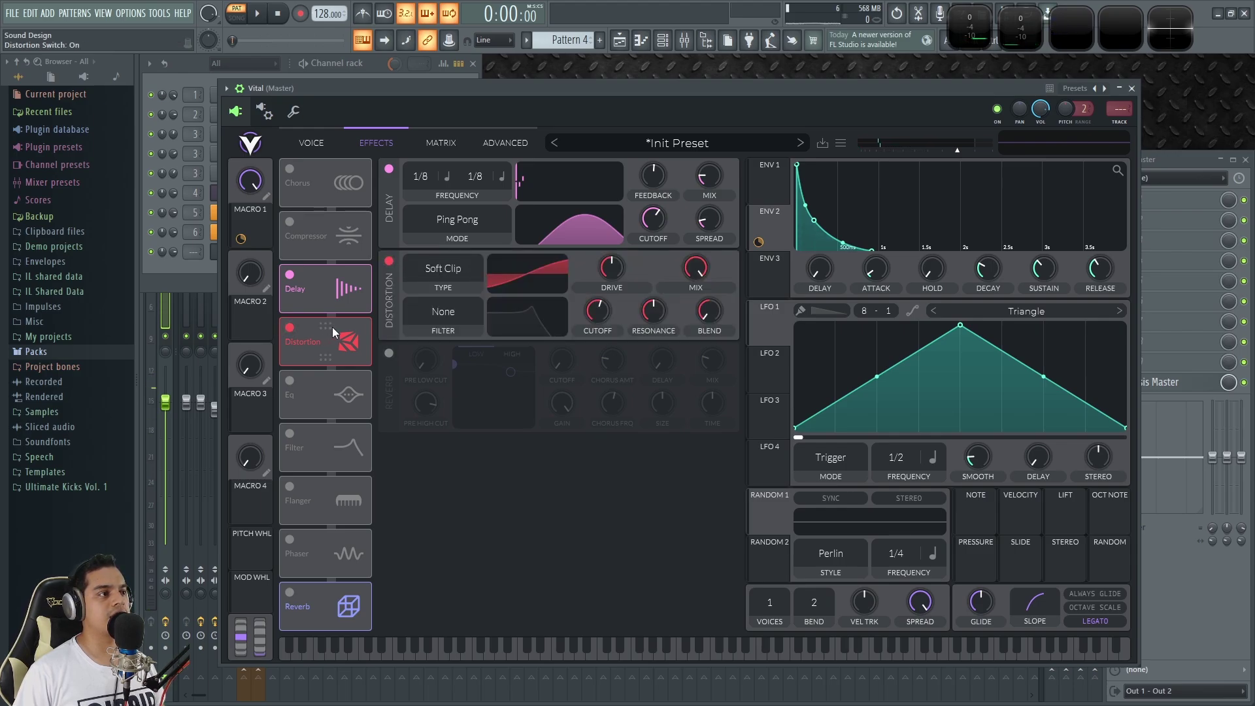
{"action": "left_click_drag", "start_coordinate": [332, 327], "coordinate": [338, 272]}
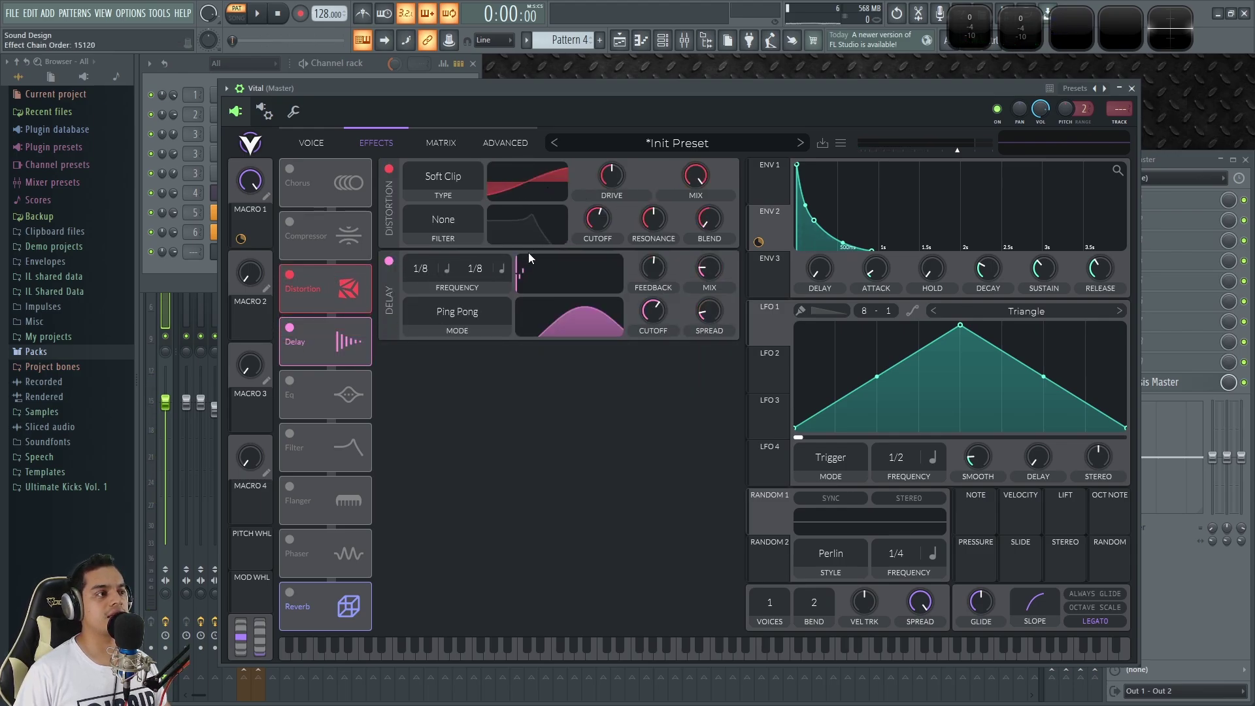
{"action": "left_click", "coordinate": [290, 592]}
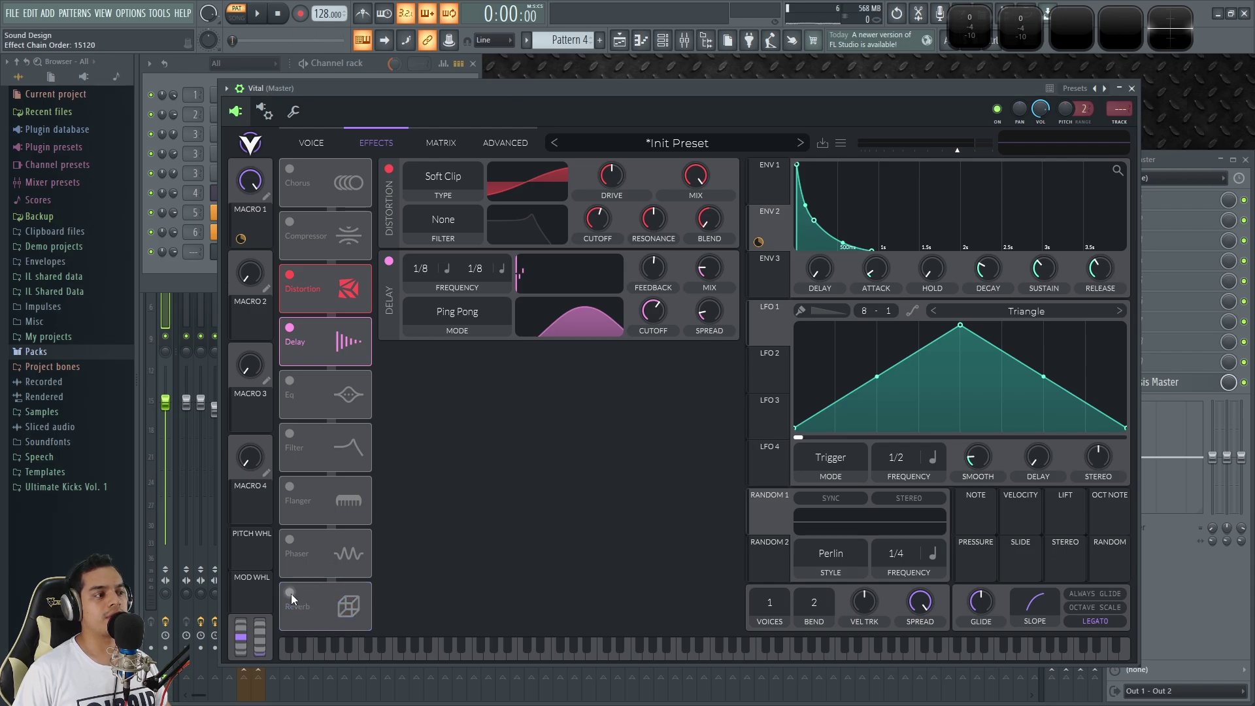
{"action": "left_click", "coordinate": [289, 593]}
{"action": "left_click", "coordinate": [289, 593]}
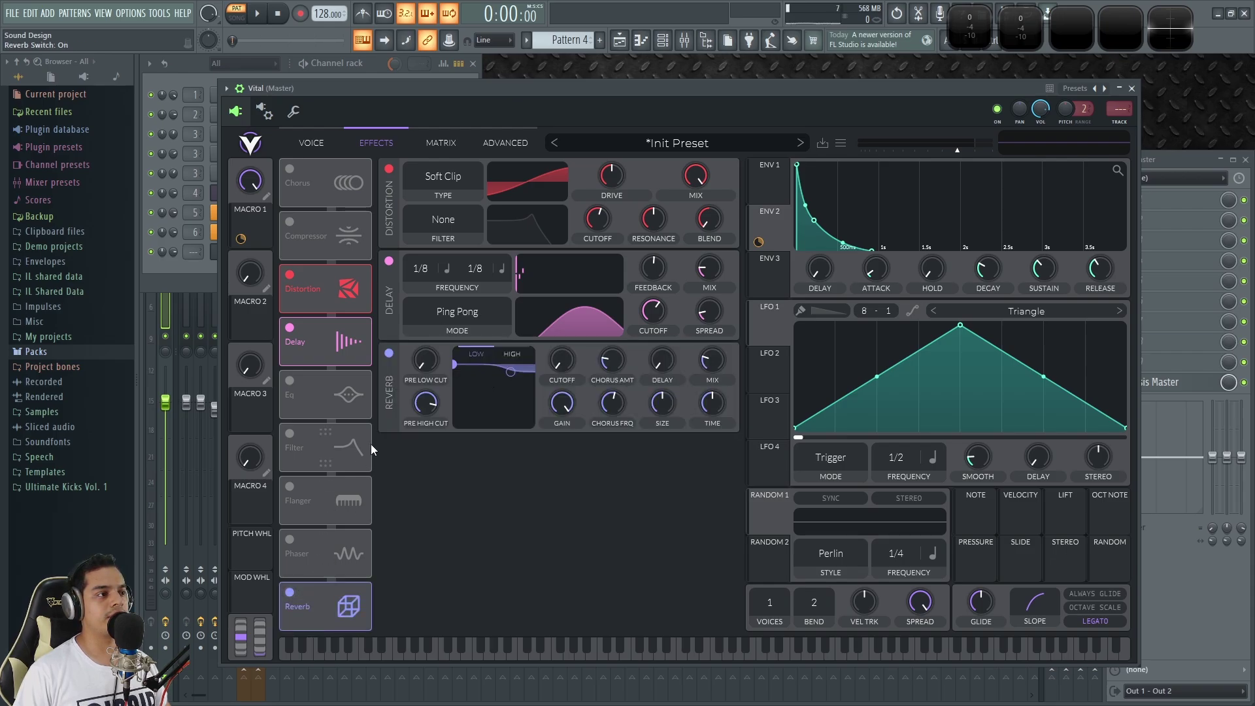
{"action": "left_click", "coordinate": [389, 352]}
{"action": "left_click_drag", "start_coordinate": [598, 186], "coordinate": [625, 174]}
{"action": "key", "text": "space"}
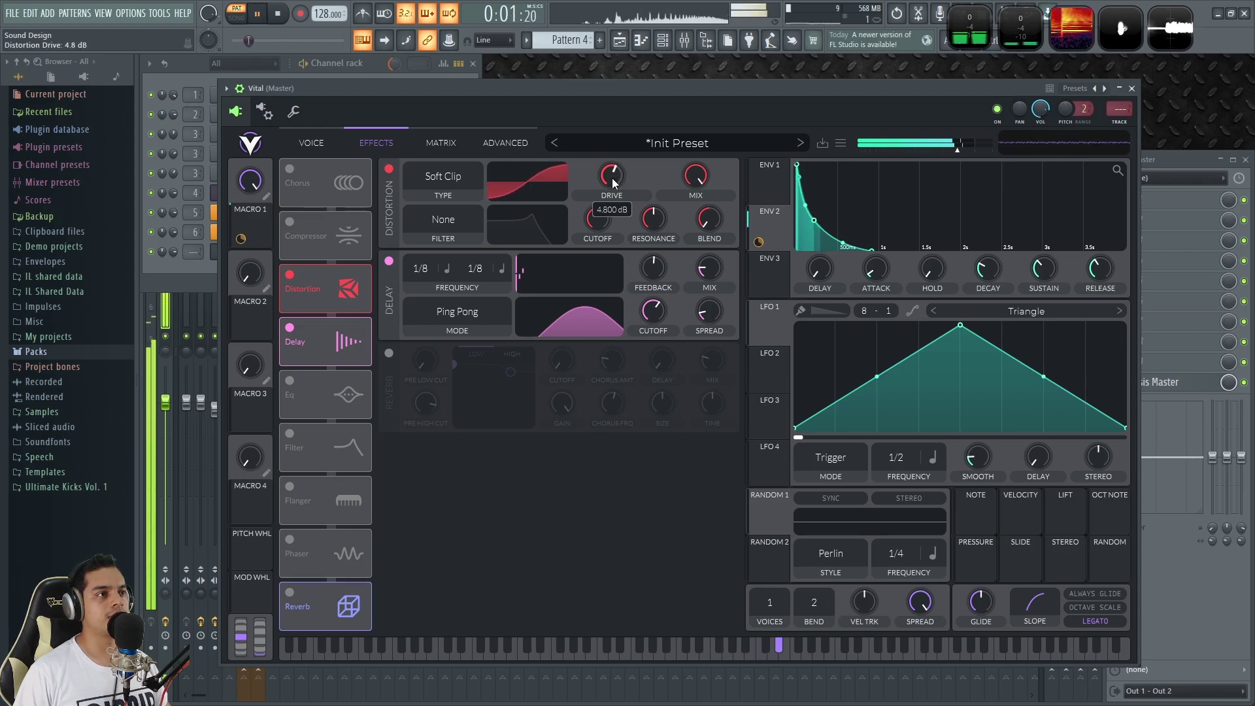
Activate the Reverb during playback, cut its low frequencies with the low shelf, and adjust its mix and decay time.
{"action": "left_click", "coordinate": [388, 353]}
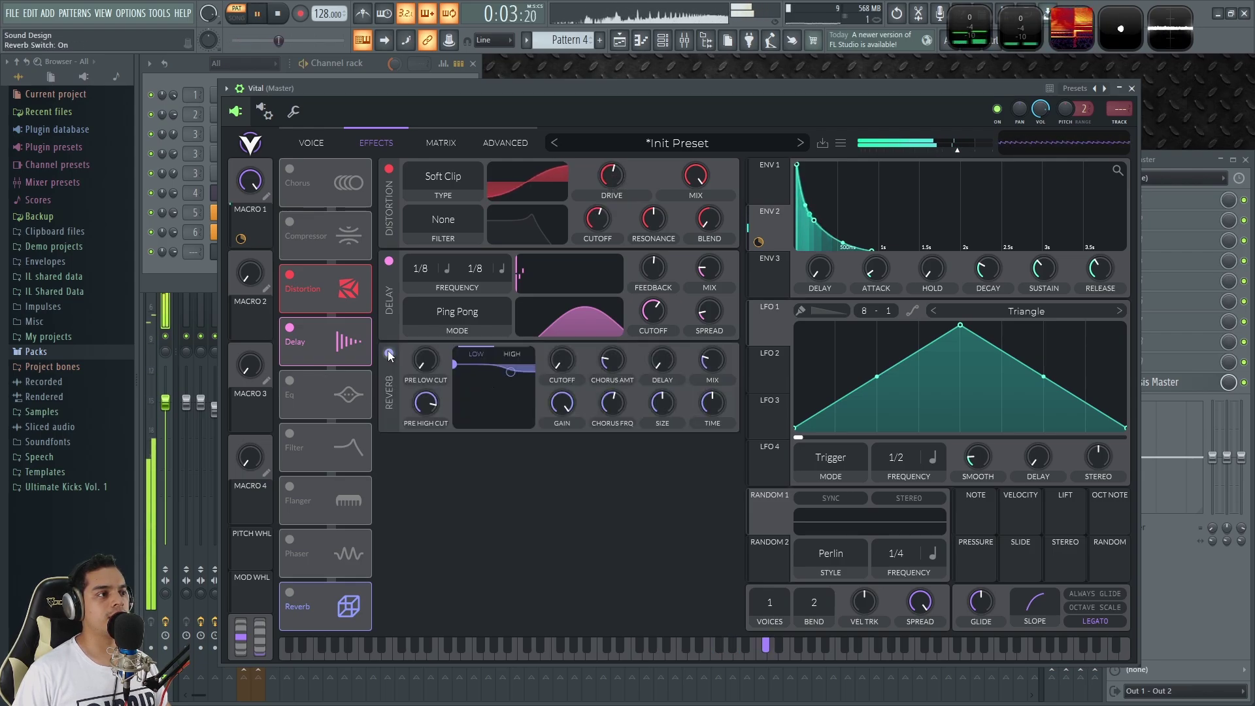
{"action": "left_click_drag", "start_coordinate": [456, 367], "coordinate": [473, 429]}
{"action": "left_click_drag", "start_coordinate": [709, 361], "coordinate": [724, 343]}
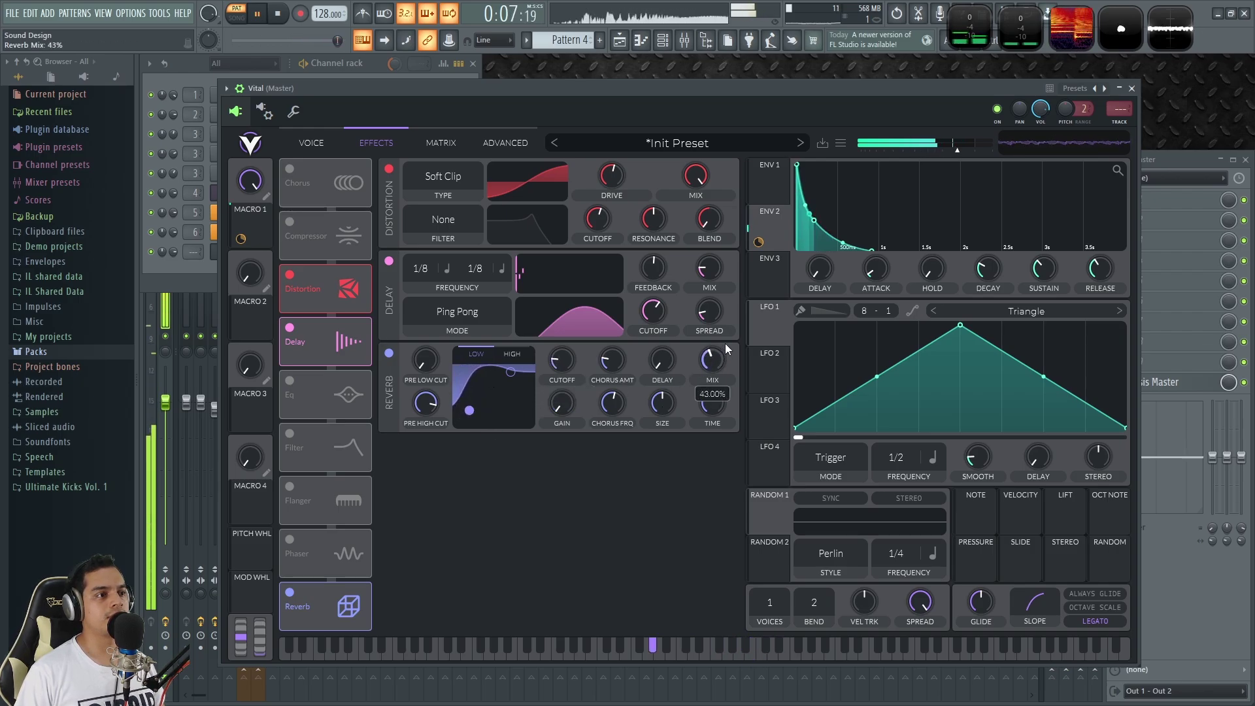
{"action": "left_click_drag", "start_coordinate": [723, 431], "coordinate": [715, 405]}
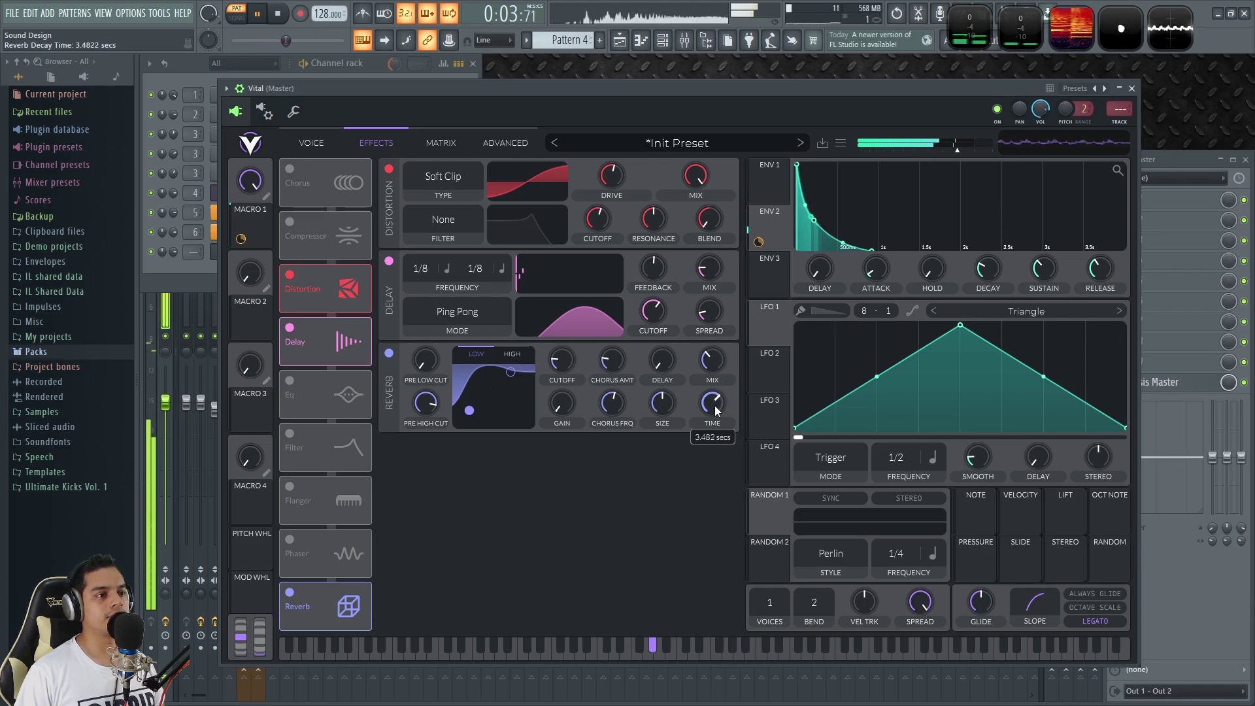
{"action": "left_click_drag", "start_coordinate": [711, 361], "coordinate": [718, 410]}
Sweep Macro 1 down to zero and back to full during playback, and set envelope 1's sustain to about 0.305.
{"action": "left_click_drag", "start_coordinate": [267, 183], "coordinate": [264, 277]}
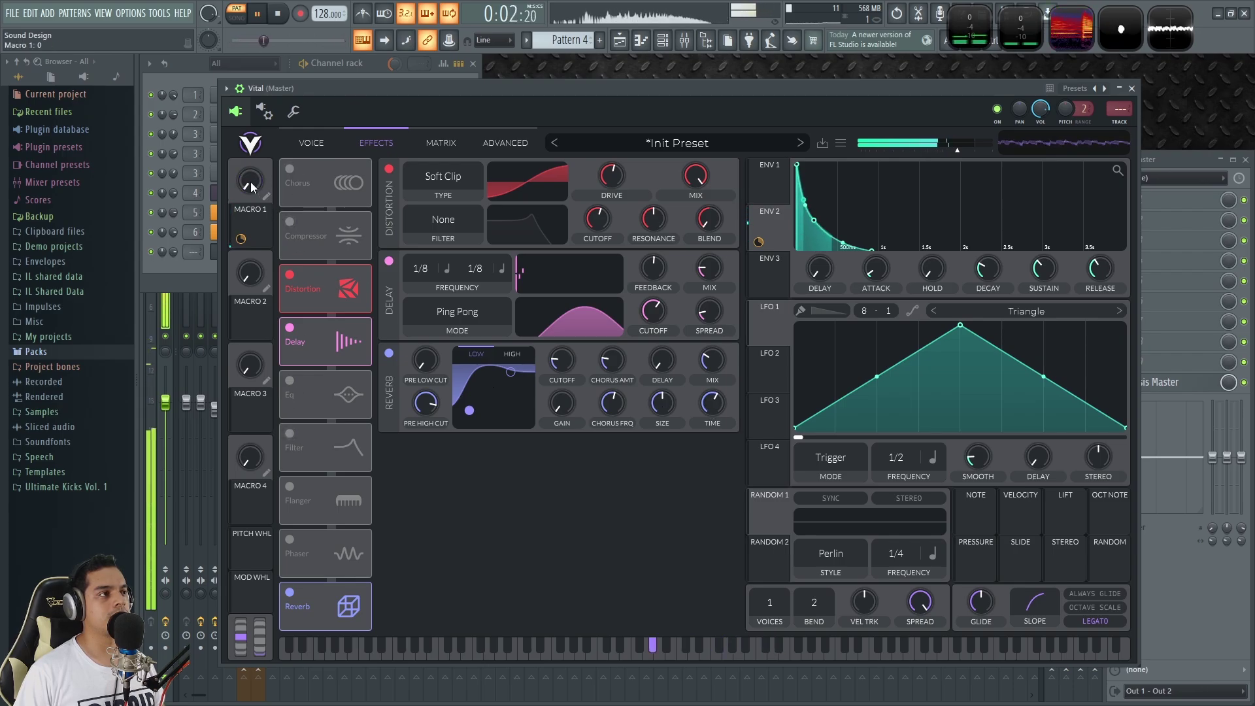
{"action": "key", "text": "space"}
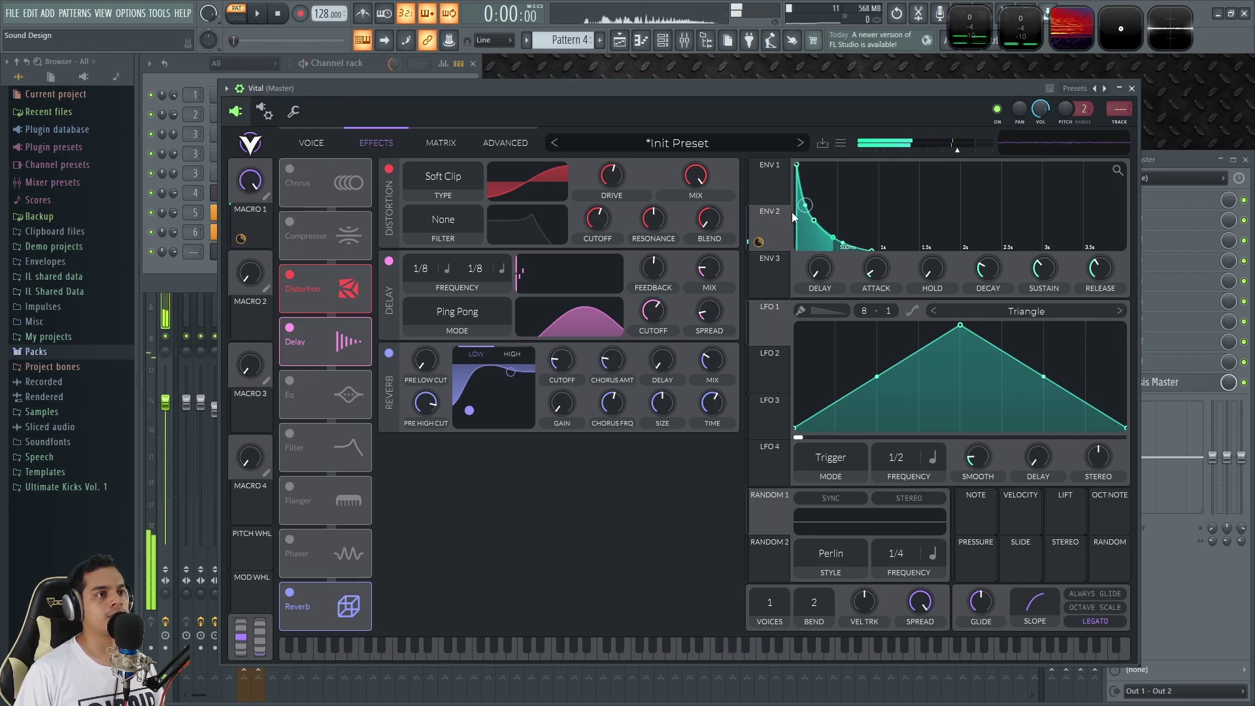
{"action": "left_click_drag", "start_coordinate": [1038, 280], "coordinate": [1041, 263]}
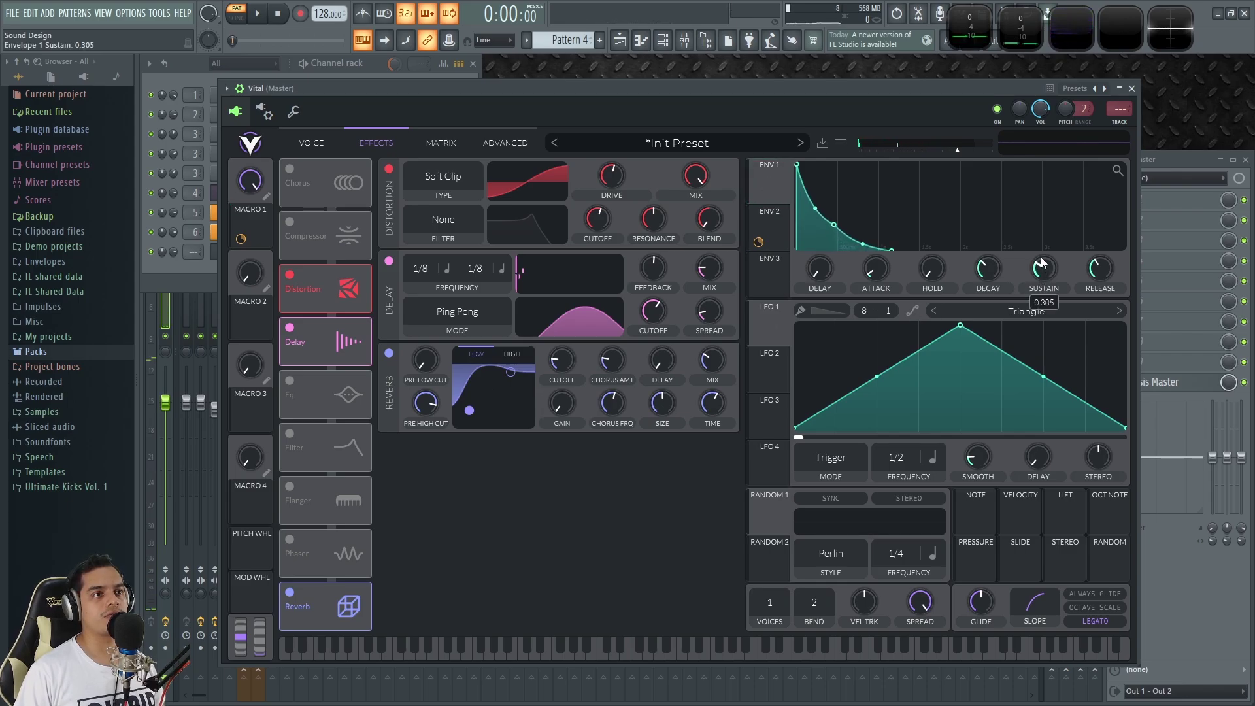
Audition the Vital melody in Pattern 4, bring the channel rack to the front, save the project and stop playback.
{"action": "key", "text": "space"}
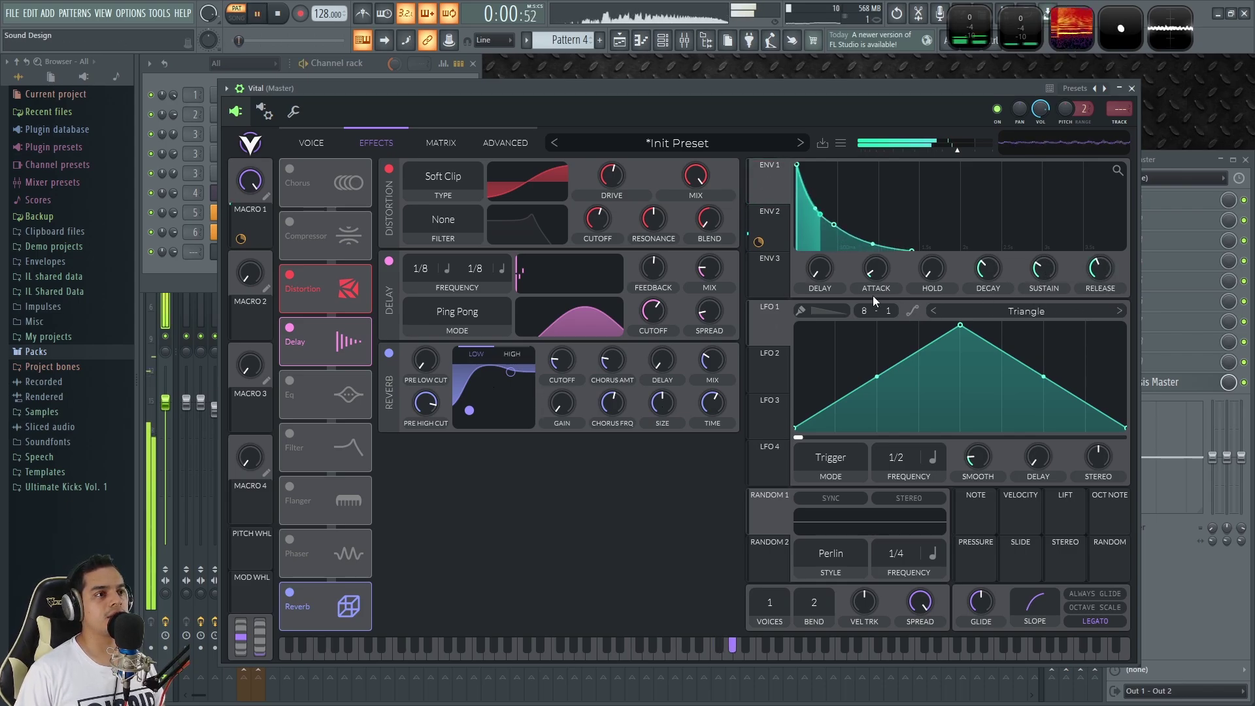
{"action": "left_click", "coordinate": [378, 61]}
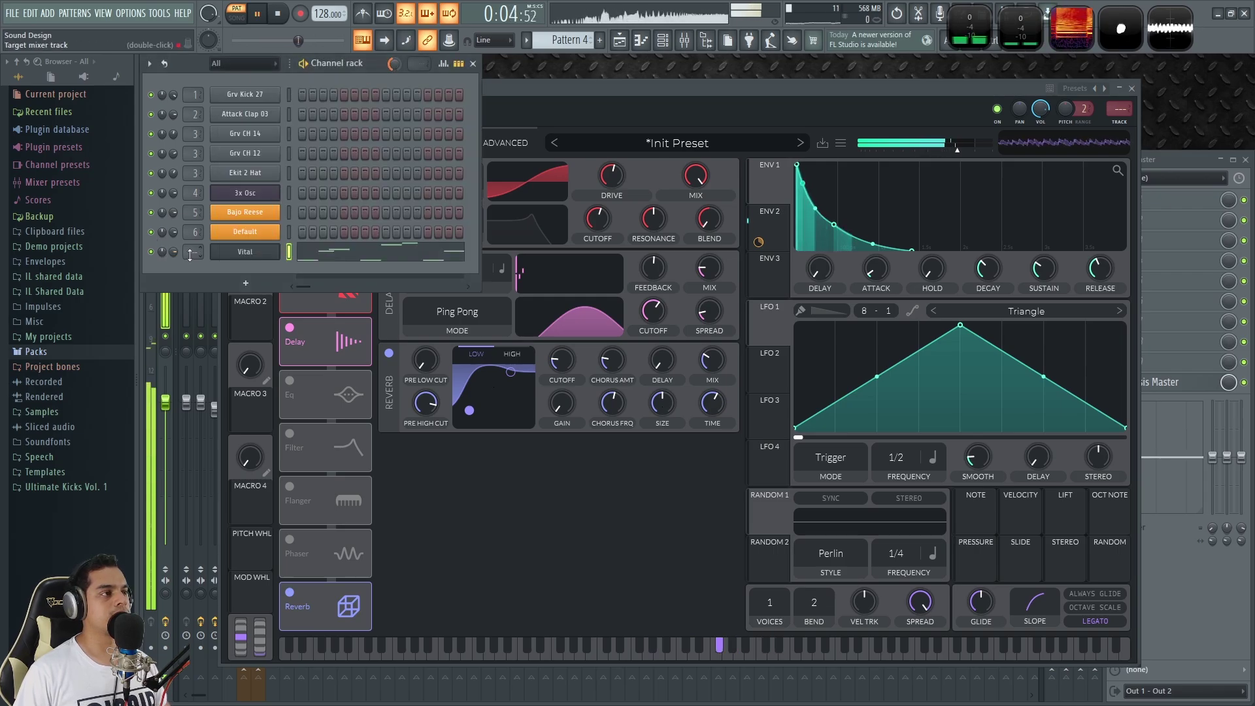
{"action": "key", "text": "ctrl+s"}
{"action": "key", "text": "space"}
Play Pattern 1 with the Default channel's lead, and return to Pattern 4 during playback to compare it with the Vital lead.
{"action": "key", "text": "KP_Subtract"}
{"action": "key", "text": "KP_Subtract"}
{"action": "key", "text": "KP_Subtract"}
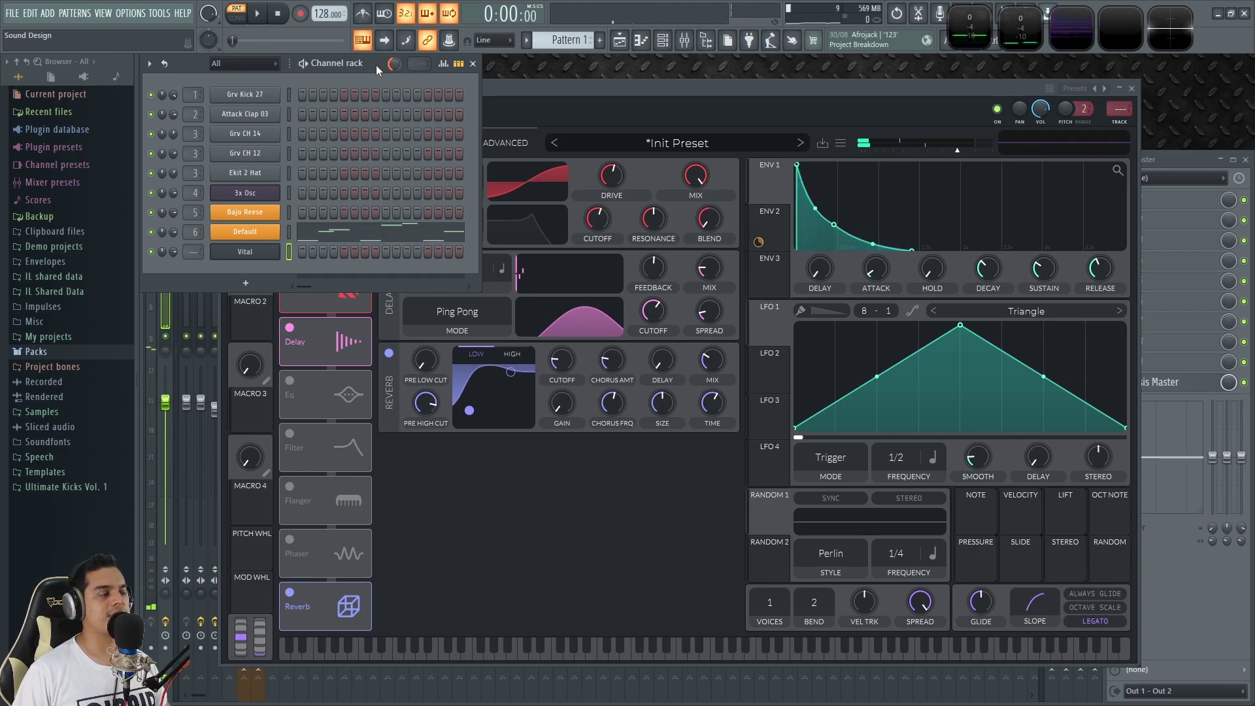
{"action": "key", "text": "space"}
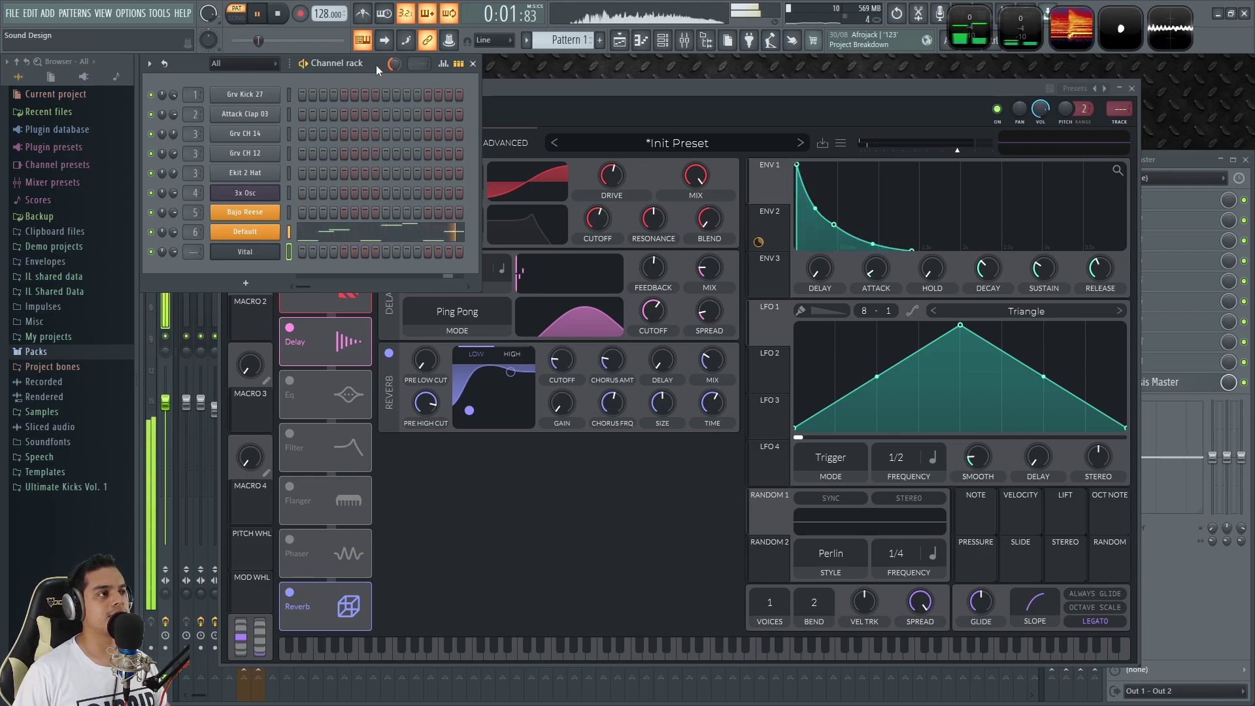
{"action": "key", "text": "KP_Add"}
{"action": "key", "text": "KP_Add"}
{"action": "key", "text": "KP_Add"}
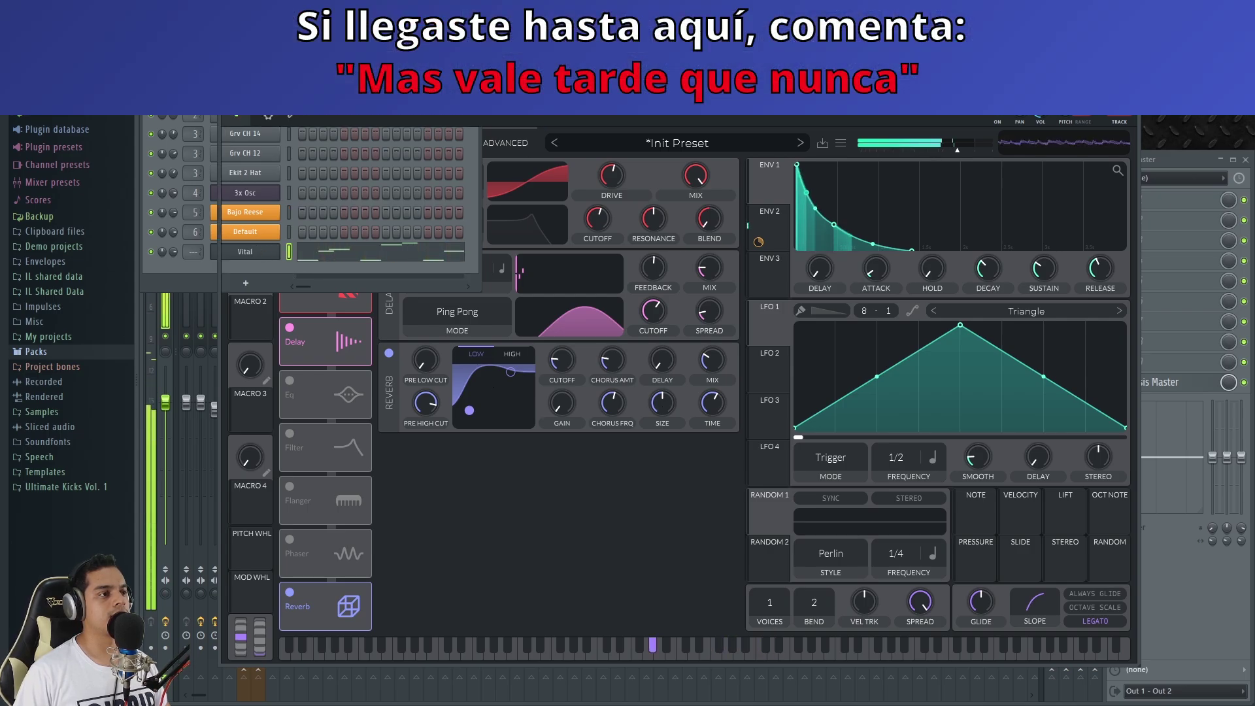
Return to Vital's oscillator and filter view and lower Filter 1's cutoff to about 2.66 semitones while the melody plays.
{"action": "left_click", "coordinate": [395, 148]}
{"action": "left_click", "coordinate": [307, 140]}
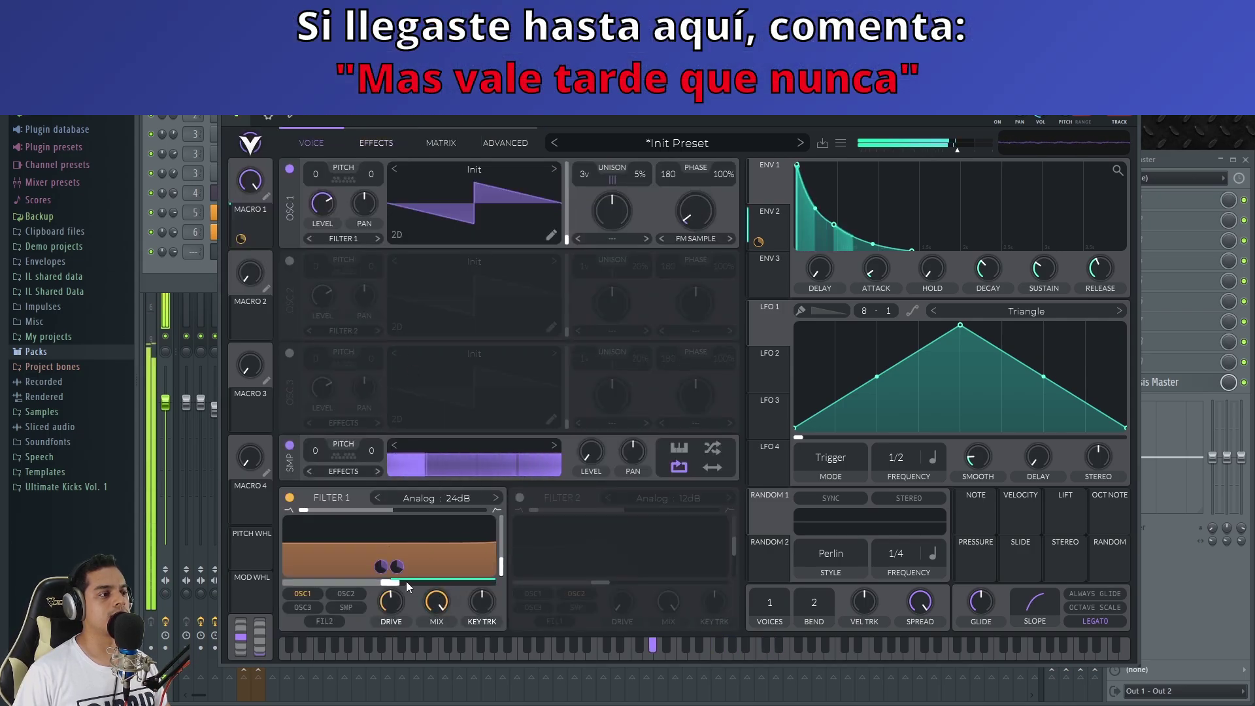
{"action": "left_click_drag", "start_coordinate": [406, 582], "coordinate": [370, 585]}
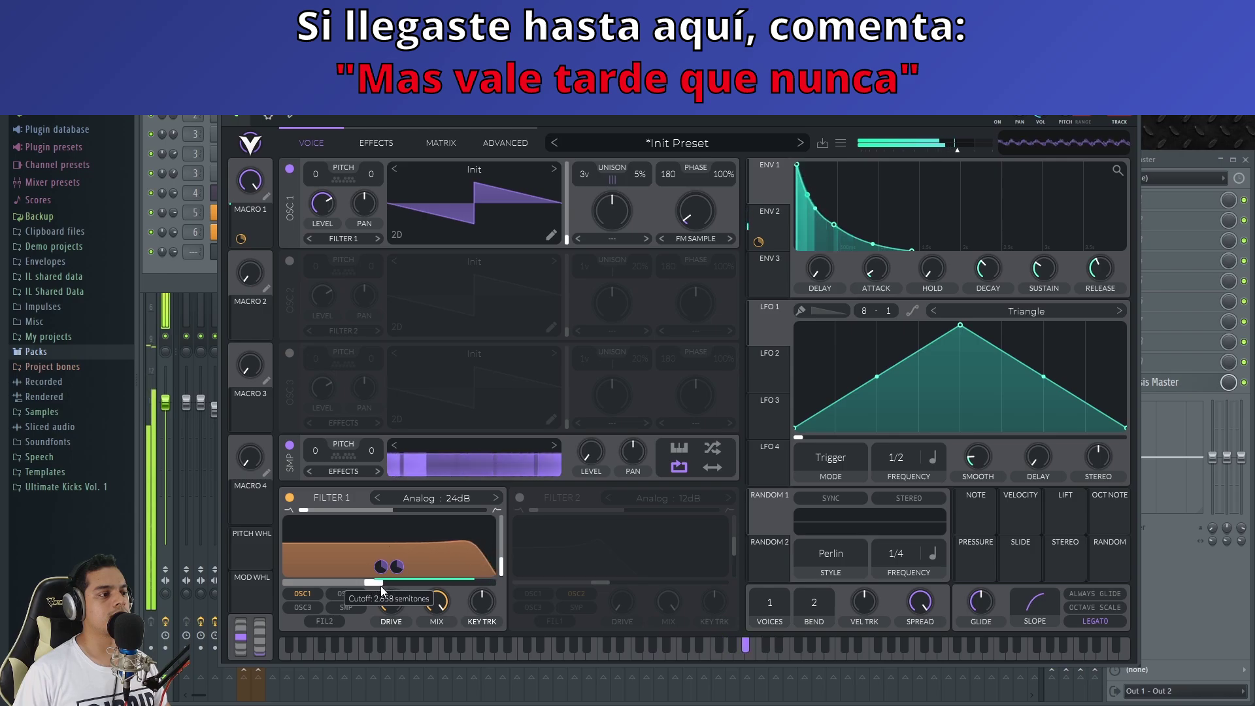